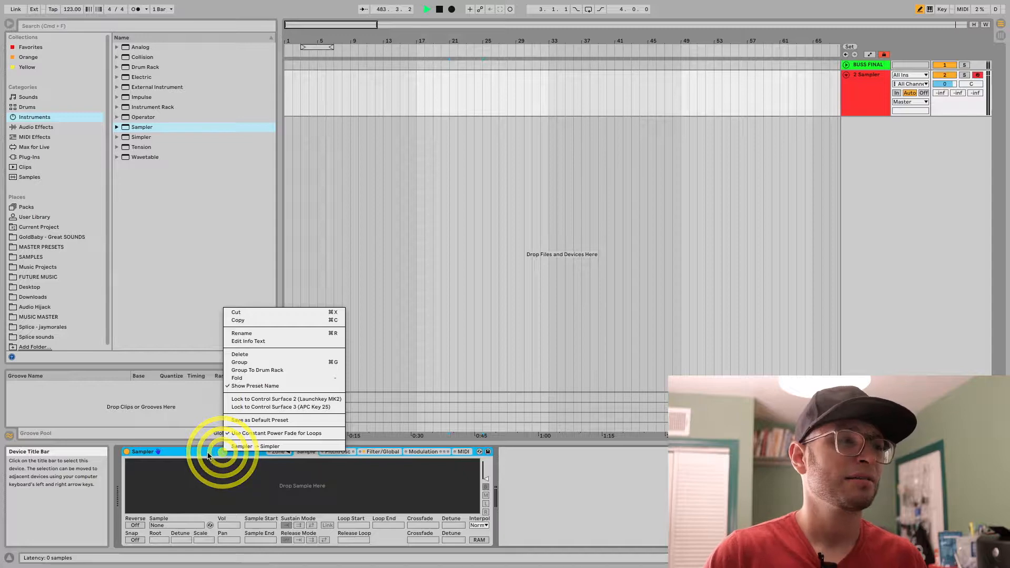
Convert the empty Sampler to a Simpler and convert it back to a Sampler.
key(Escape)
right_click(209, 455)
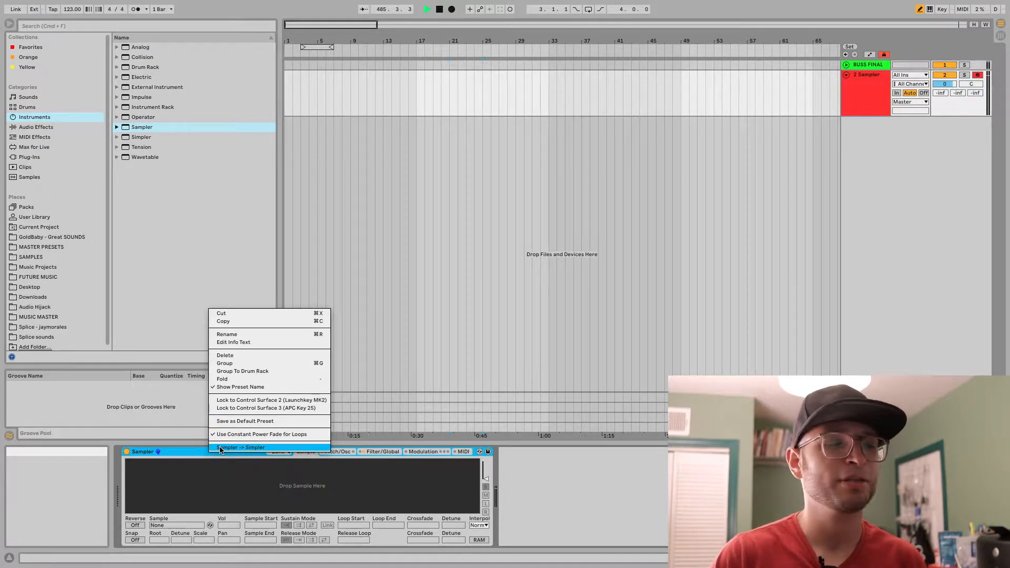
right_click(187, 452)
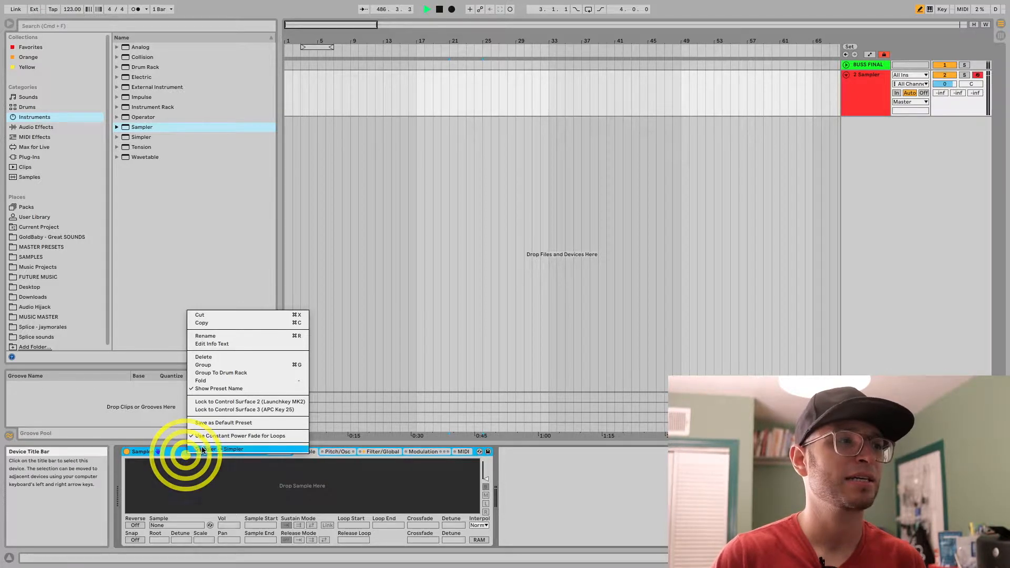
click(203, 449)
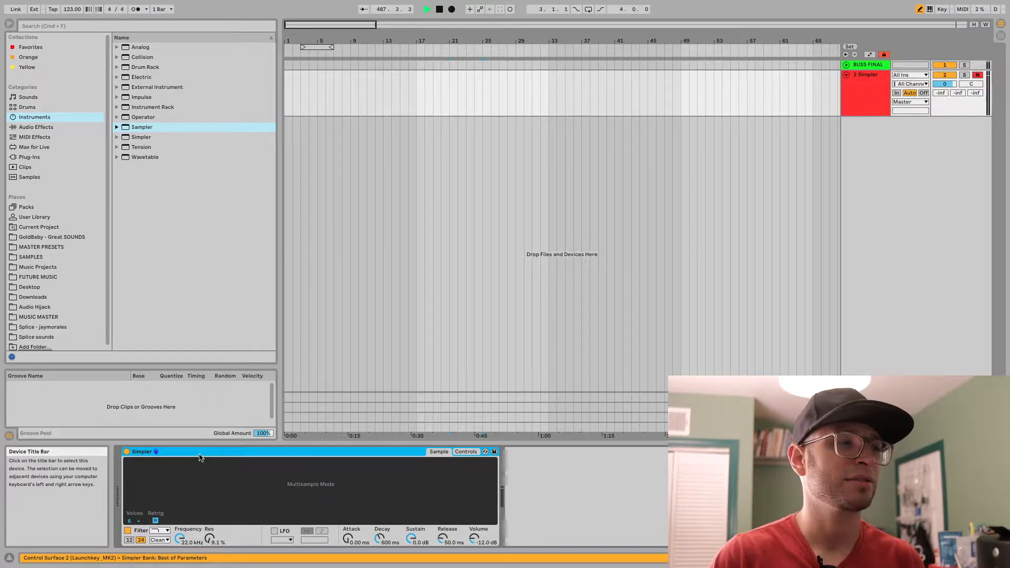
right_click(200, 456)
click(217, 448)
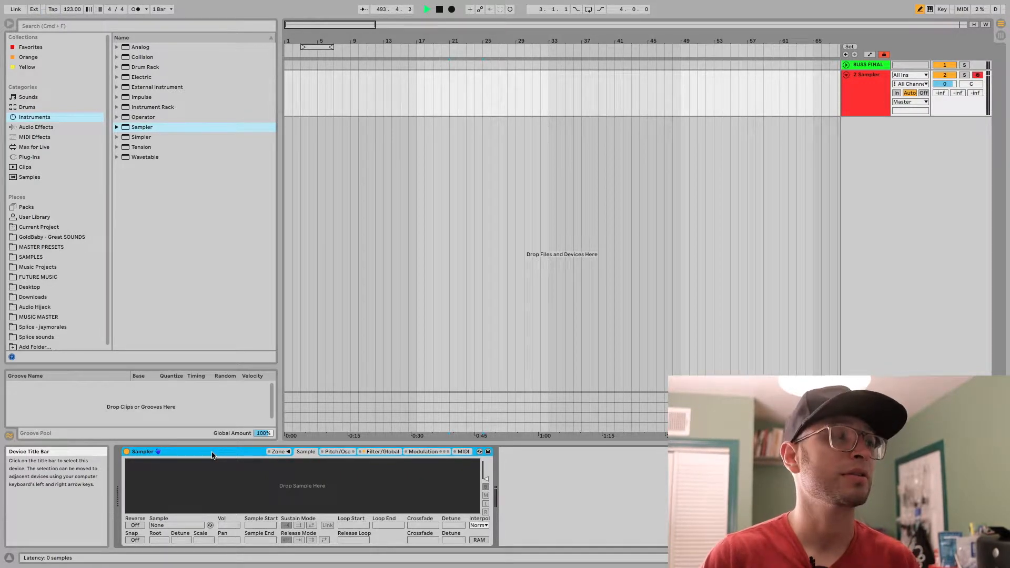
Preview pad loops in the SAMPLES place and load DRamirez_PadLoop_04.wav into the Sampler.
click(40, 257)
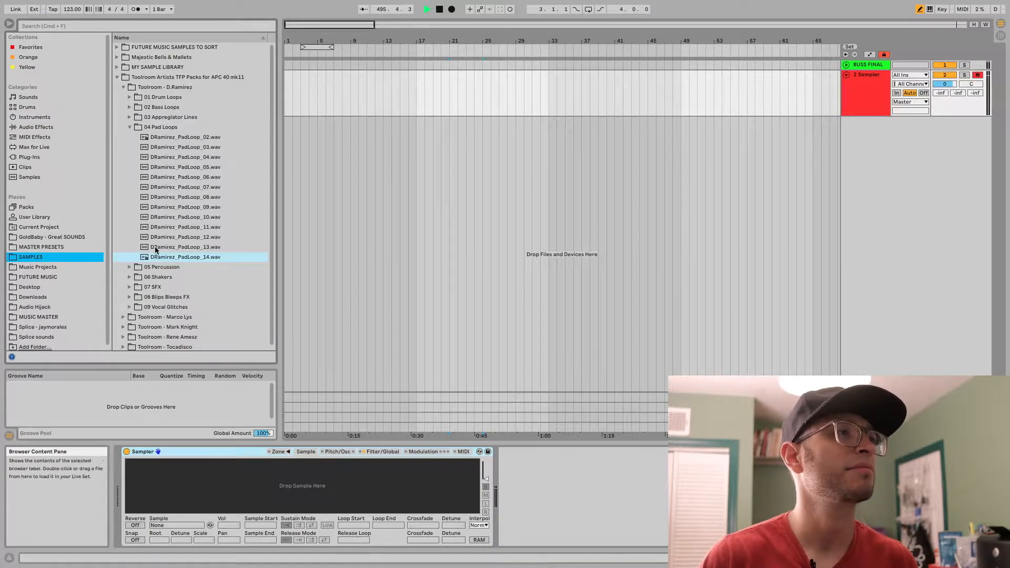
click(189, 206)
click(184, 217)
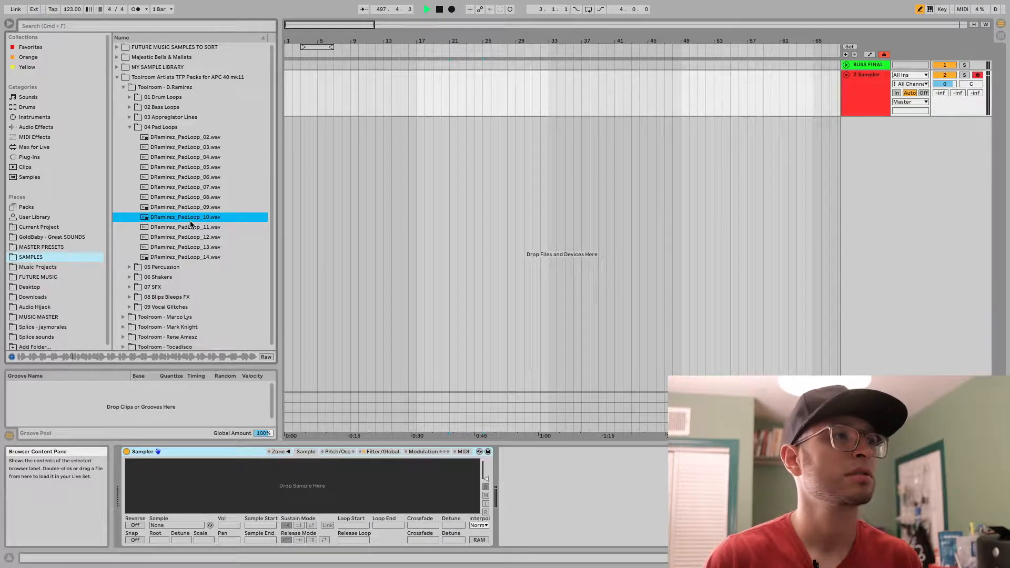
key(Up)
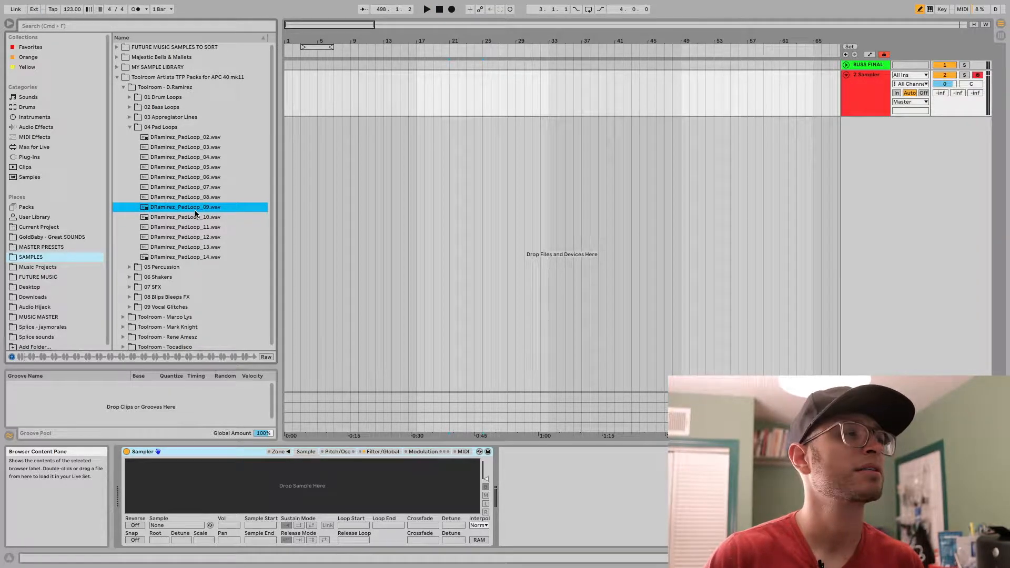
click(206, 159)
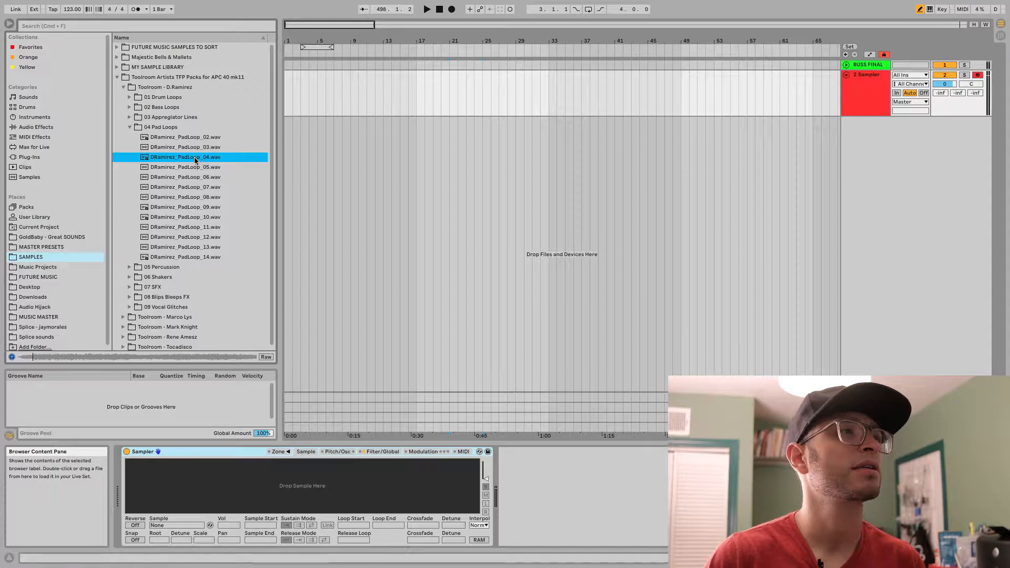
drag(196, 160, 223, 495)
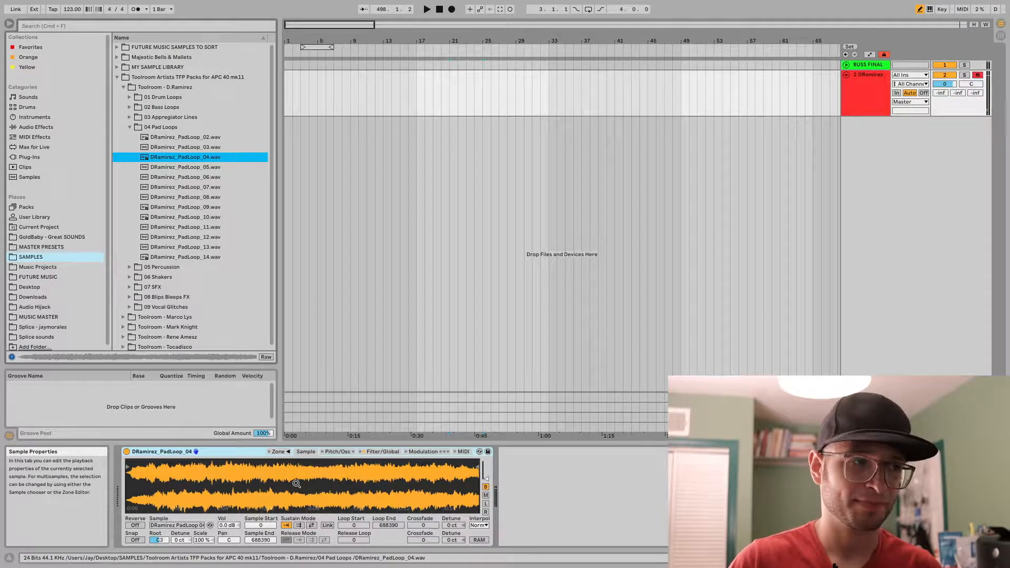
Examine the Sampler's zone editor and its pitch and oscillator settings, switching the oscillator and pitch envelope on and off.
click(288, 455)
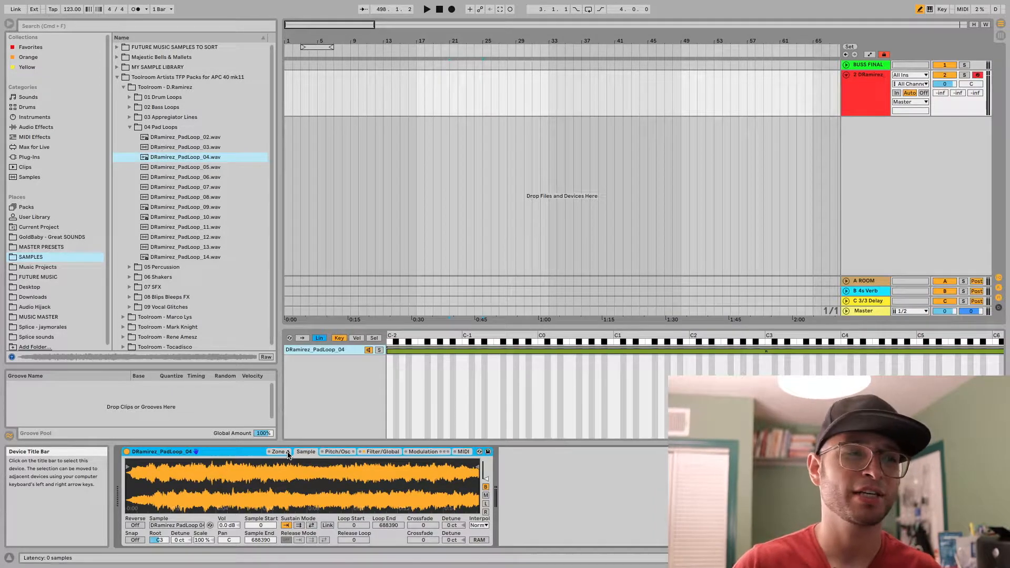
click(289, 454)
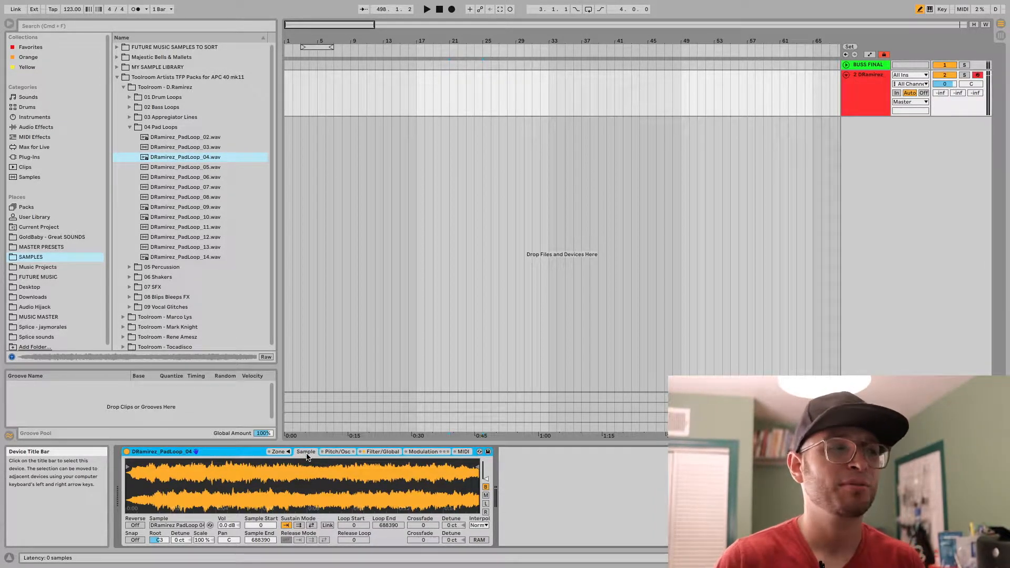
click(326, 452)
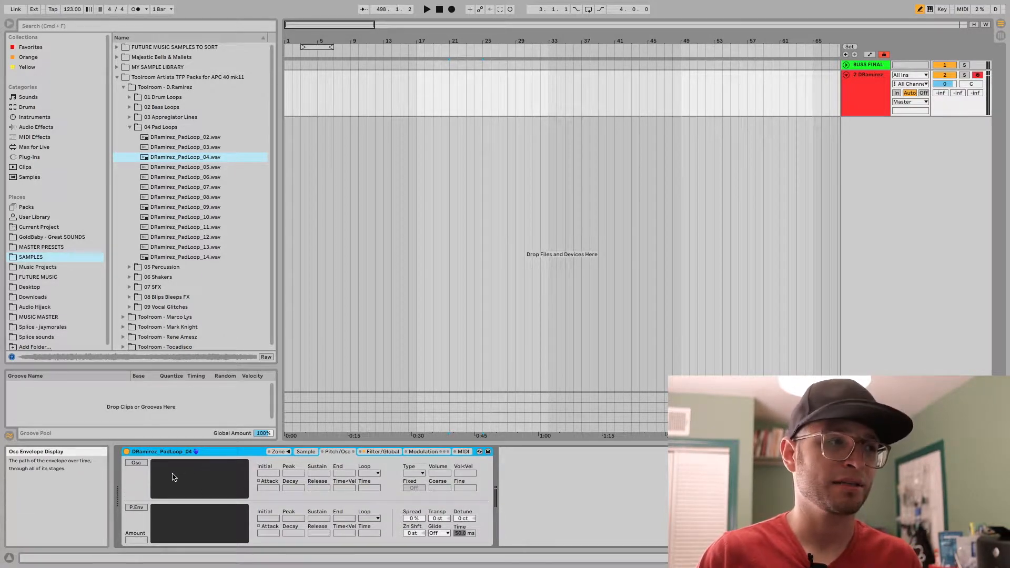
click(137, 463)
click(136, 463)
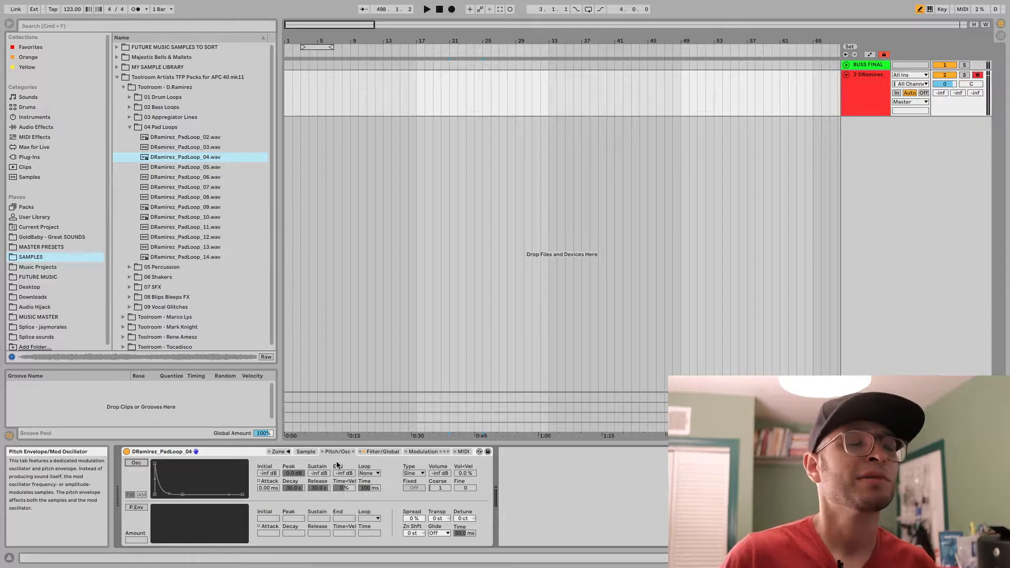
click(131, 508)
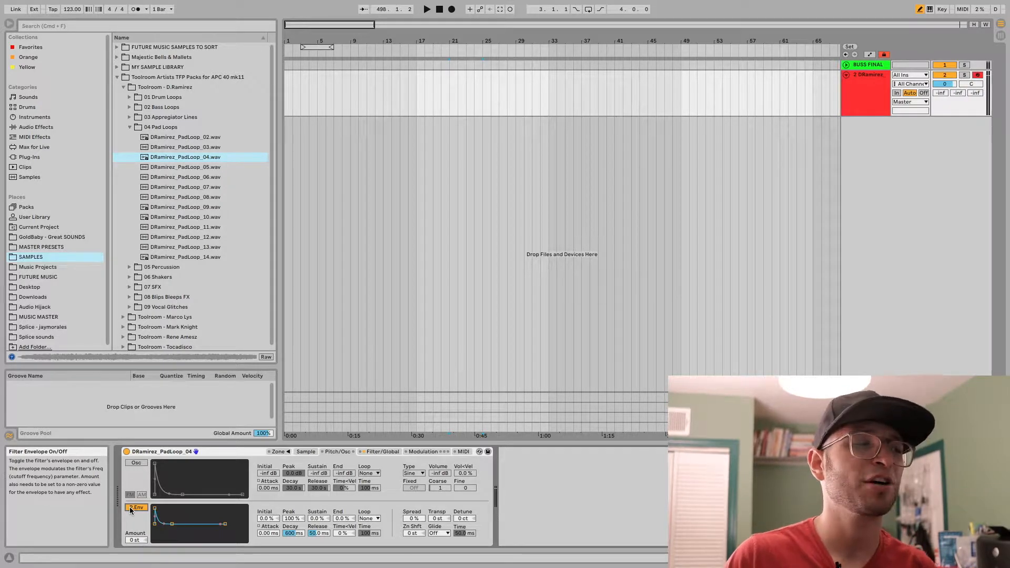
click(131, 509)
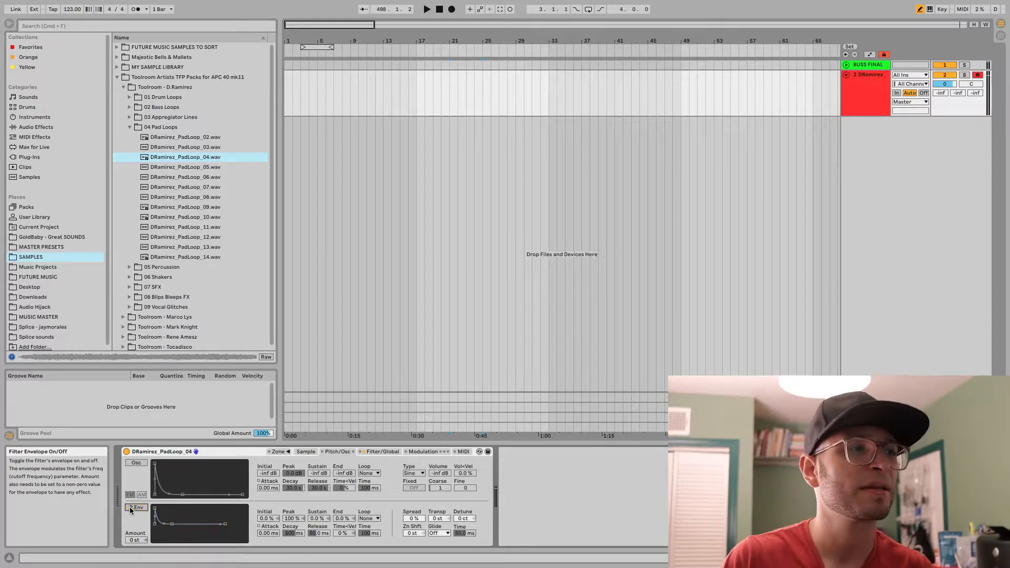
Look through the Sampler's filter, modulation and MIDI settings, and return to the sample waveform.
click(371, 452)
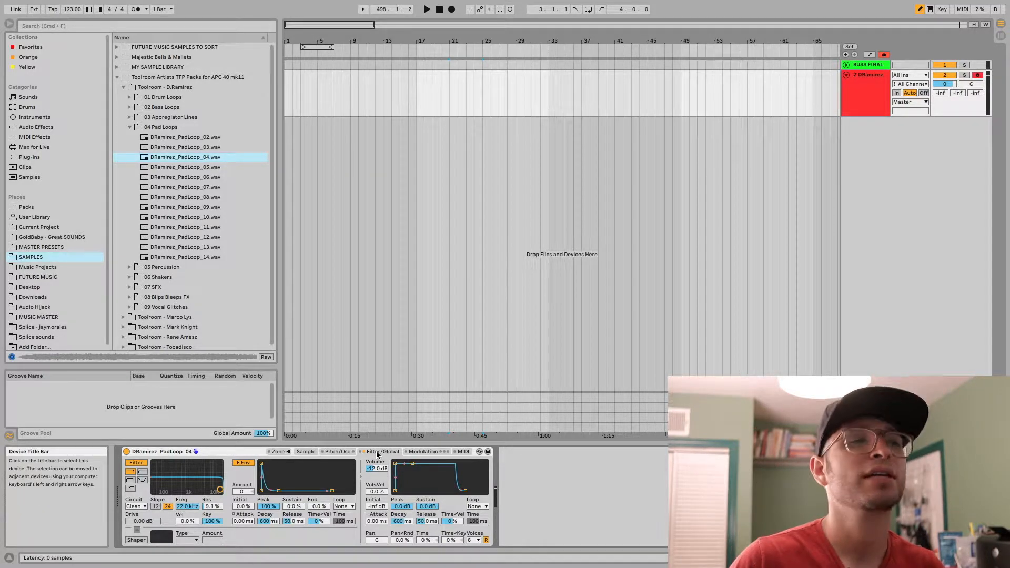
click(415, 453)
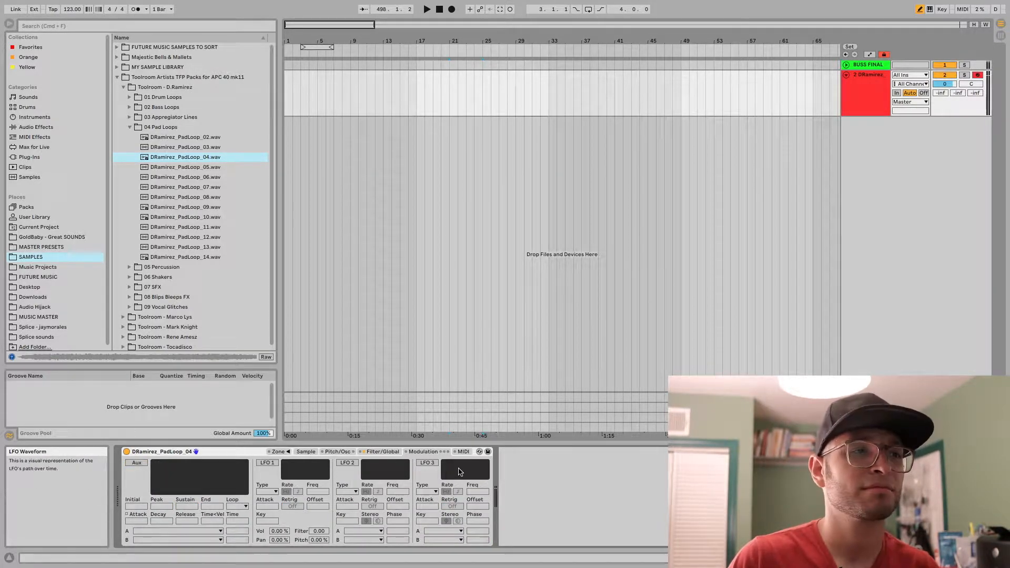
click(460, 452)
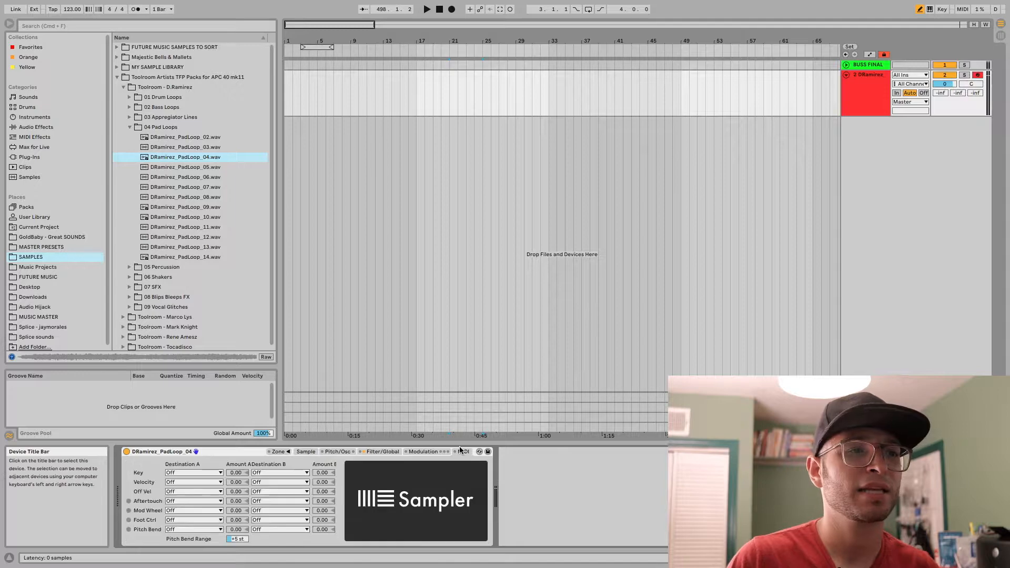
click(283, 452)
click(284, 452)
click(306, 453)
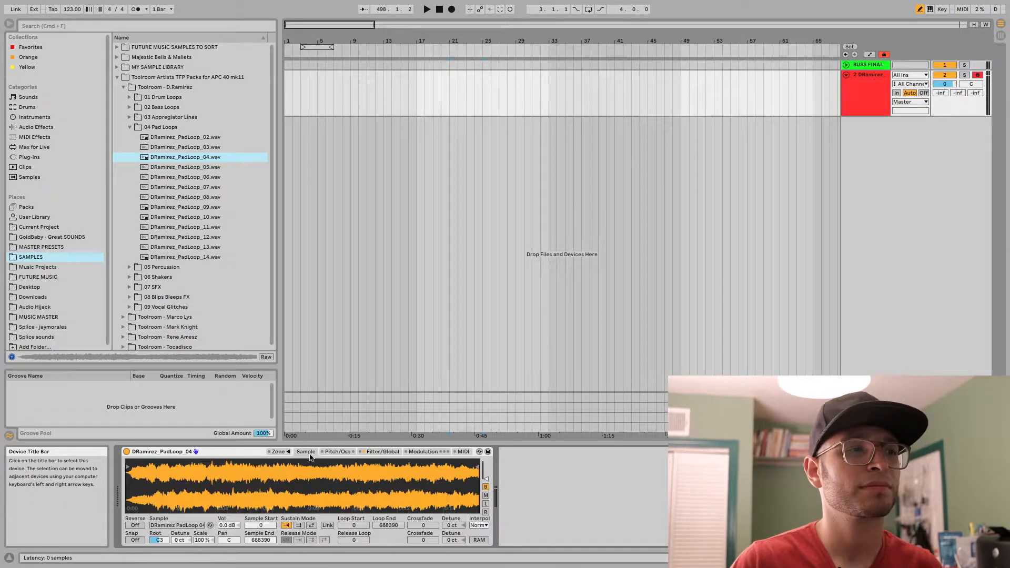
Open the Sampler's zone editor and delete the DRamirez_PadLoop_04 layer.
click(284, 453)
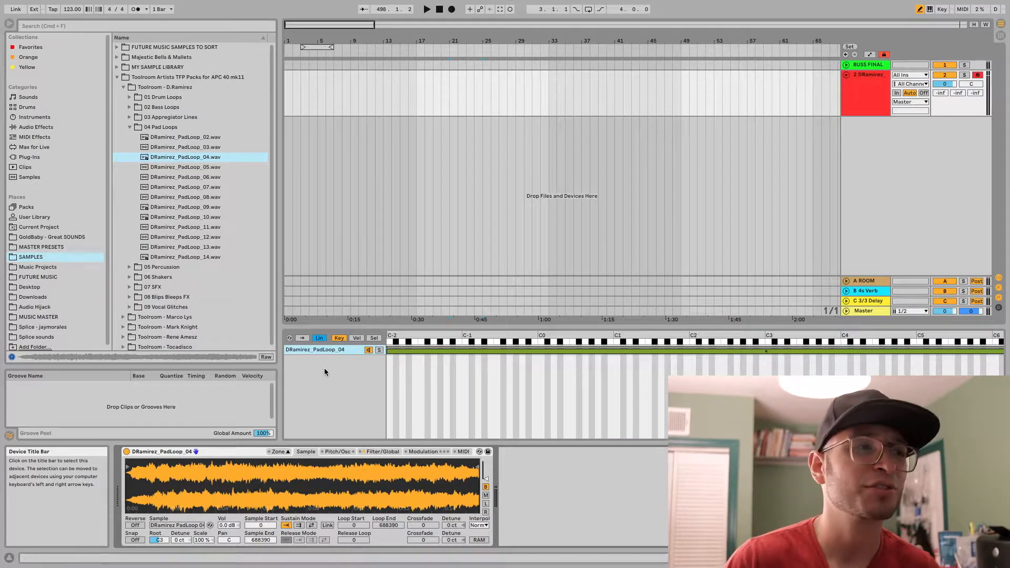
click(310, 350)
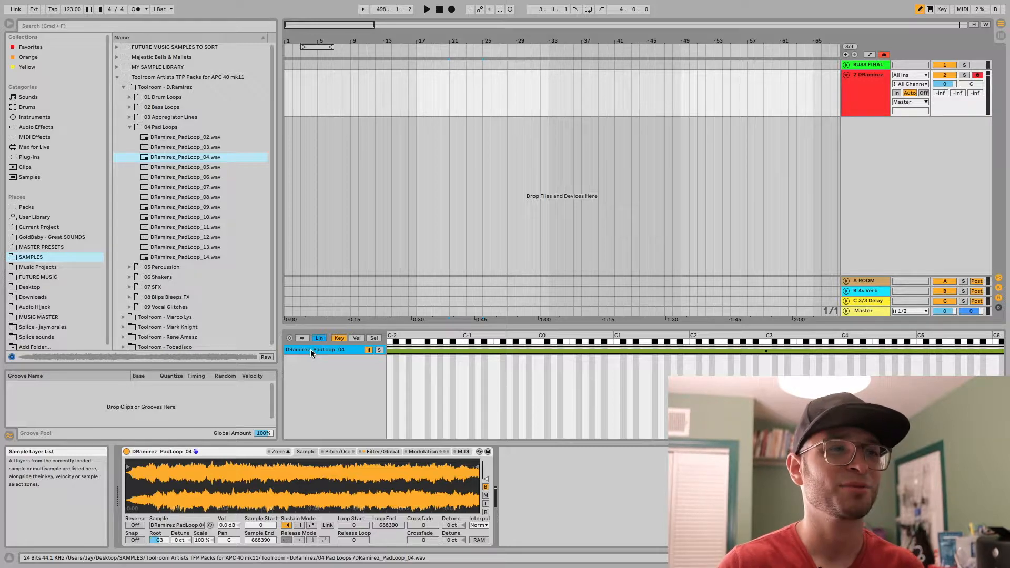
key(Delete)
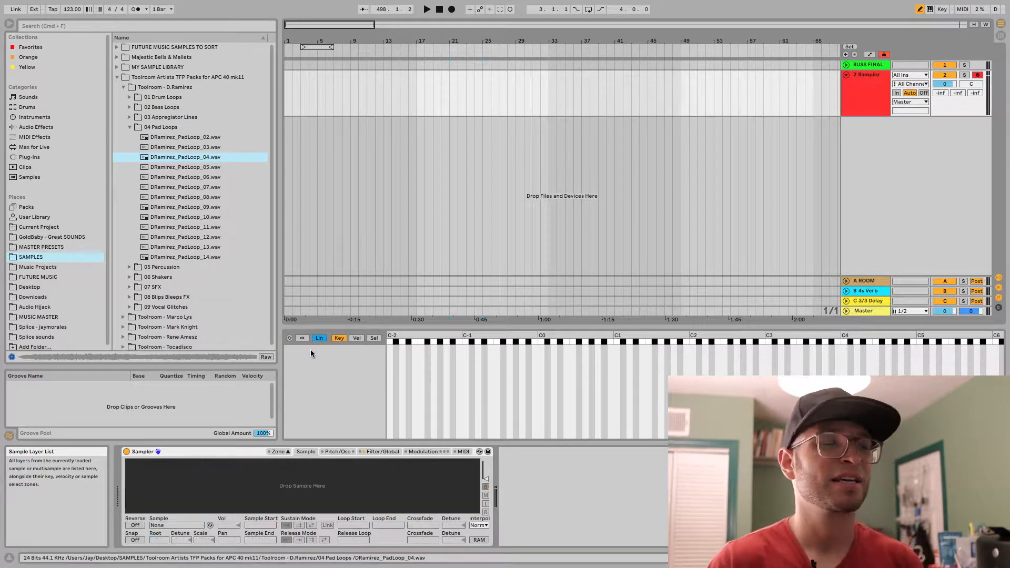
Load DRamirez_PadLoop_02 through DRamirez_PadLoop_14 as layers in an enlarged zone editor and distribute their key ranges equally.
click(179, 138)
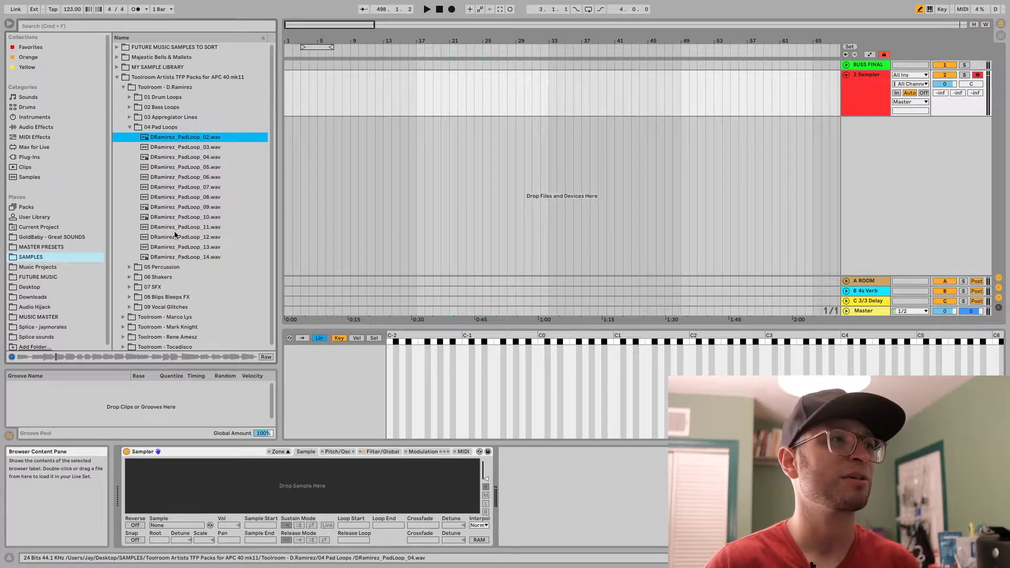
shift+click(172, 258)
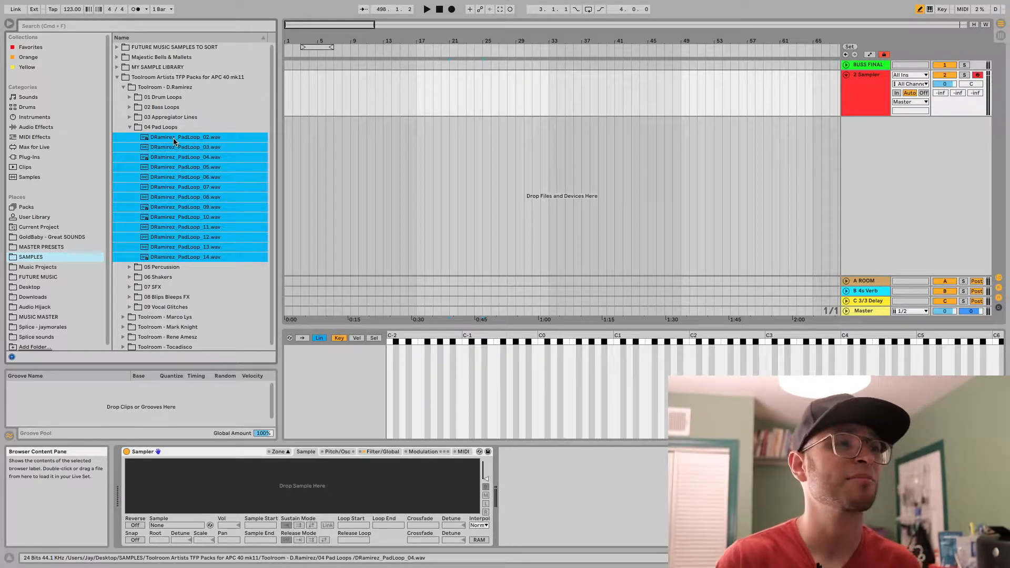
drag(174, 141, 309, 366)
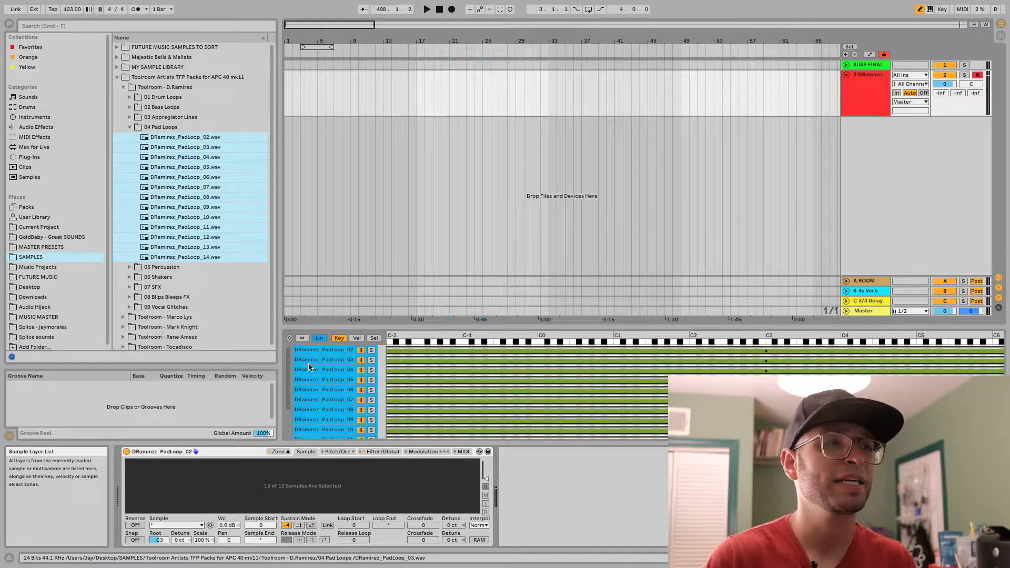
drag(358, 329, 363, 169)
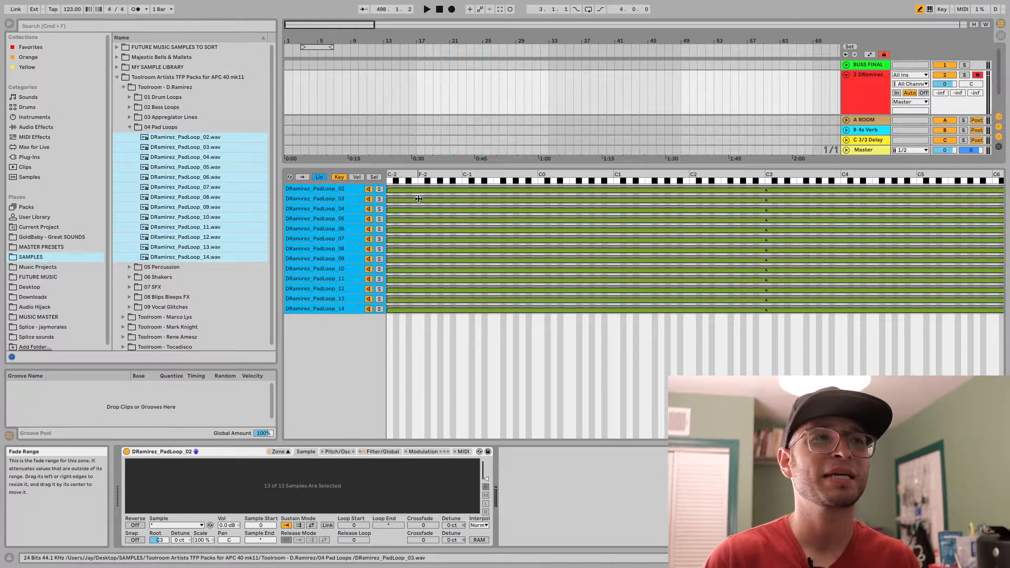
right_click(337, 188)
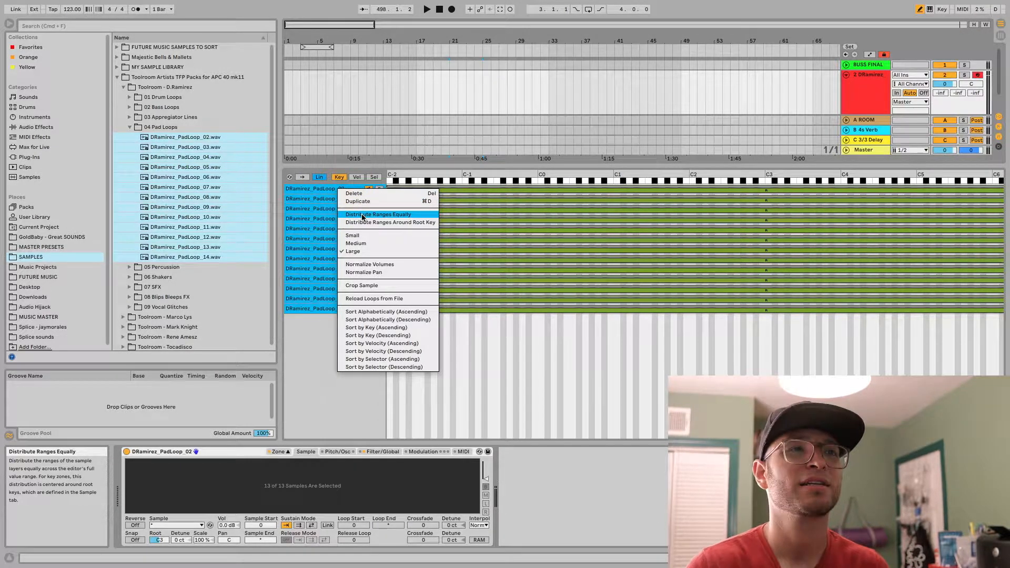
click(361, 215)
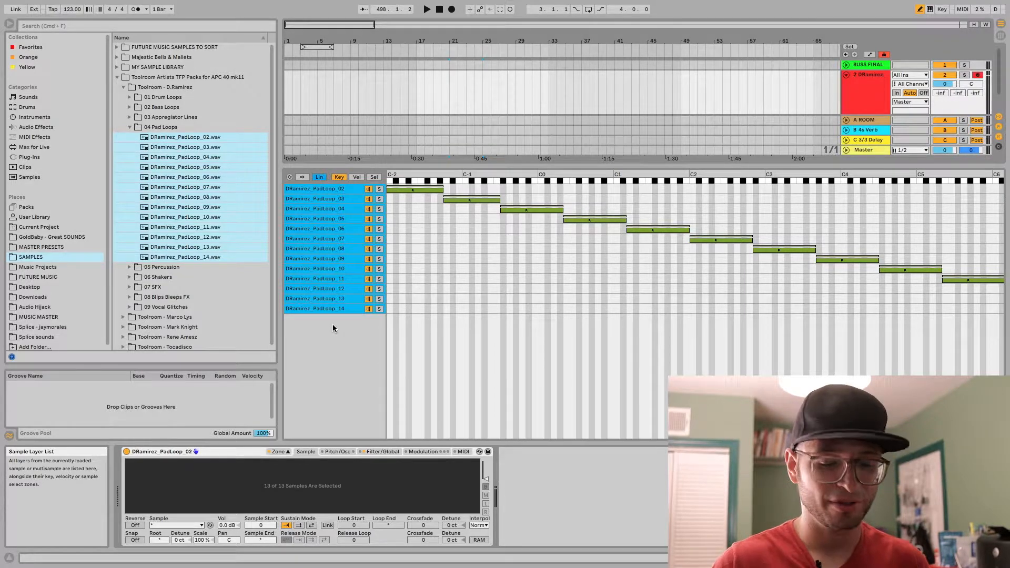
Delete all the pad loop layers from the Sampler and collapse the 04 Pad Loops folder in the sample browser.
key(BackSpace)
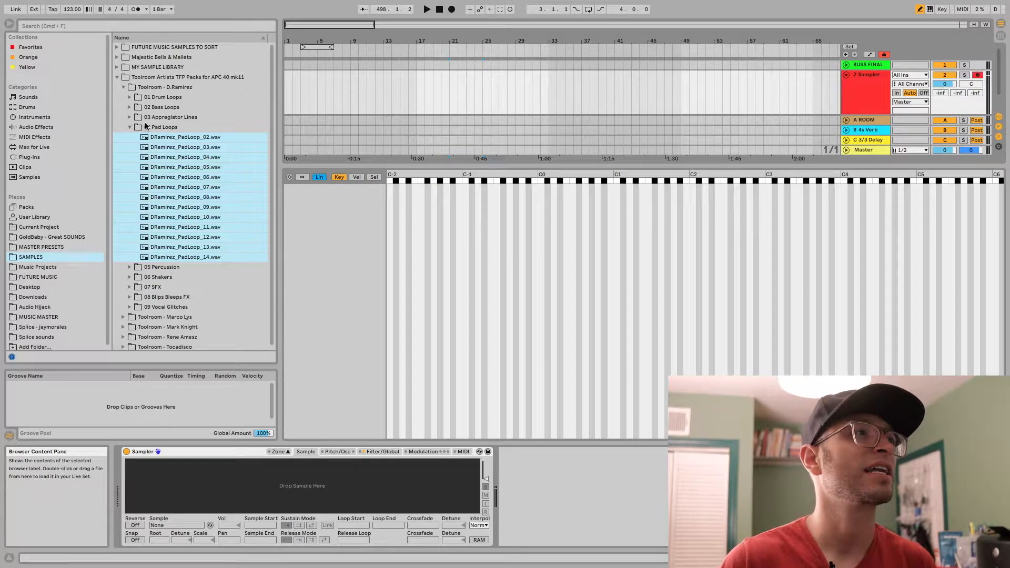
click(130, 97)
click(129, 98)
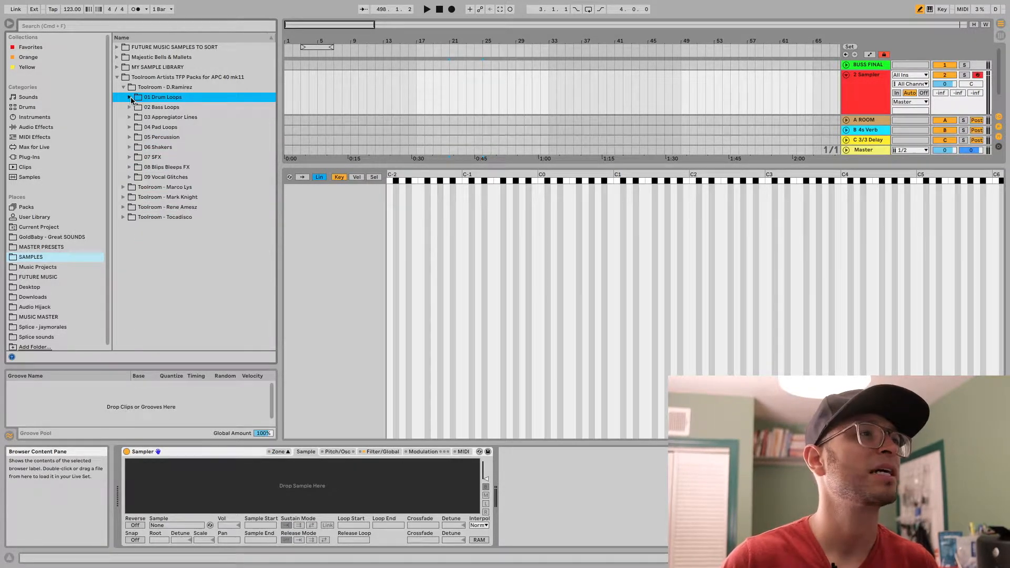
Search the SAMPLES place for drums and look through the SP_Epic House Riffs and BIG FISH folders in MY SAMPLE LIBRARY.
click(62, 30)
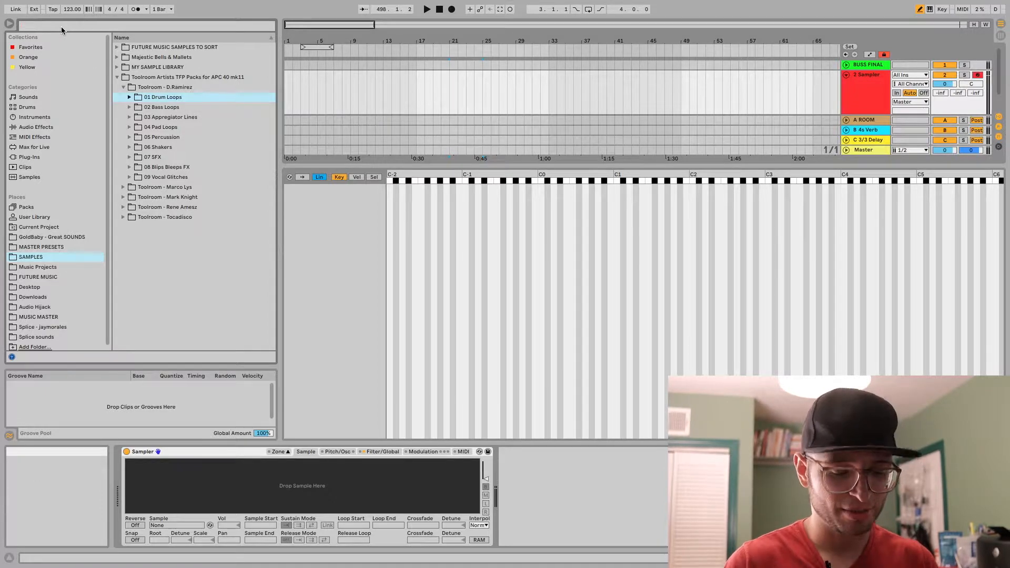
text(drums)
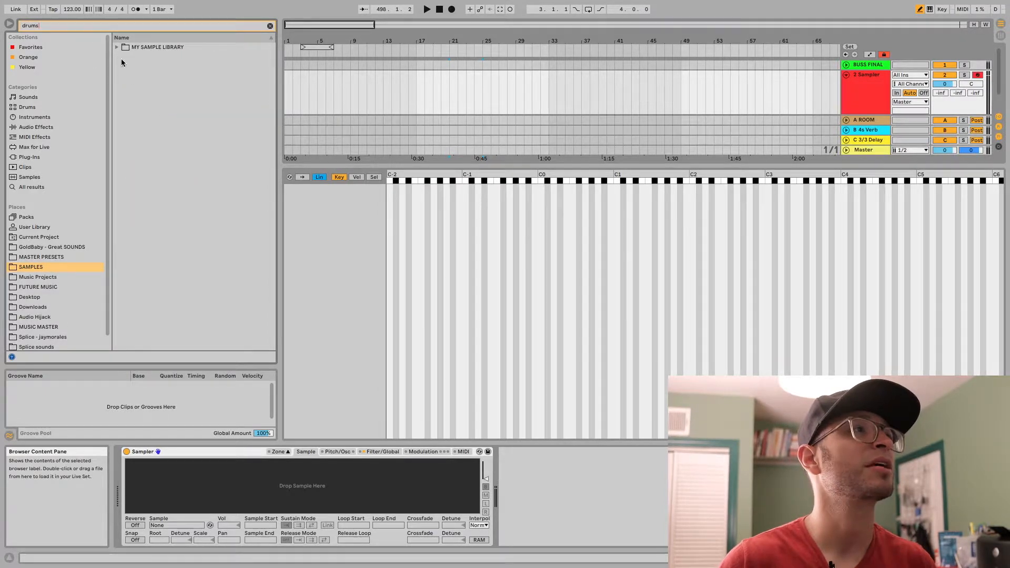
click(117, 48)
click(124, 57)
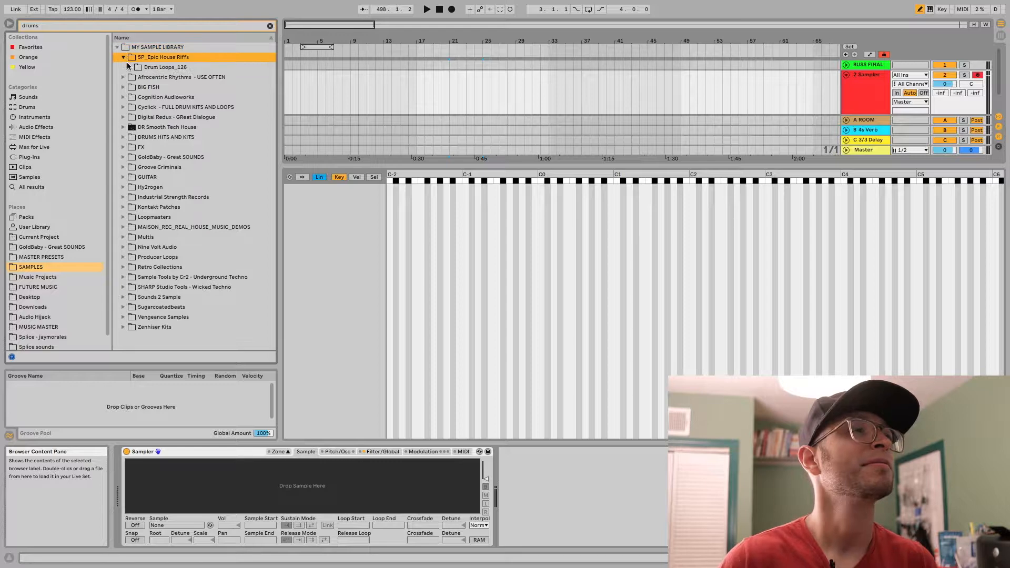
click(122, 58)
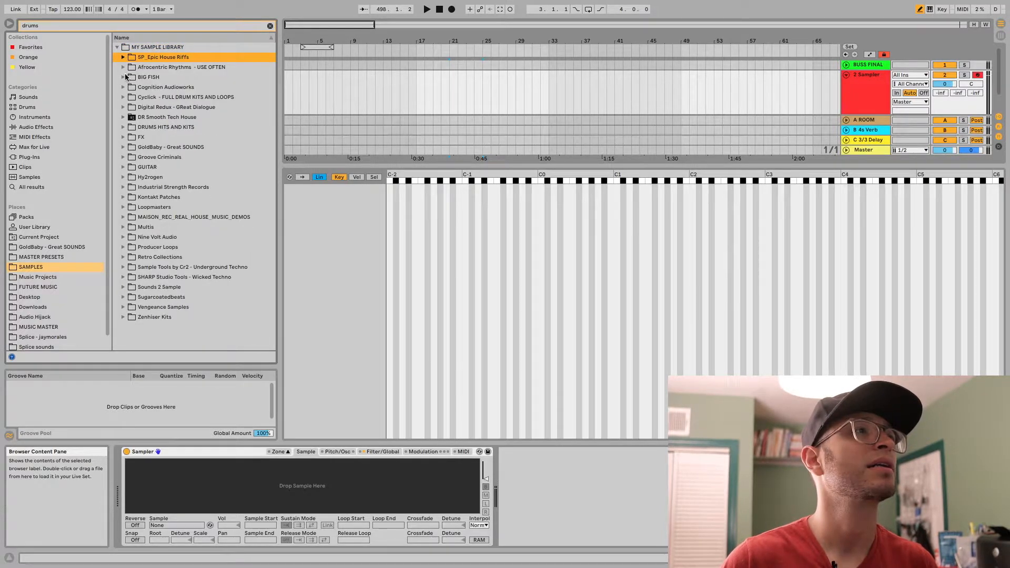
click(123, 78)
click(129, 87)
click(129, 88)
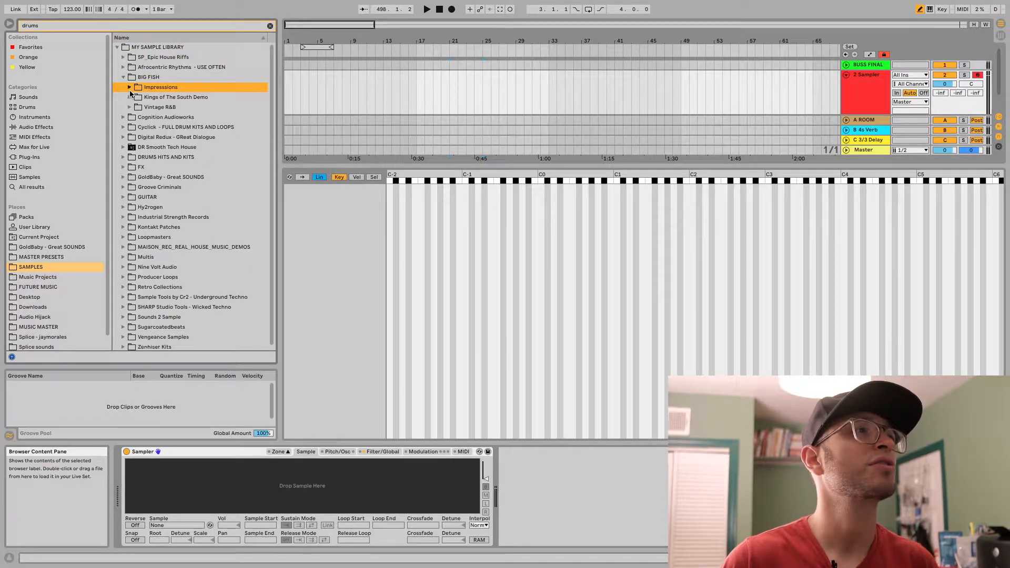
click(124, 77)
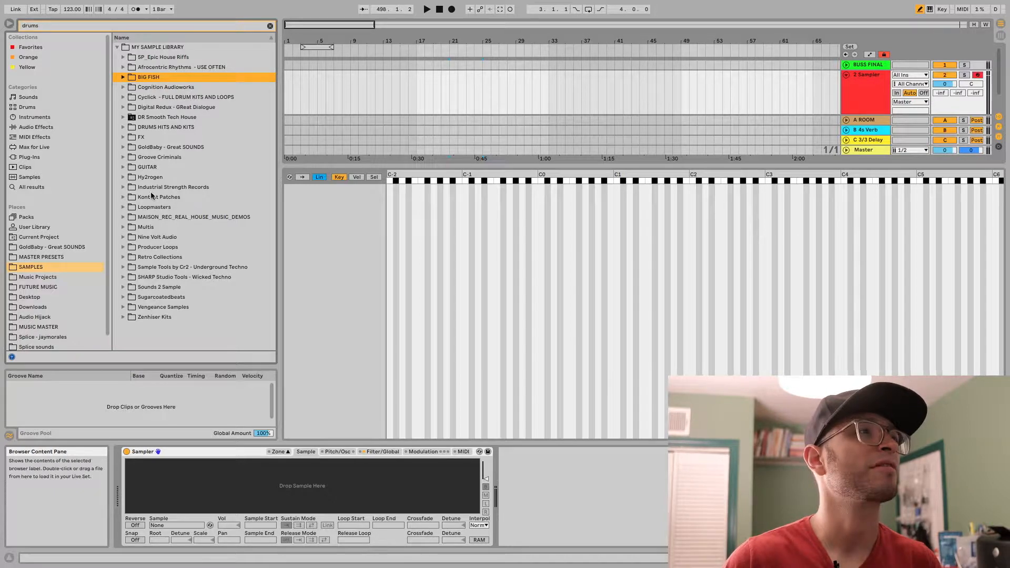
Load the GoldBaby Real_Drums samples from CymCheap1_SP1200F through RimCheap2_SP1200R as Sampler layers and distribute their key ranges equally.
click(69, 247)
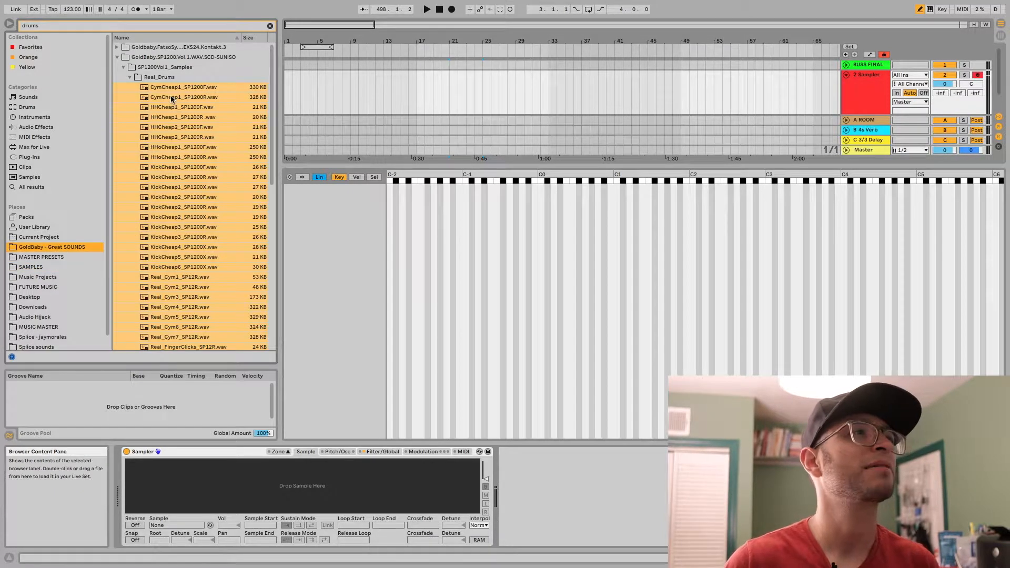
click(130, 77)
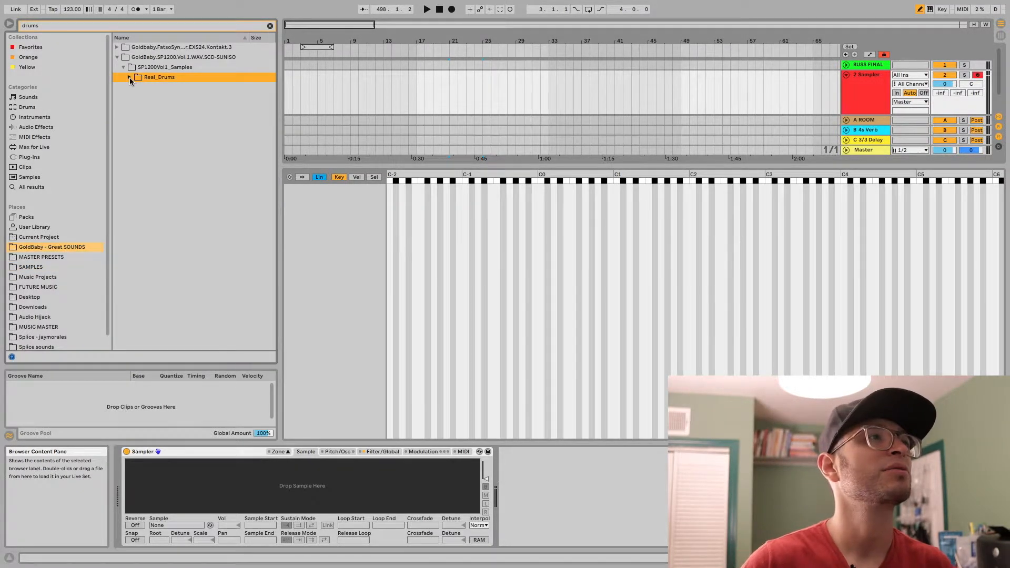
click(130, 77)
click(166, 88)
scroll(198, 233, down, 10)
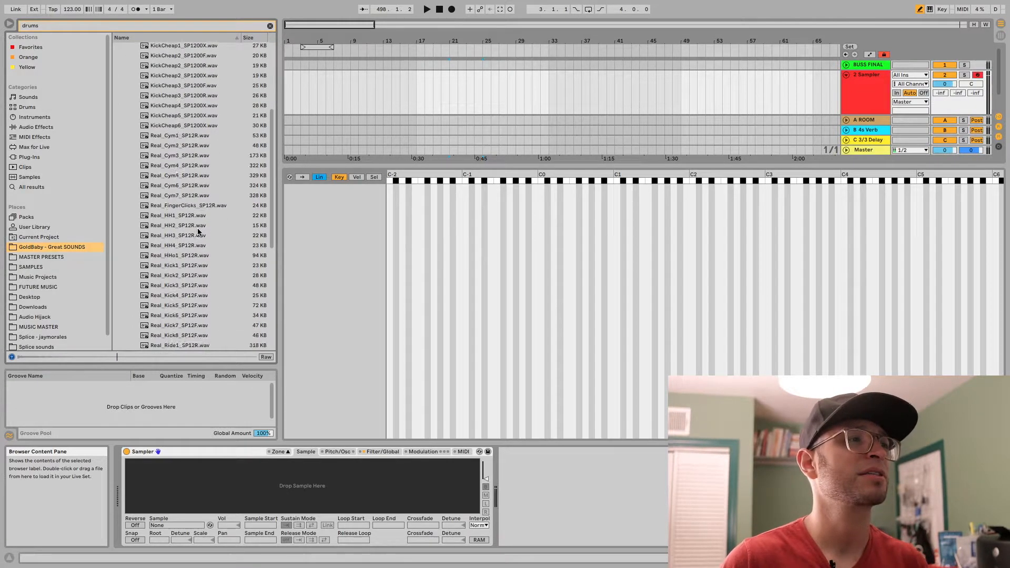
shift+click(180, 330)
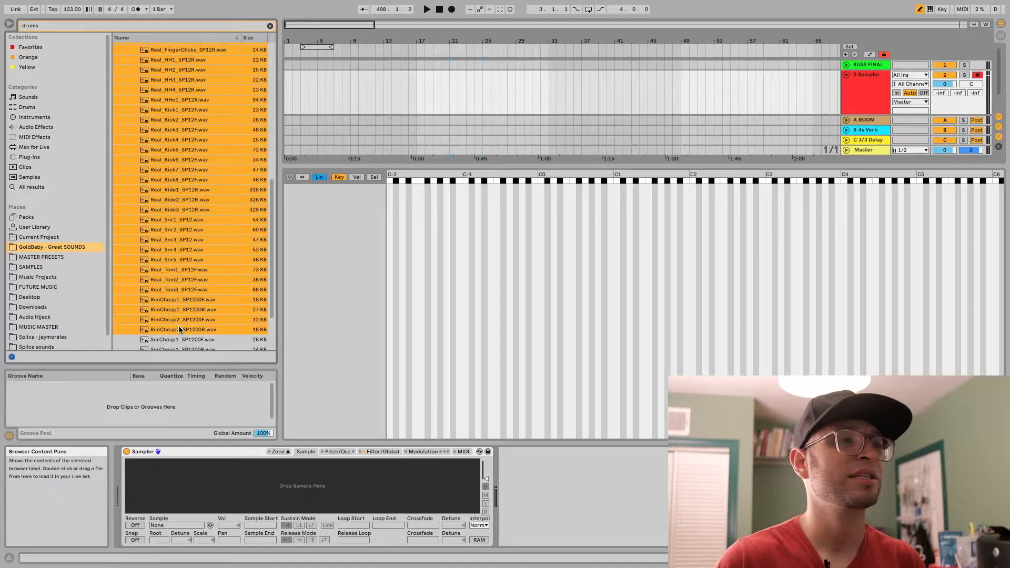
drag(179, 331, 391, 208)
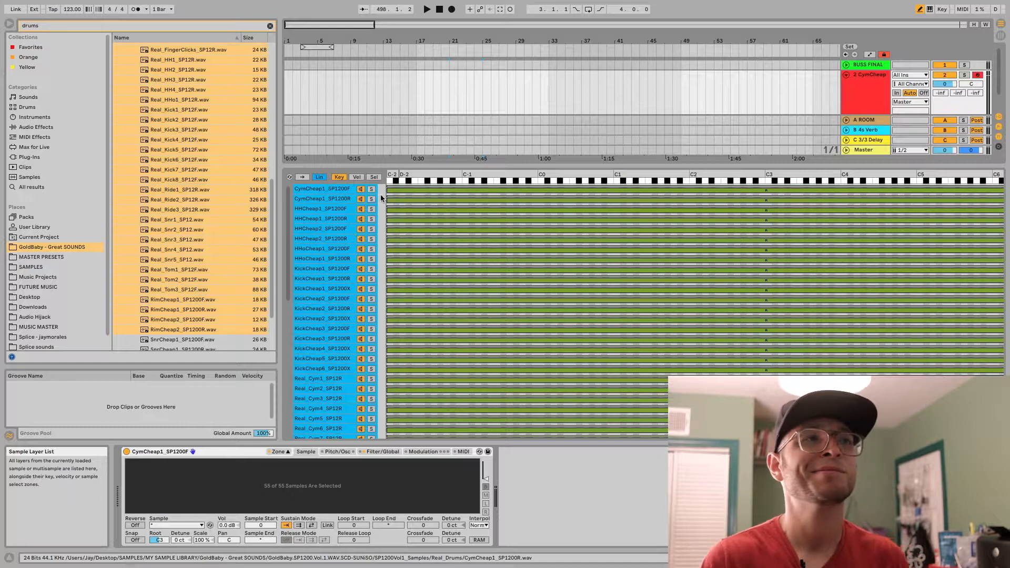
right_click(338, 193)
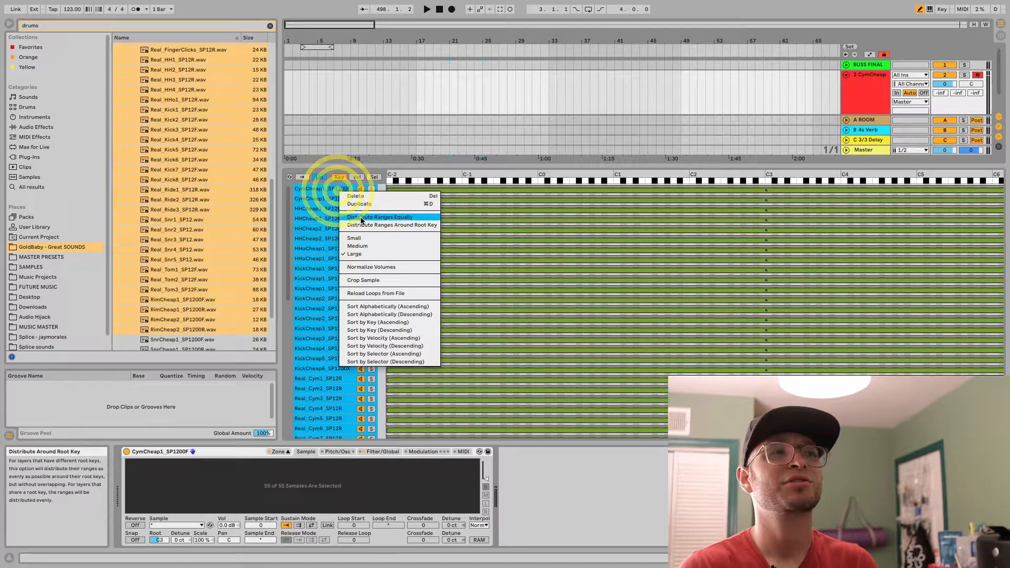
click(357, 217)
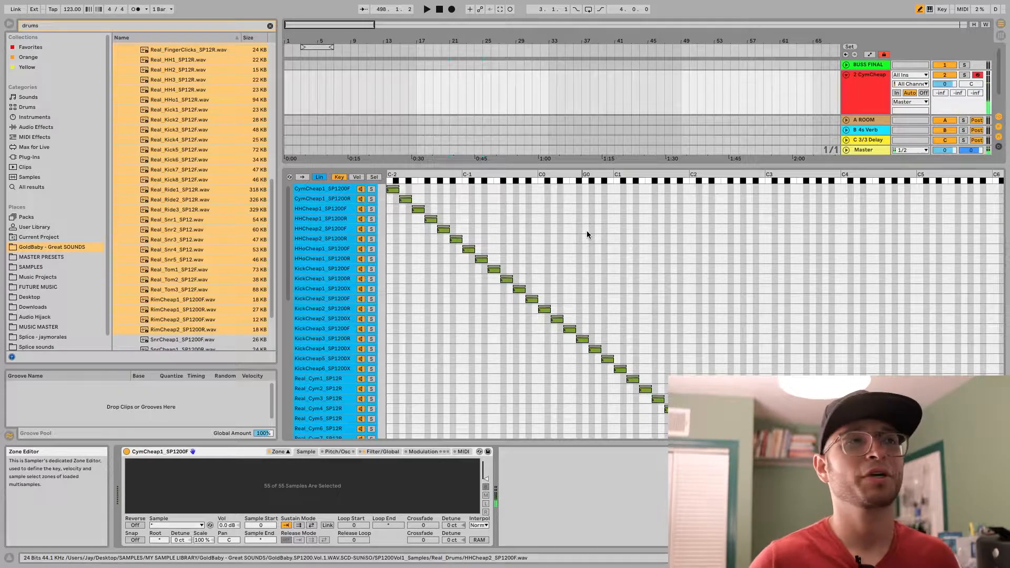
View the velocity zones, then set all sample select zones to end at 14, narrow CymCheap1_SP1200F to about 0–1 and shift CymCheap1_SP1200R to start at about 2.
click(358, 177)
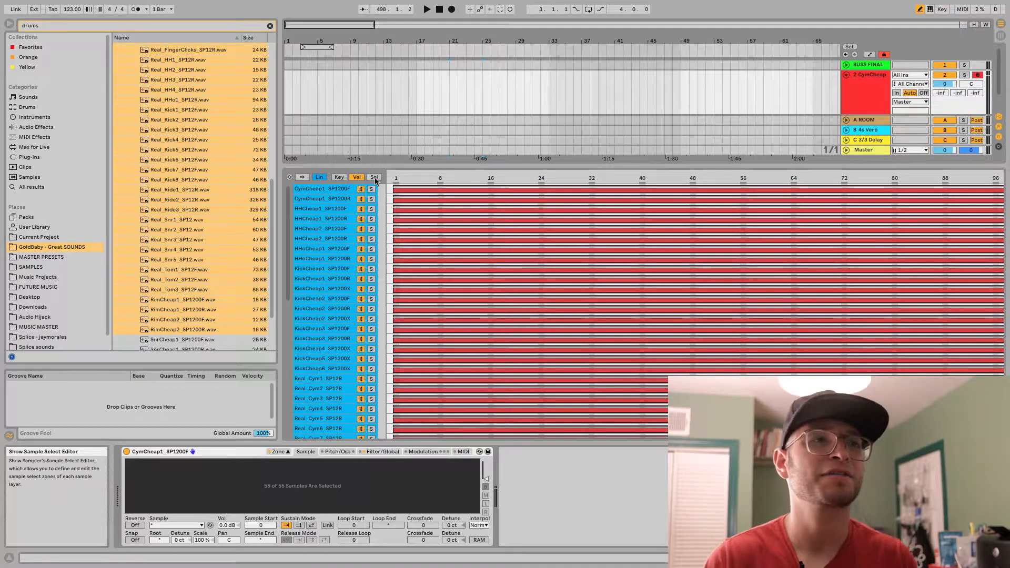
click(373, 177)
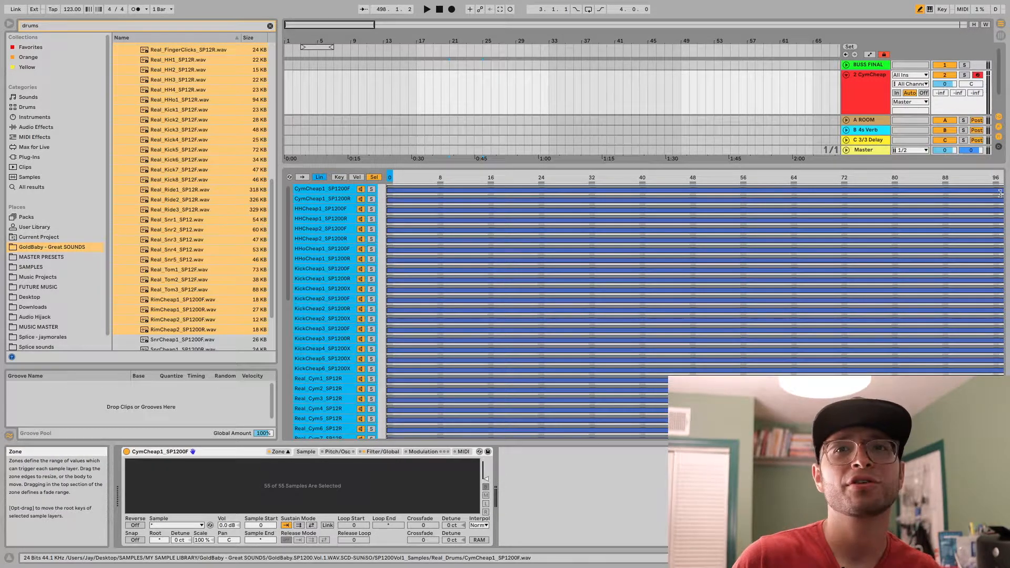
drag(1001, 190, 481, 200)
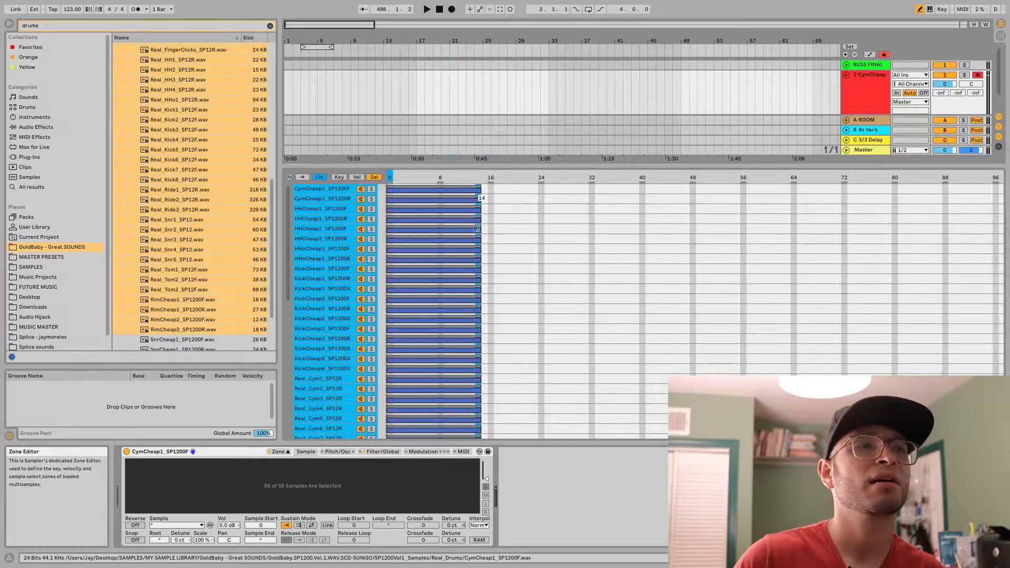
click(346, 220)
drag(479, 188, 393, 192)
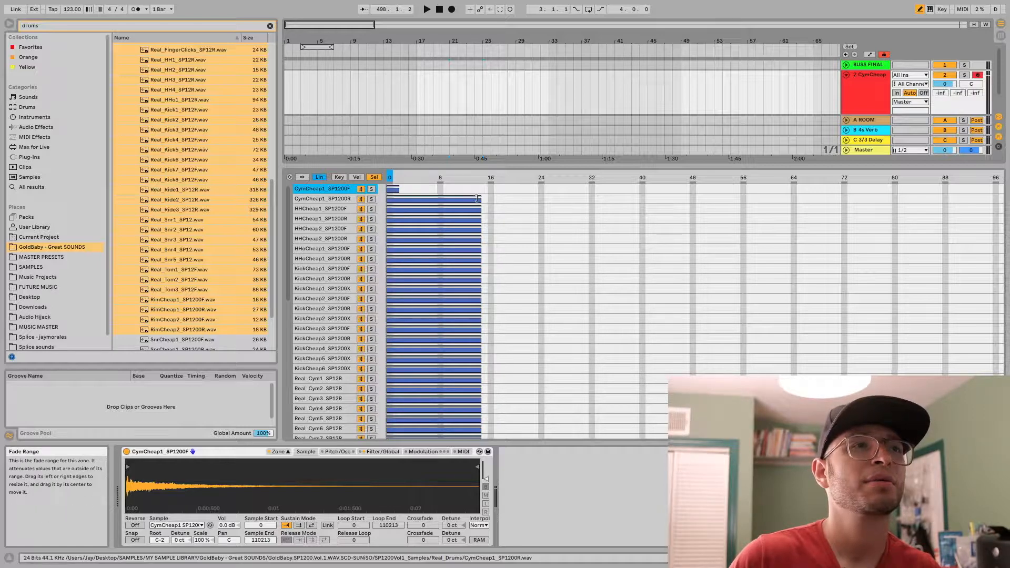
drag(471, 199, 484, 200)
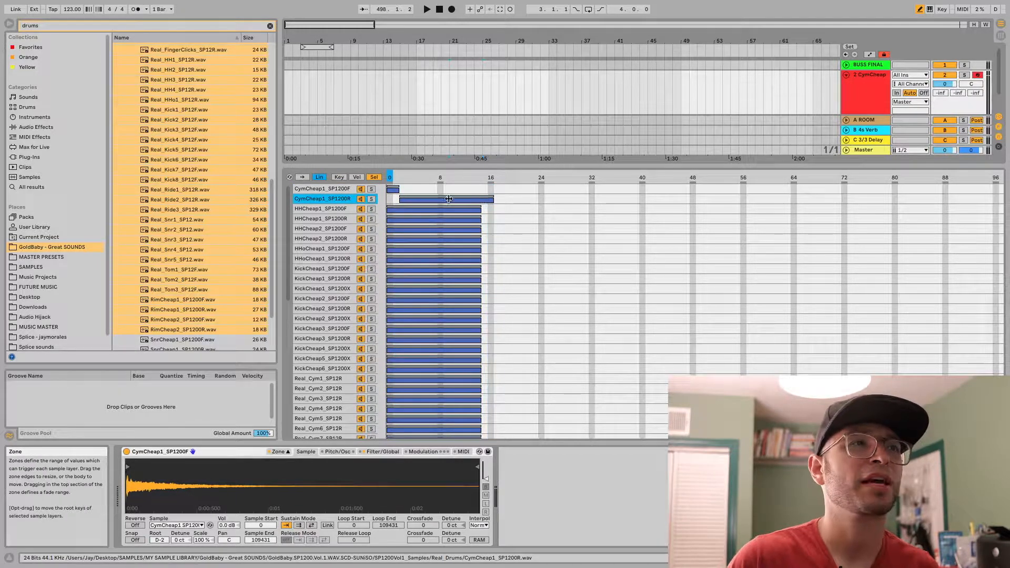
Return to the key zones and review the layer list's distribution and sorting options.
click(341, 178)
right_click(336, 205)
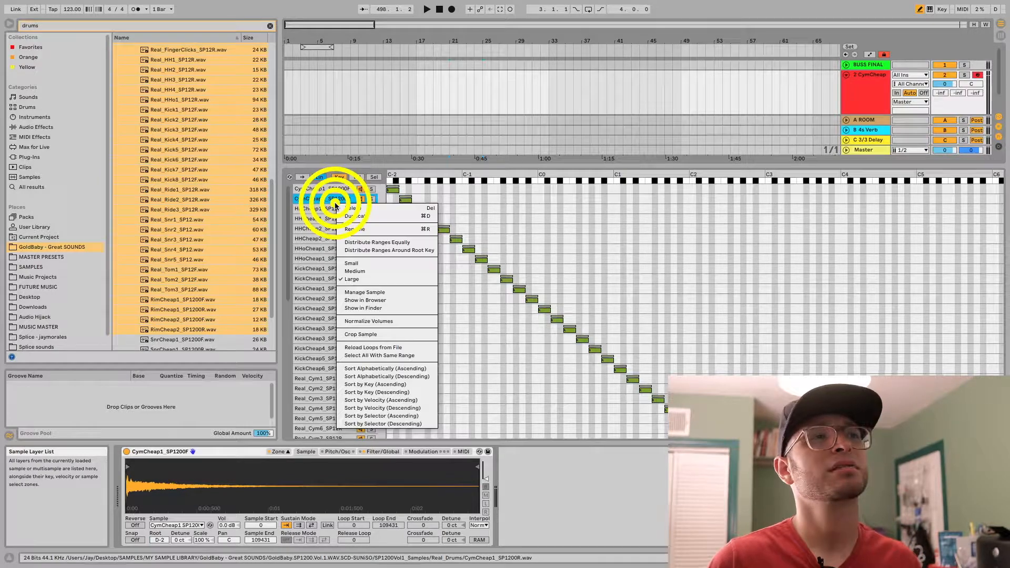
click(624, 229)
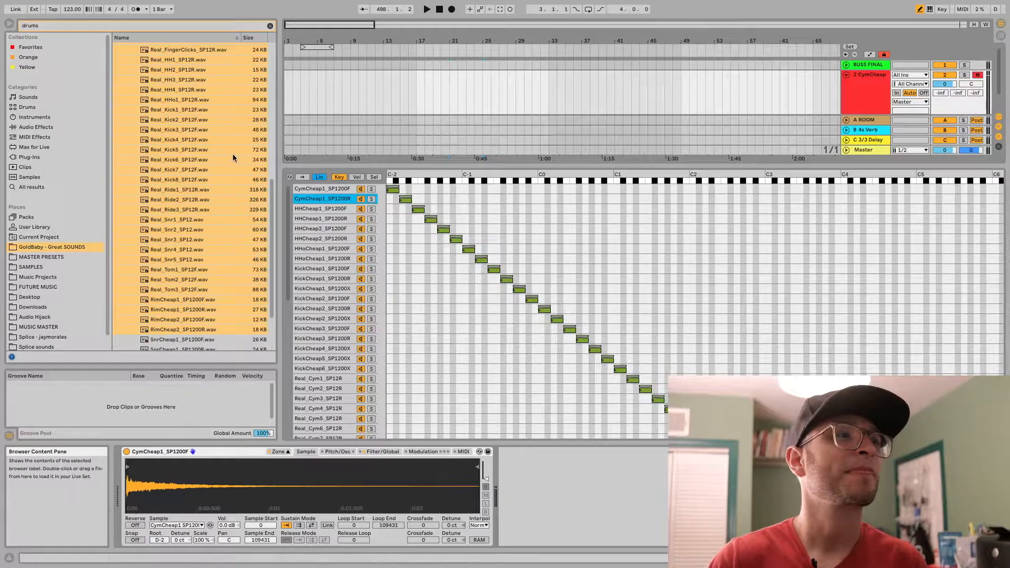
Clear the drums search, return to SAMPLES, collapse MY SAMPLE LIBRARY, and expand 04 Pad Loops to audition DRamirez_PadLoop_07.
click(189, 201)
scroll(189, 200, up, 10)
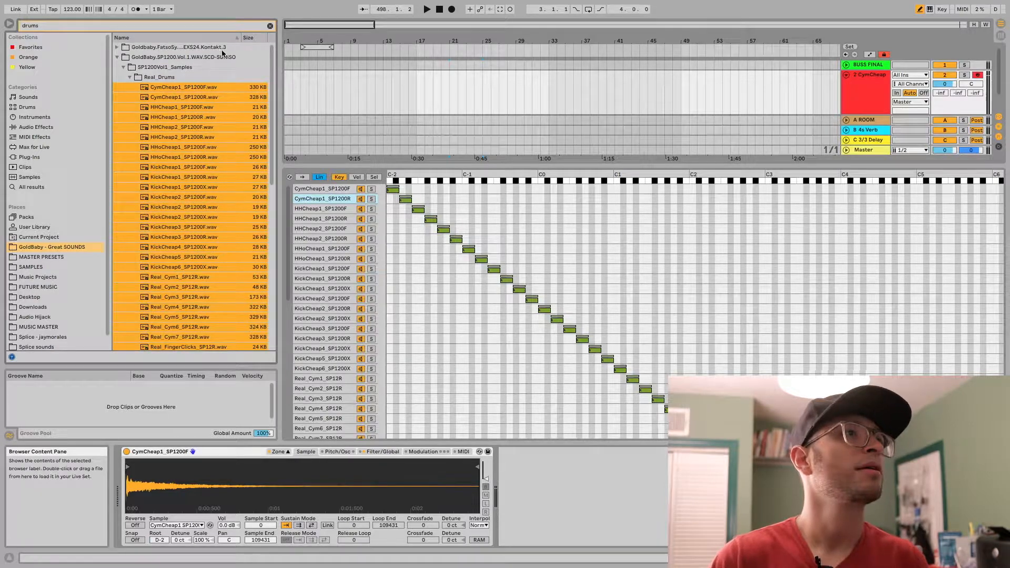
click(270, 26)
click(31, 256)
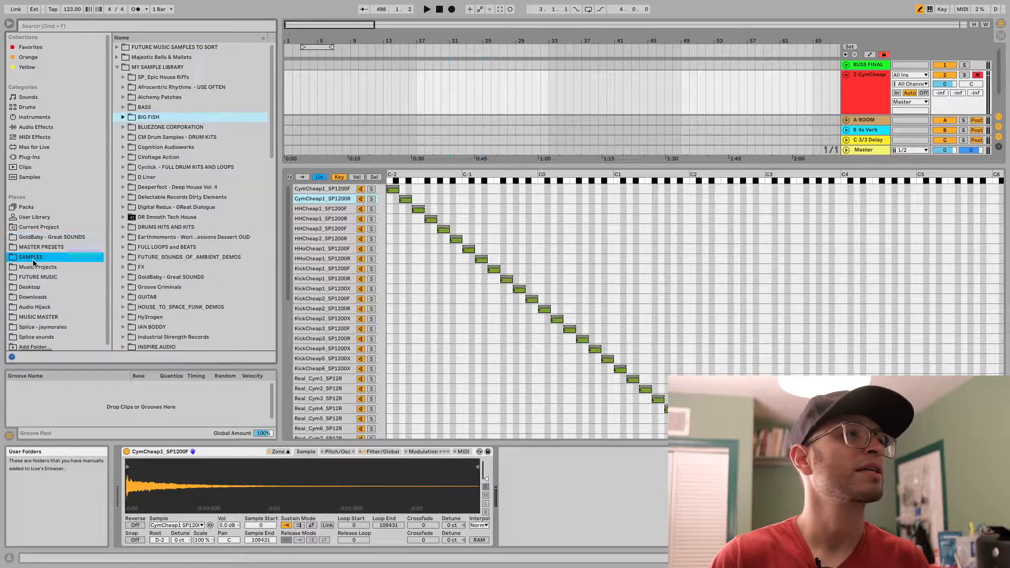
click(116, 68)
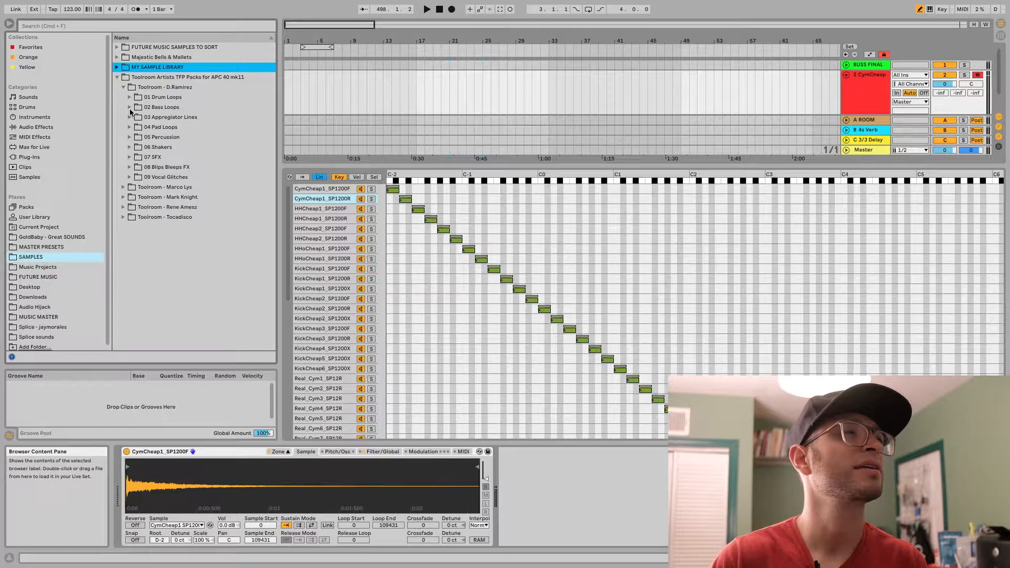
click(130, 127)
click(203, 187)
Delete all the drum sample layers from the Sampler.
click(339, 200)
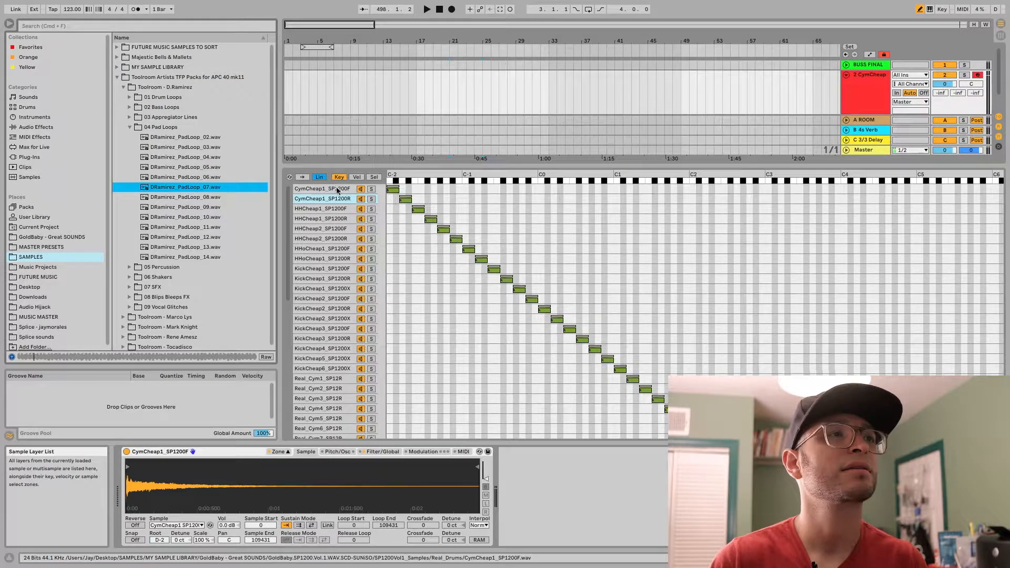
key(super+a)
key(Delete)
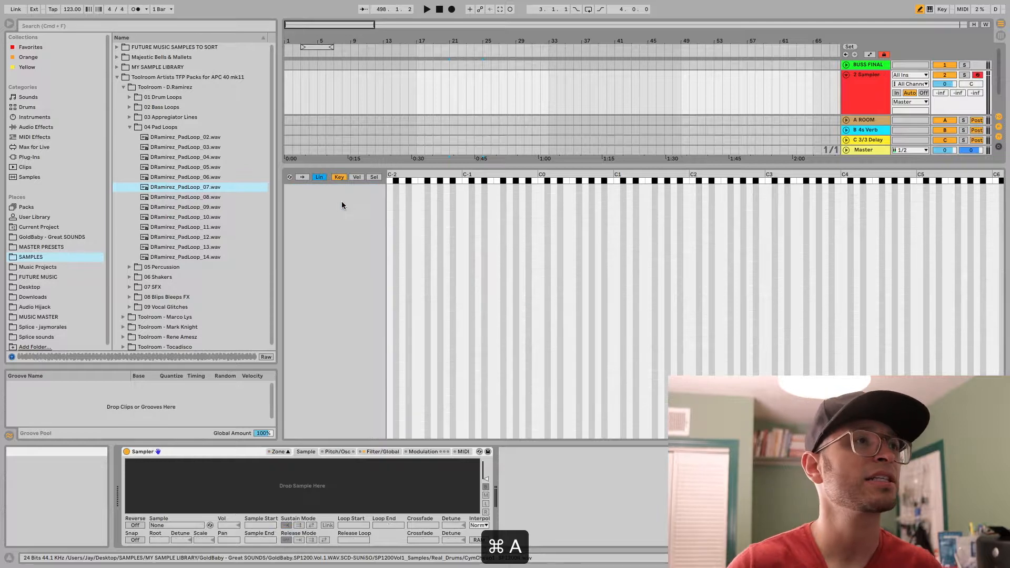
Audition several pad loops, load DRamirez_PadLoop_12 into the Sampler, and close the zone editor.
click(205, 158)
click(192, 188)
click(190, 207)
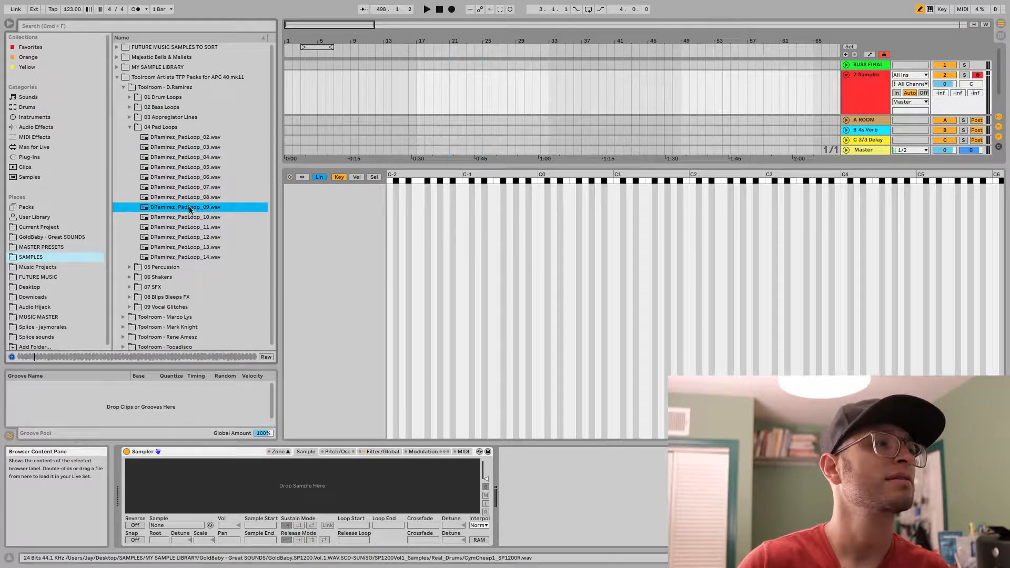
click(185, 218)
click(176, 238)
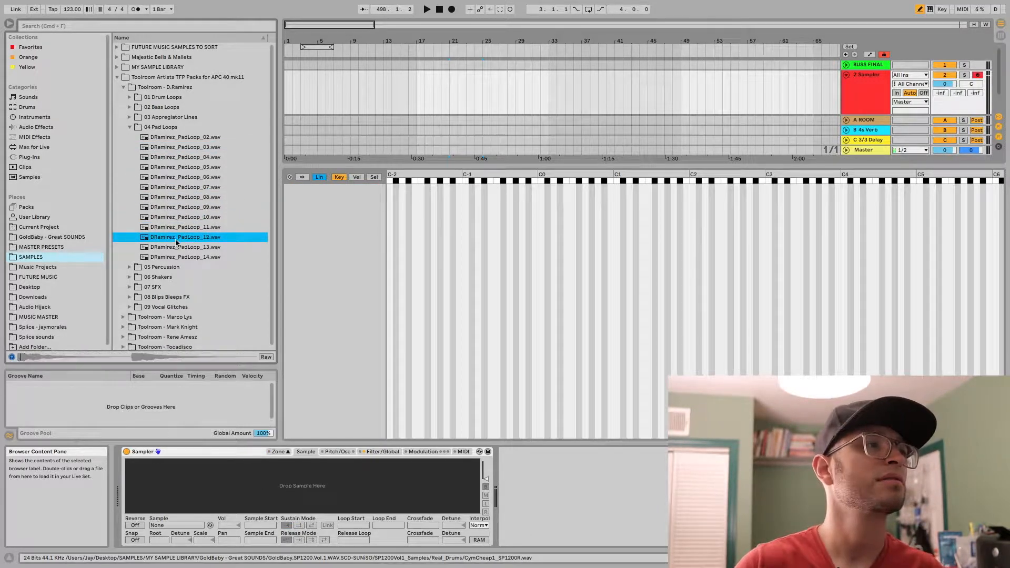
drag(178, 238, 220, 492)
click(289, 452)
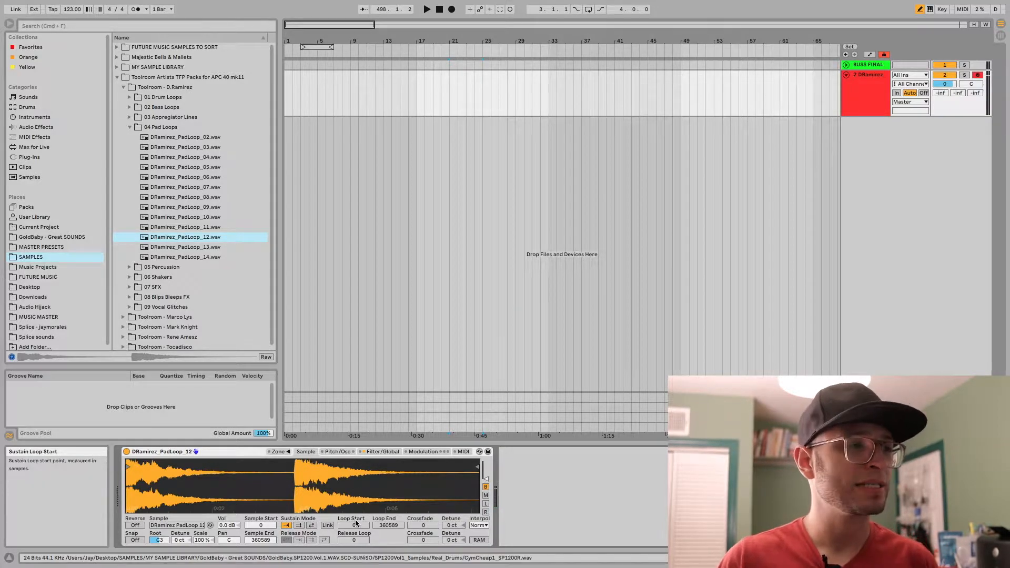
Try Reverse and Snap on the loaded pad loop, turning each on and back off.
click(138, 526)
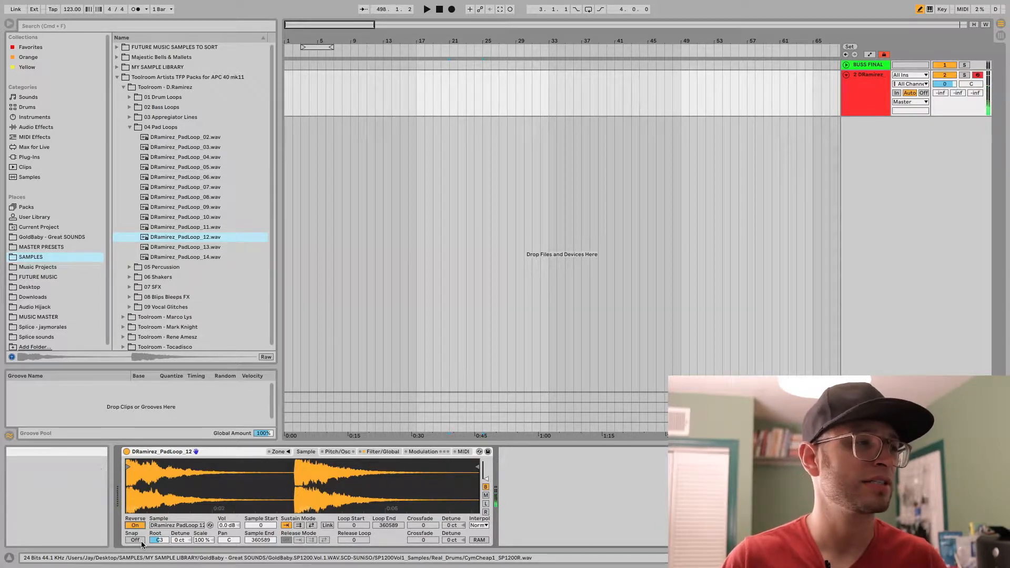
click(136, 540)
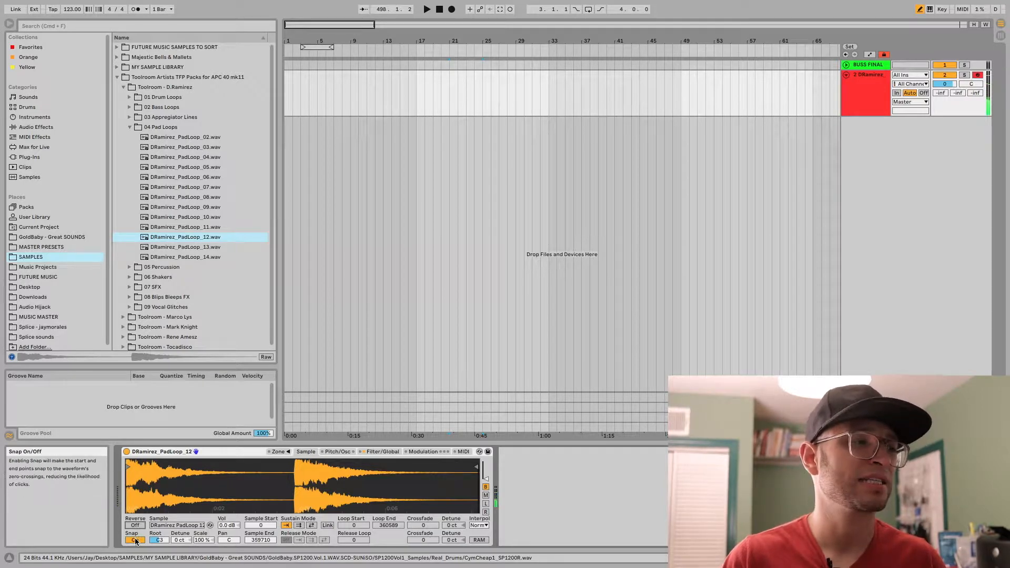
click(136, 540)
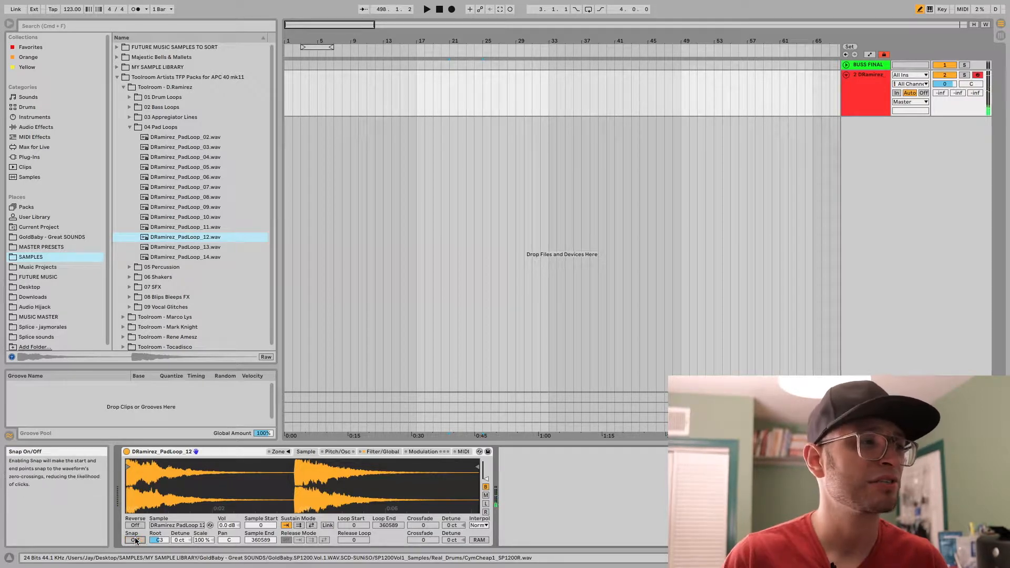
Hot-swap the Sampler's sample for DRamirez_PadLoop_11, and swap it back to DRamirez_PadLoop_12.
click(210, 525)
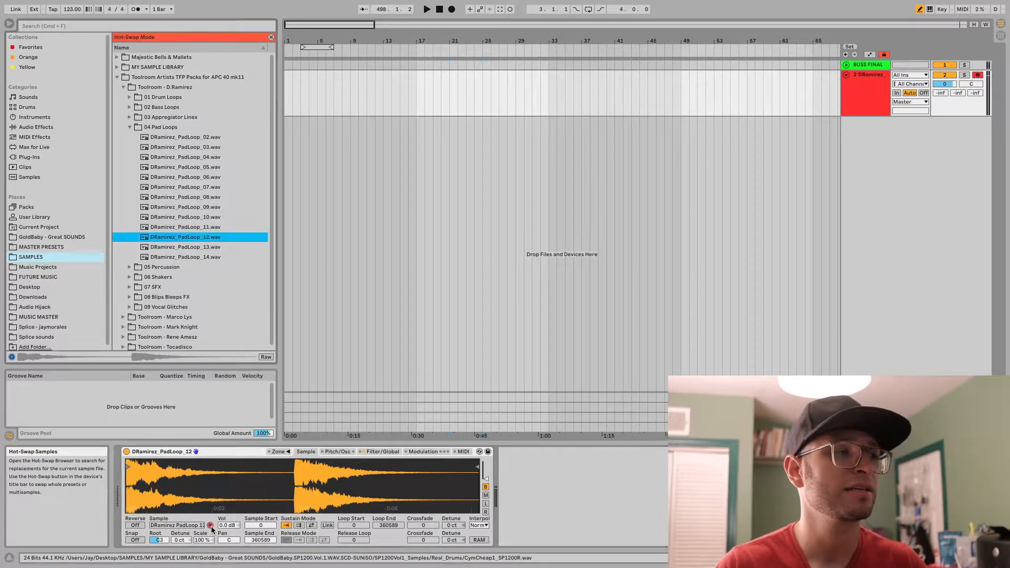
click(203, 228)
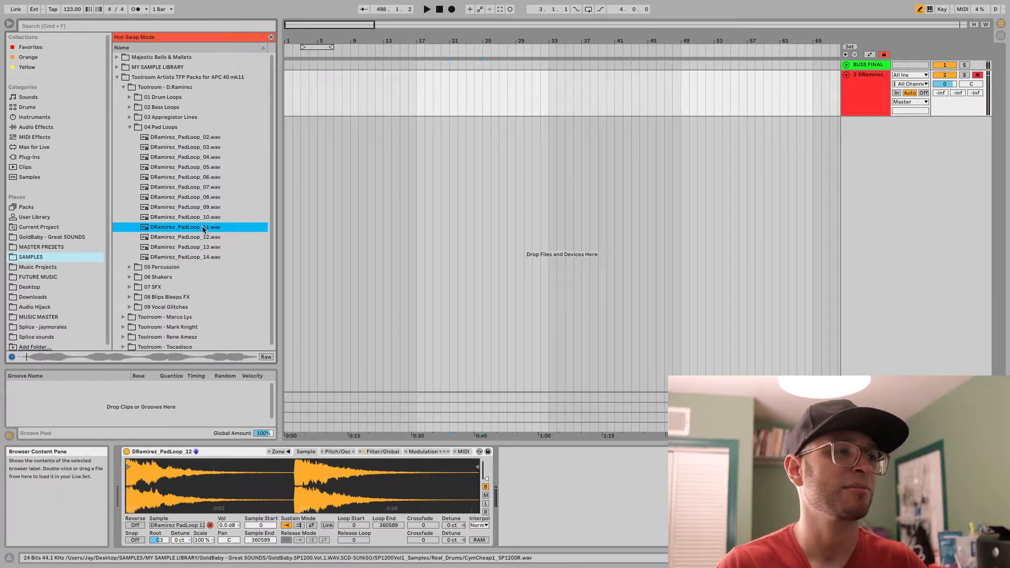
double_click(202, 227)
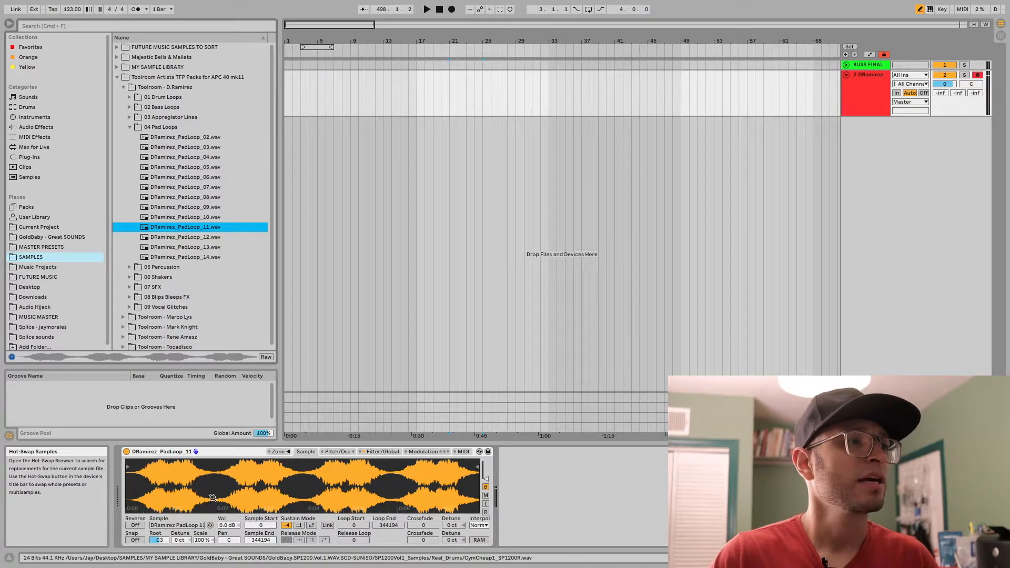
double_click(182, 238)
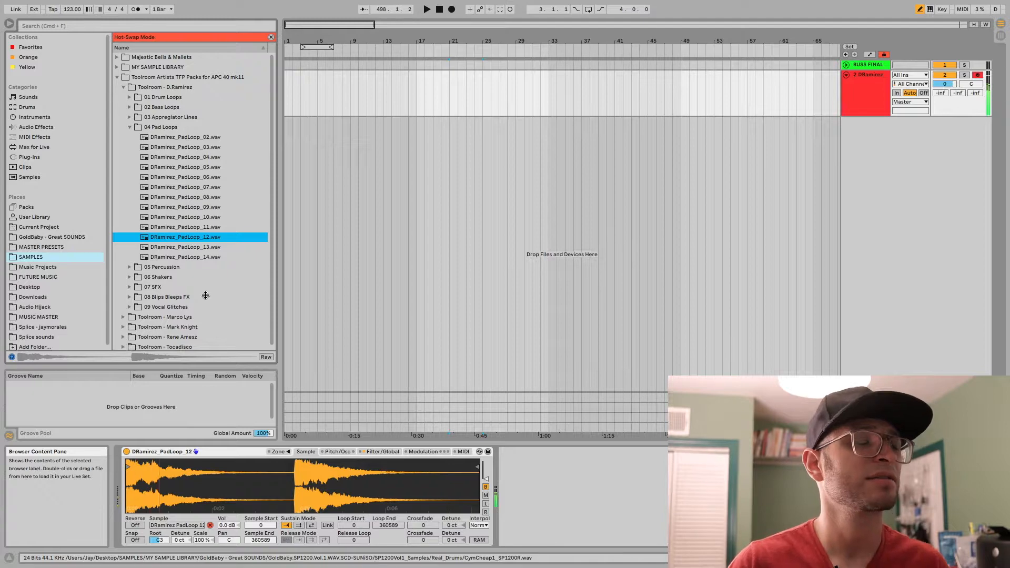
Exit sample hot-swapping, try shifting PadLoop_12's start and end points, and restore the full sample range.
click(211, 526)
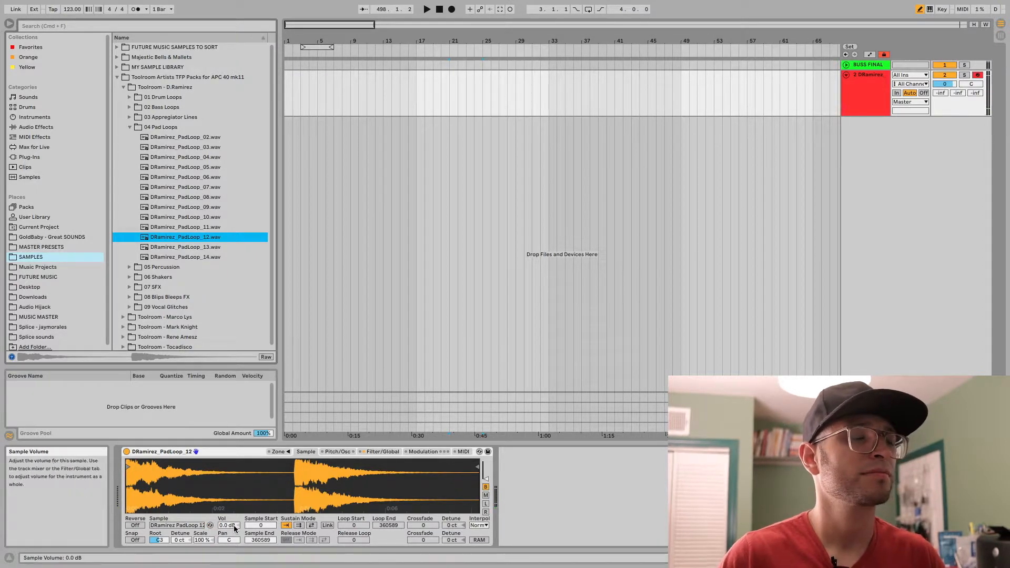
mouse_move(233, 525)
mouse_down()
mouse_move(266, 526)
mouse_move(266, 506)
mouse_up()
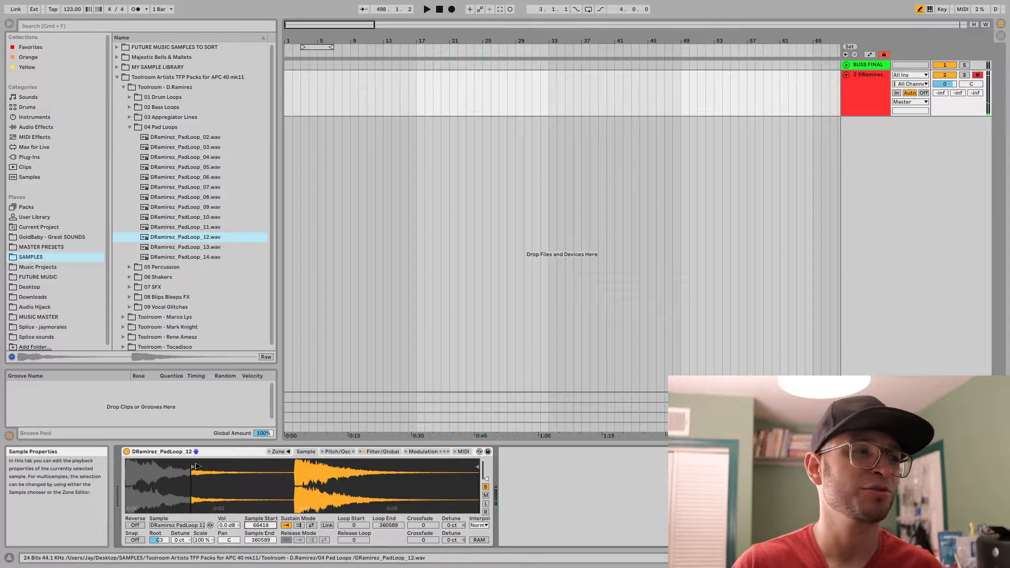
mouse_move(192, 466)
mouse_down()
mouse_move(126, 470)
mouse_move(187, 481)
mouse_move(104, 483)
mouse_up()
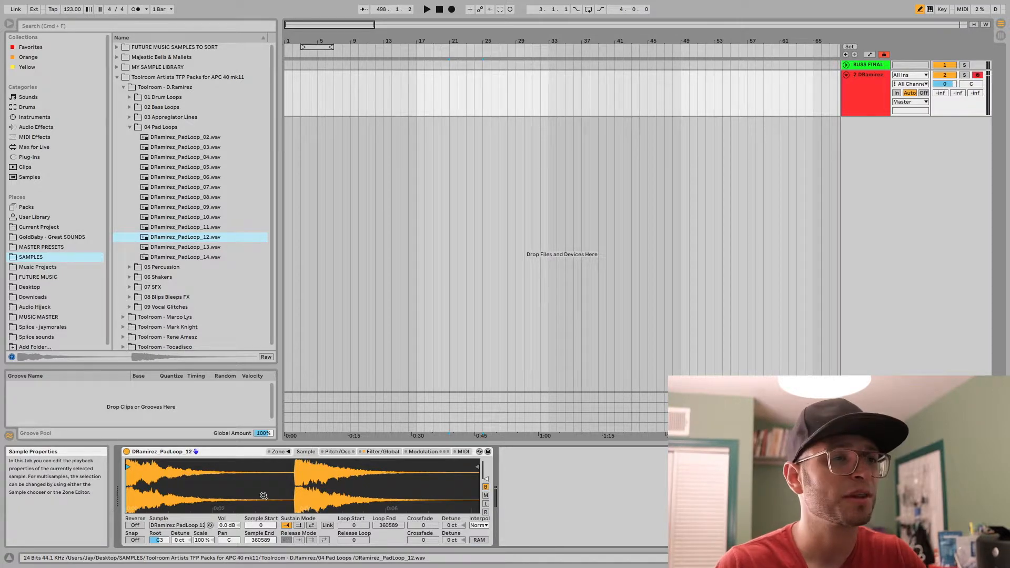
mouse_move(477, 467)
mouse_down()
mouse_move(318, 476)
mouse_move(367, 485)
mouse_move(479, 476)
mouse_move(148, 500)
mouse_move(213, 521)
mouse_move(132, 500)
mouse_move(597, 499)
mouse_up()
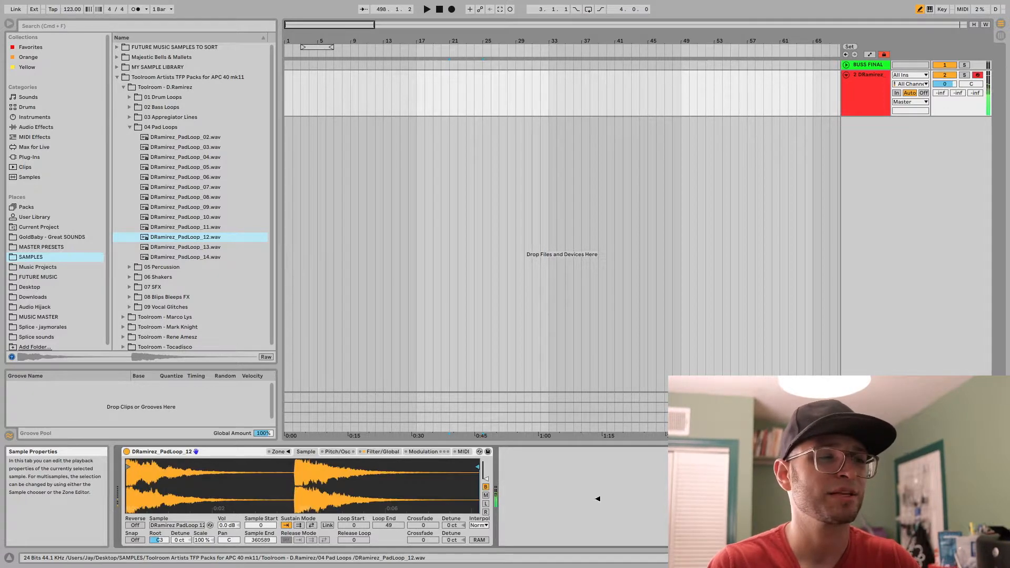
Try the forward and back-and-forth sustain loop modes on PadLoop_12, and return to playback without looping.
click(299, 525)
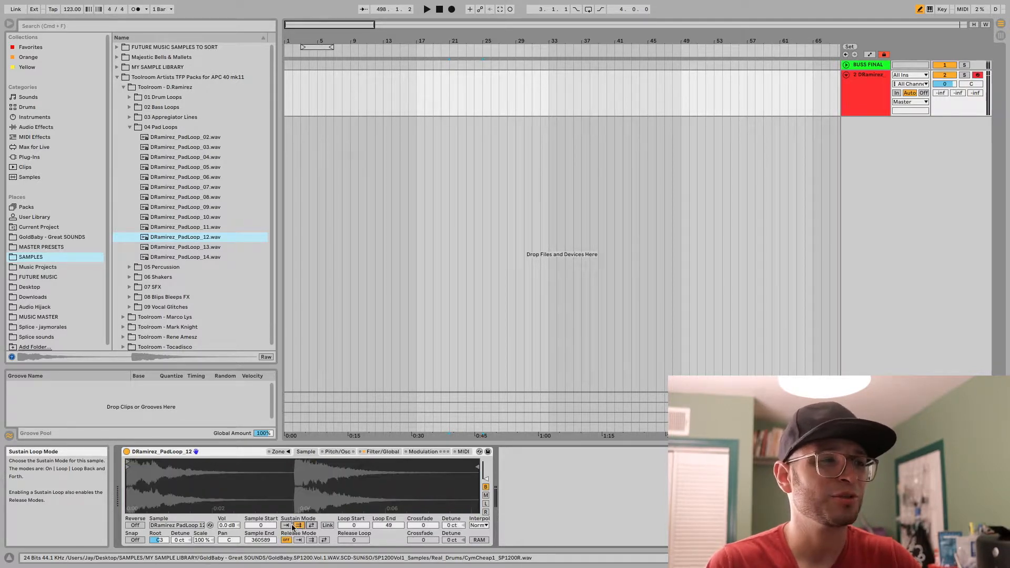
click(288, 525)
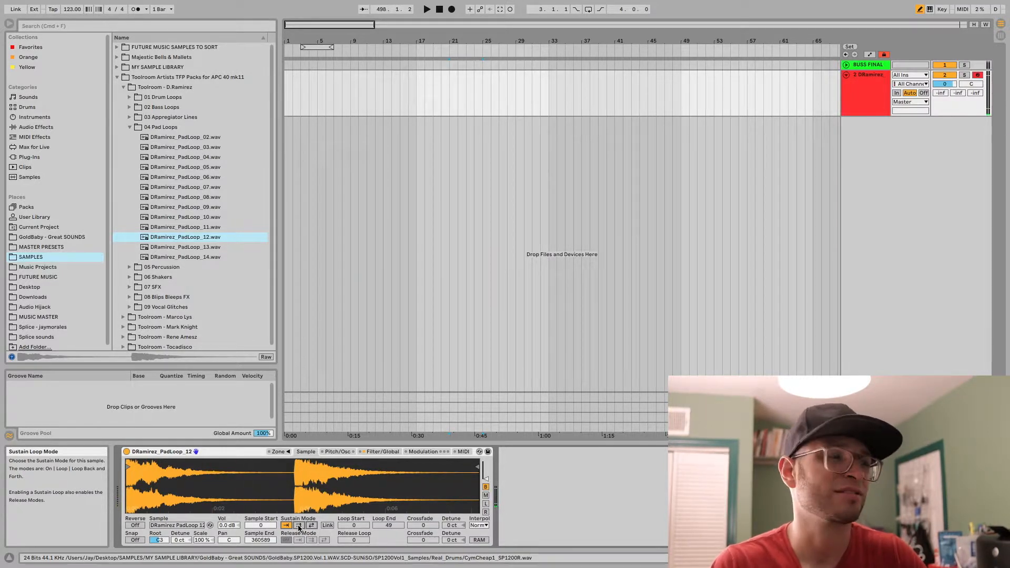
click(298, 526)
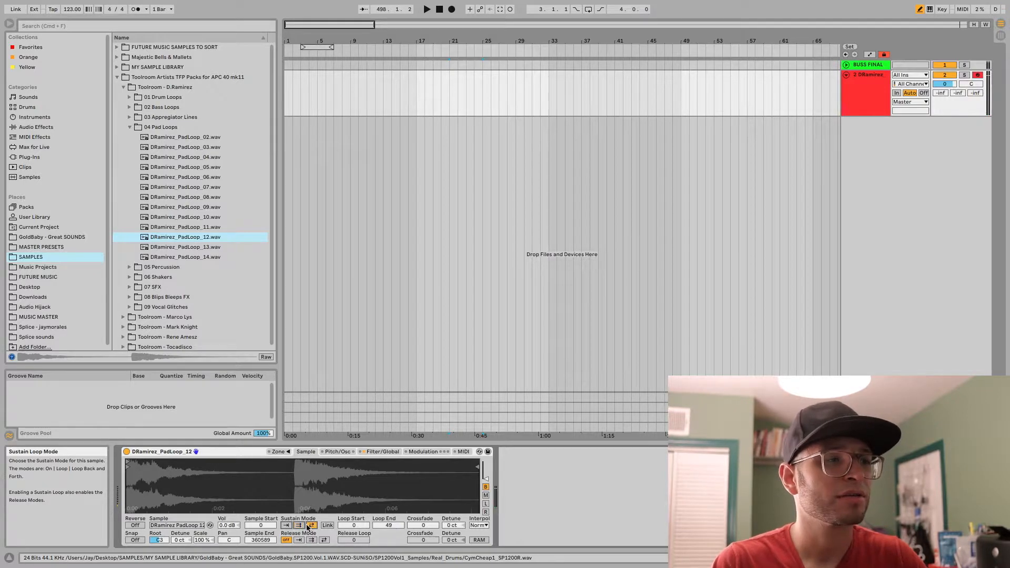
click(285, 526)
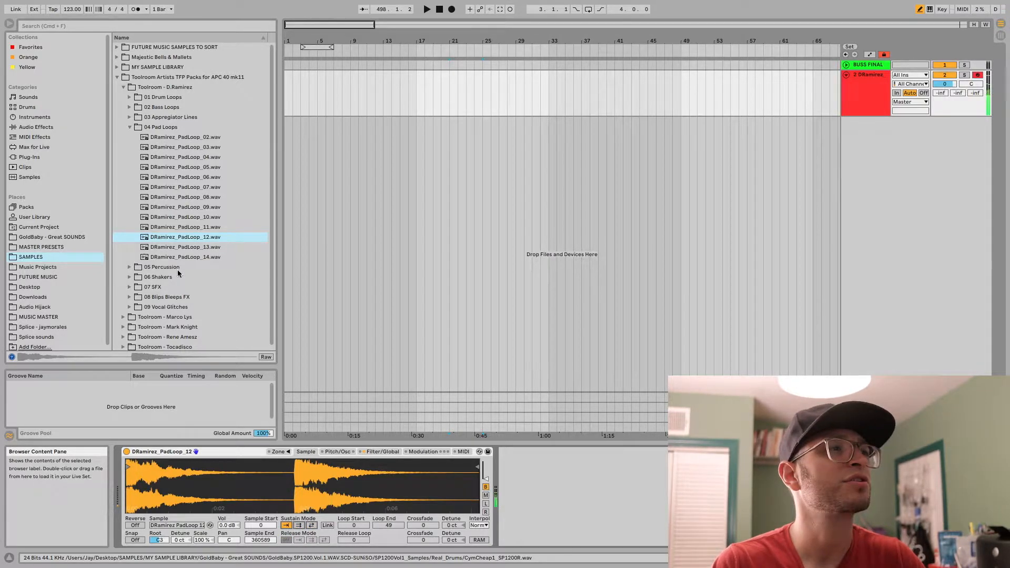
Audition DRamirez_PadLoop_12 and load DRamirez_PadLoop_11 into the Sampler in its place.
click(180, 240)
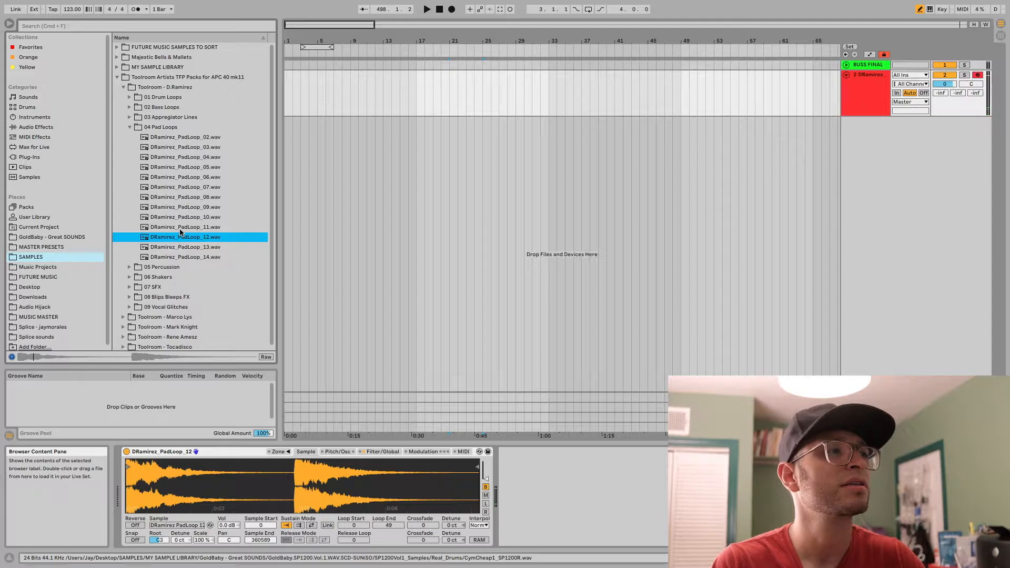
click(180, 231)
drag(181, 243, 223, 486)
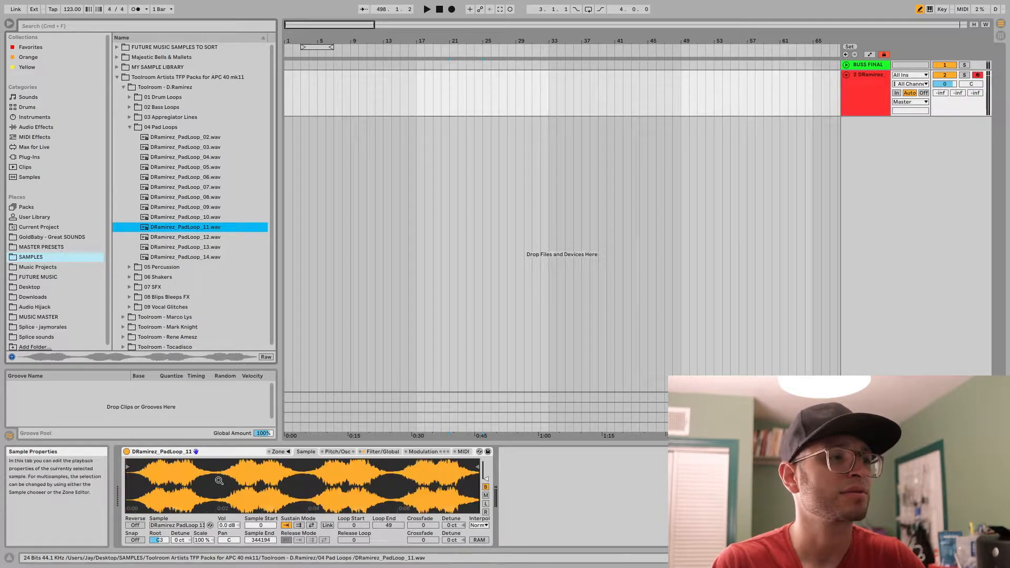
Try the sustain loop modes and the release mode on PadLoop_11, and return to playback without a sustain loop.
click(298, 525)
click(287, 525)
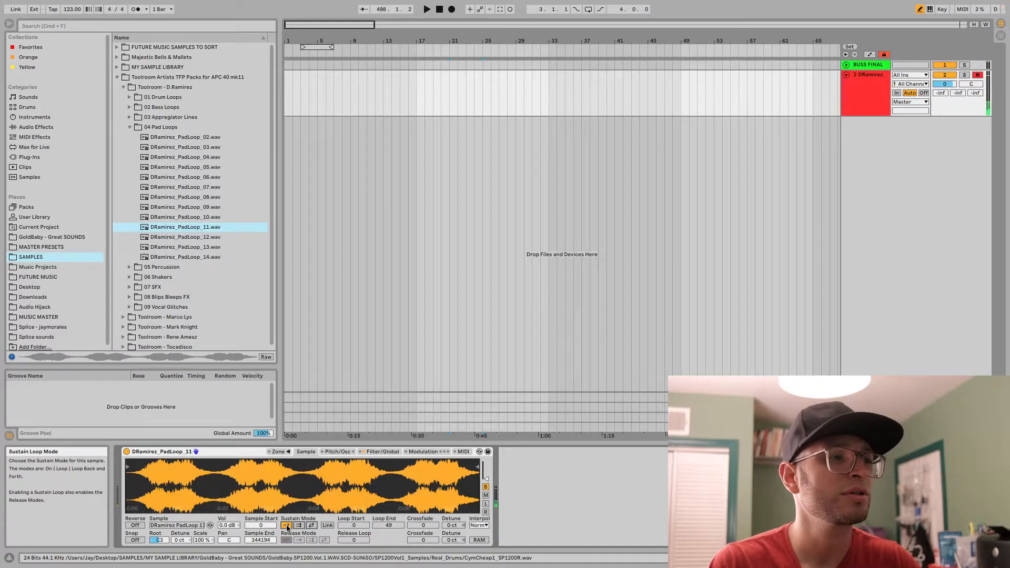
click(298, 525)
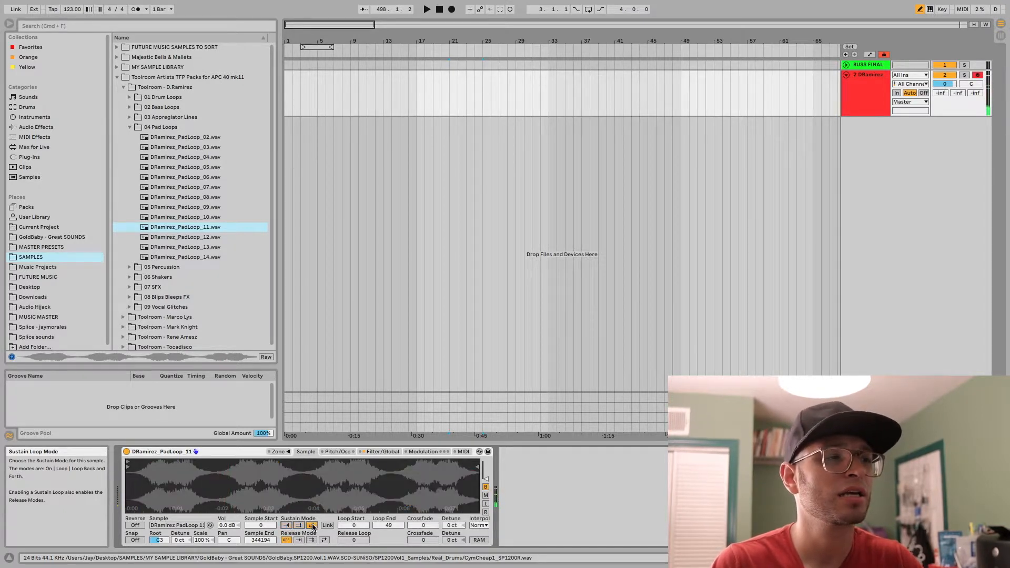
click(287, 526)
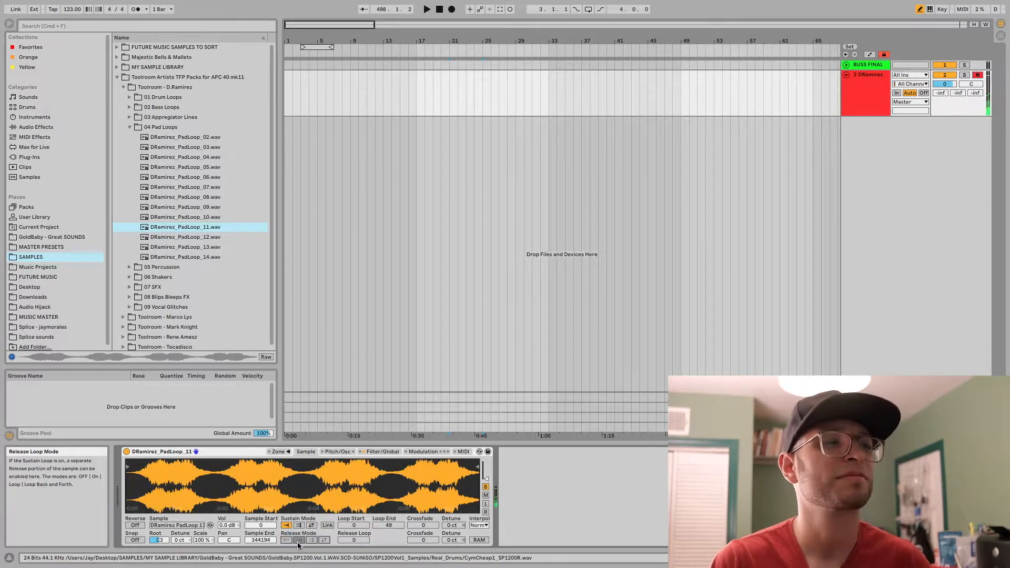
click(298, 526)
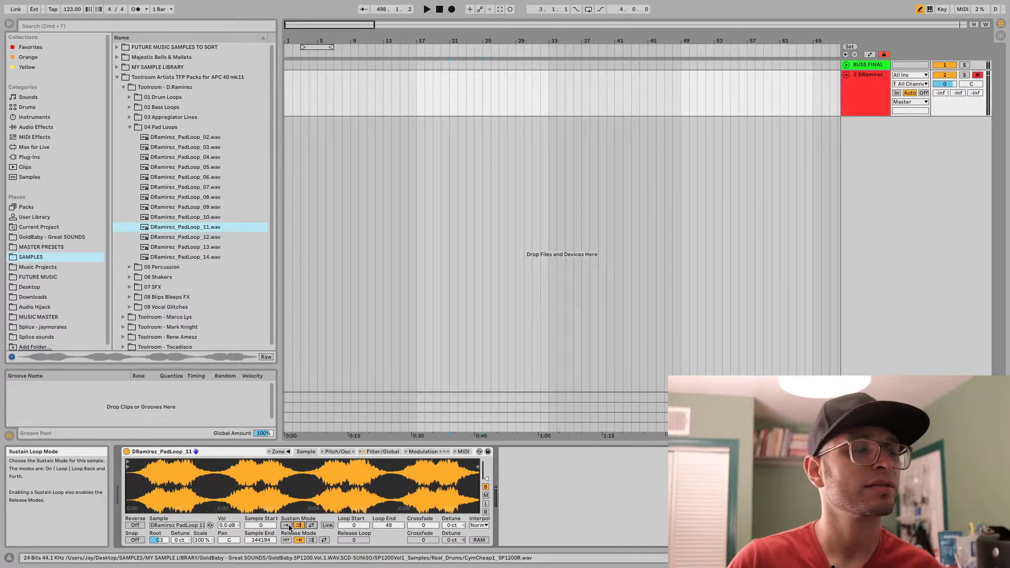
click(286, 525)
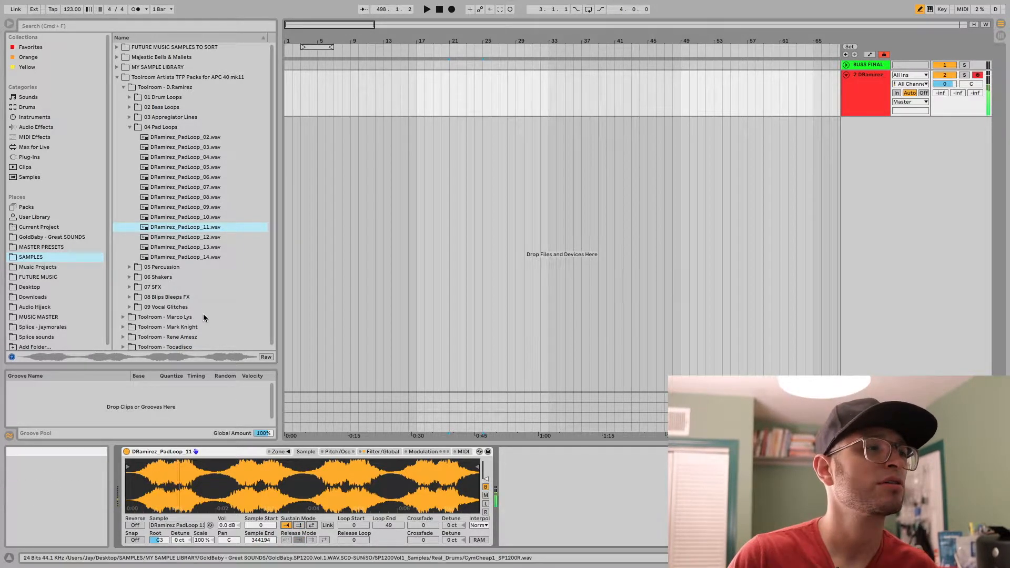
Enable the forward sustain loop on PadLoop_11 and set its range from 35794 to 76189.
click(299, 525)
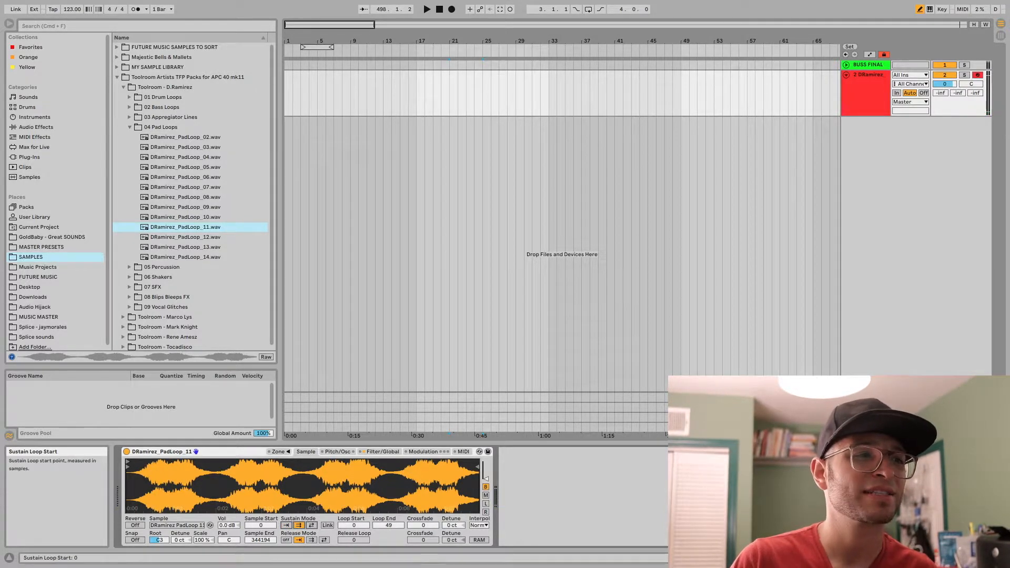
drag(387, 525, 387, 497)
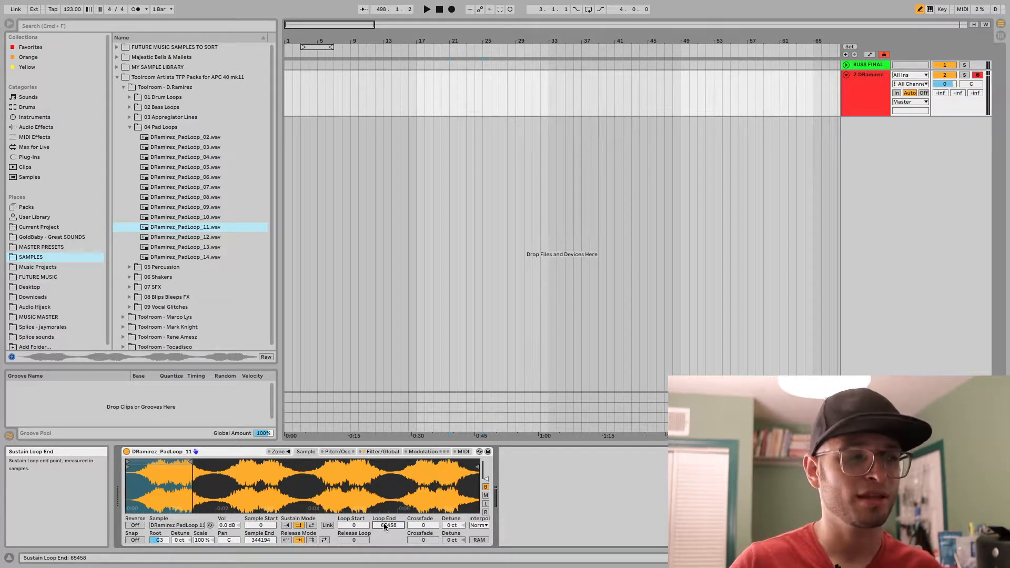
drag(388, 525, 354, 479)
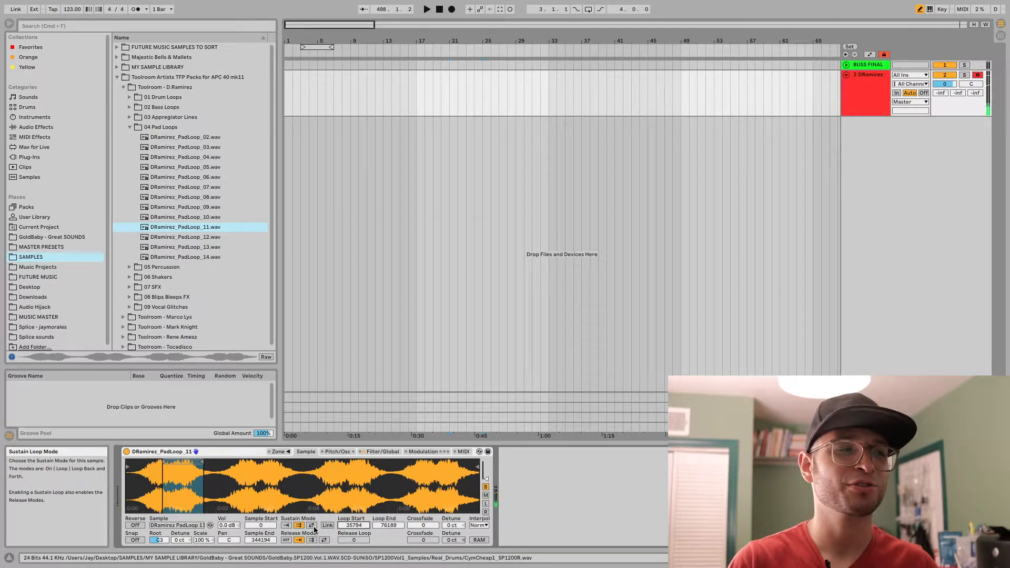
Try back-and-forth sustain looping and linking the sample start to the loop start, and restore forward looping with Link off.
click(314, 527)
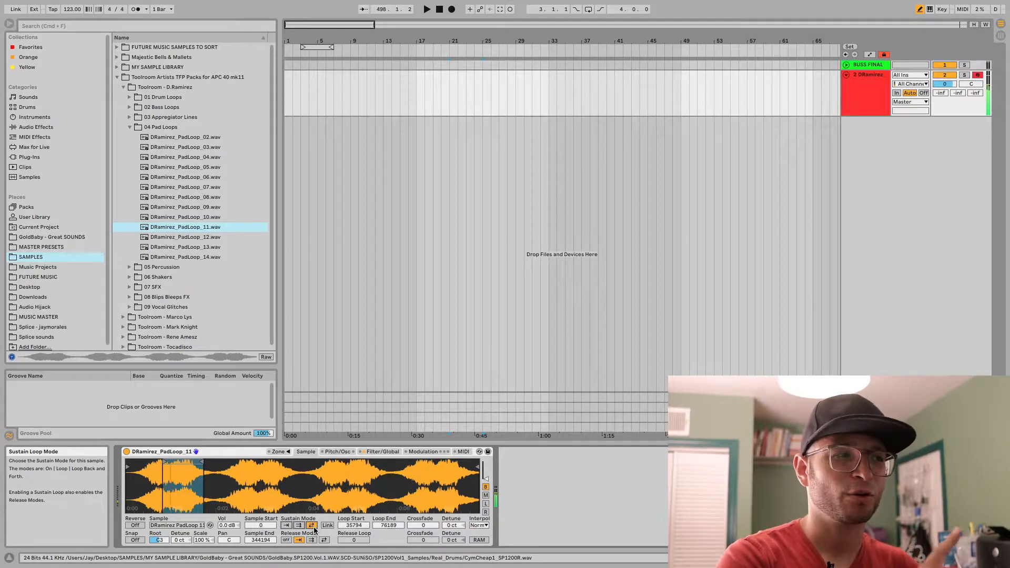
click(299, 526)
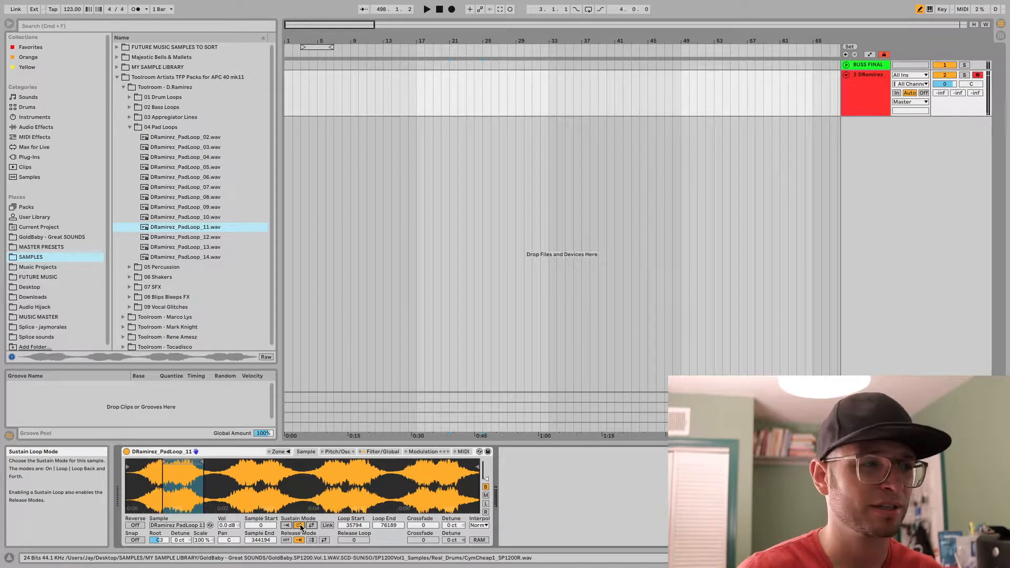
click(327, 525)
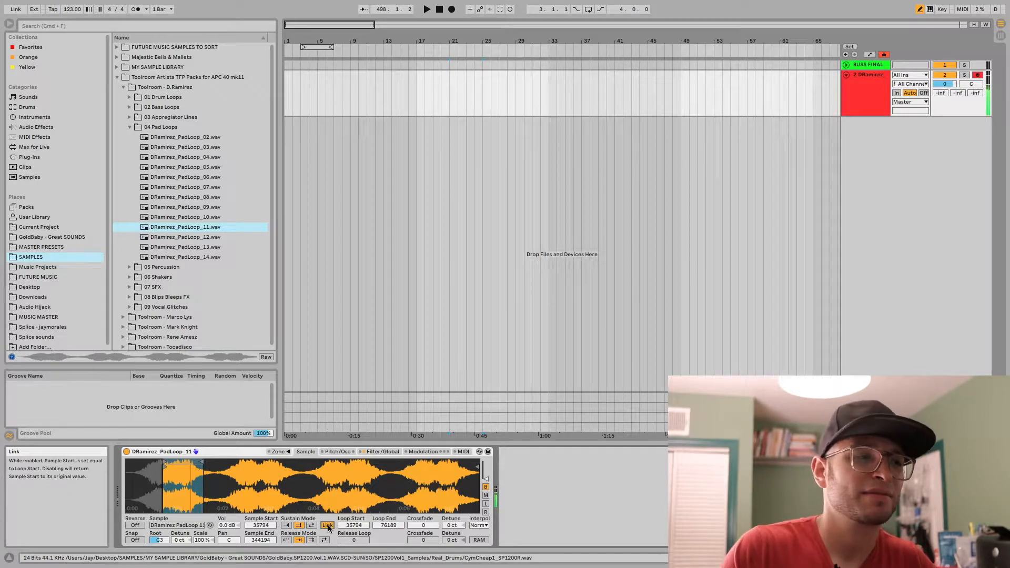
click(327, 526)
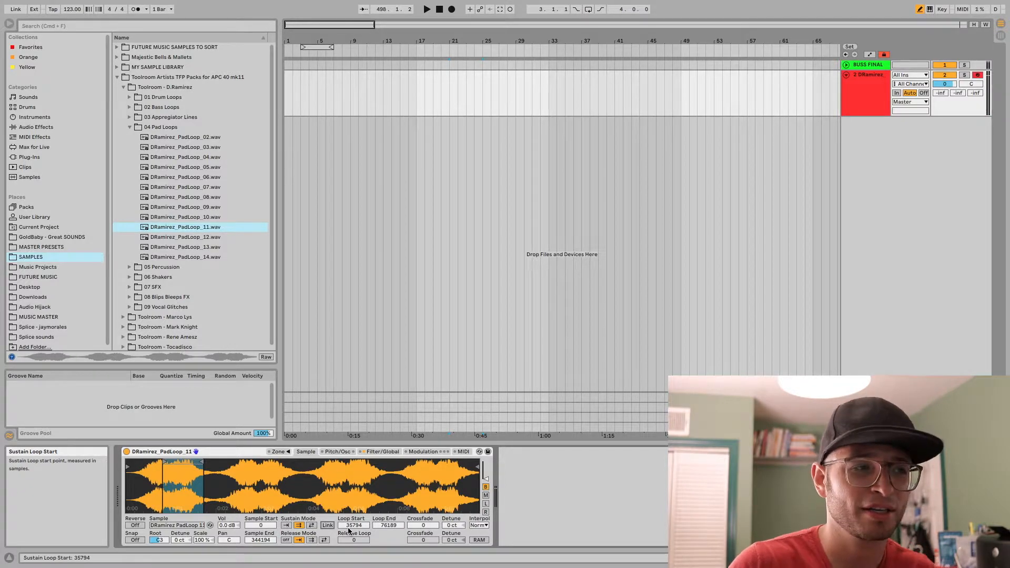
click(328, 526)
click(328, 525)
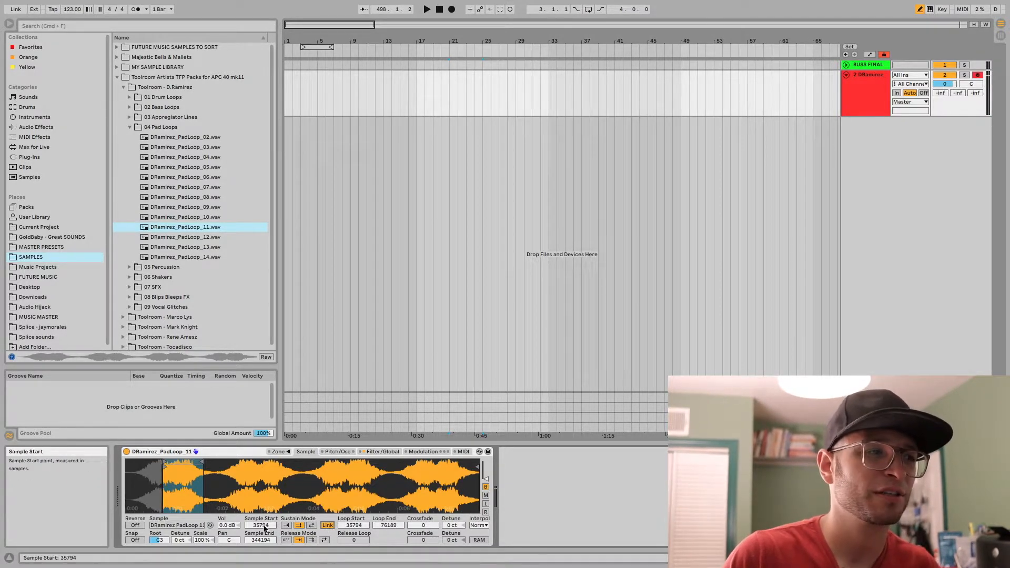
Set the release mode to back-and-forth looping, and shorten the sample end to 102264 with a sustain loop from 80289 to 102264.
click(312, 540)
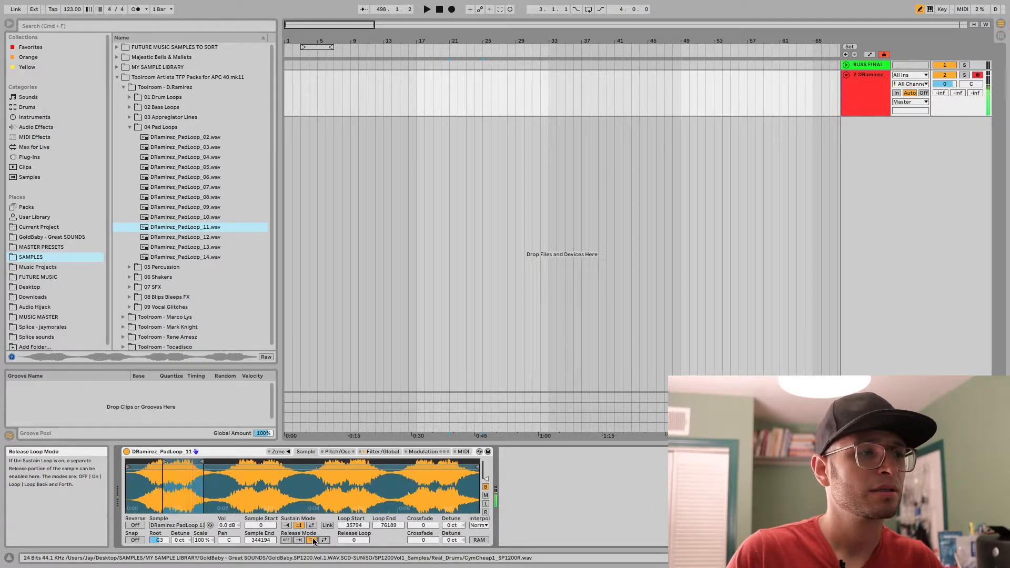
click(324, 540)
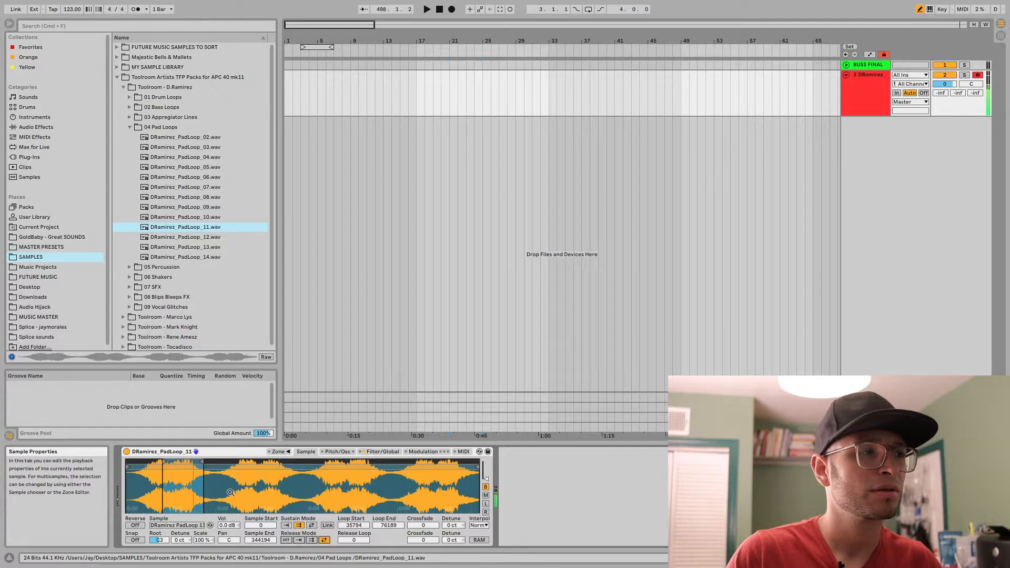
mouse_move(264, 540)
mouse_down()
mouse_move(264, 564)
mouse_move(264, 553)
mouse_up()
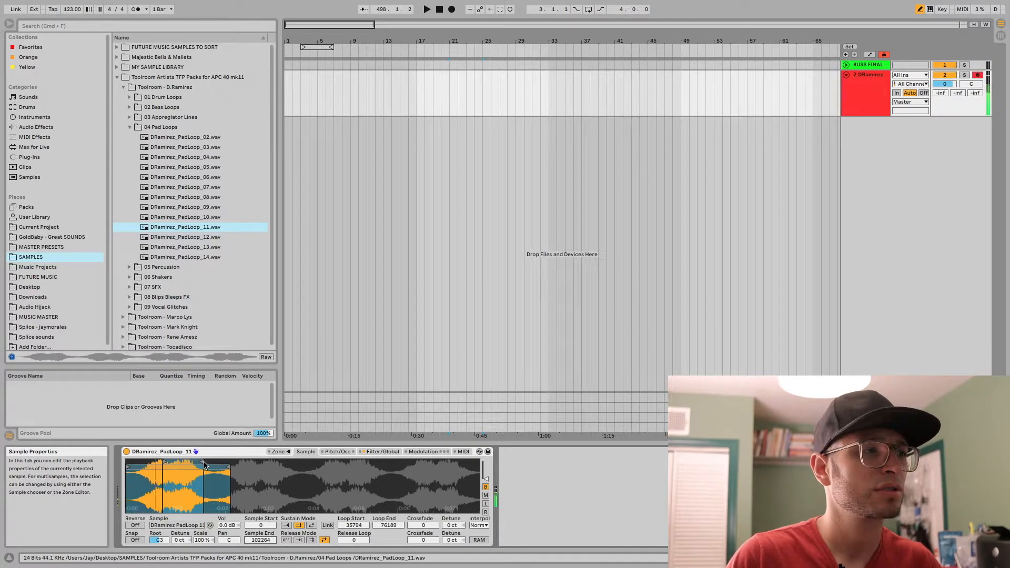
drag(205, 465, 232, 462)
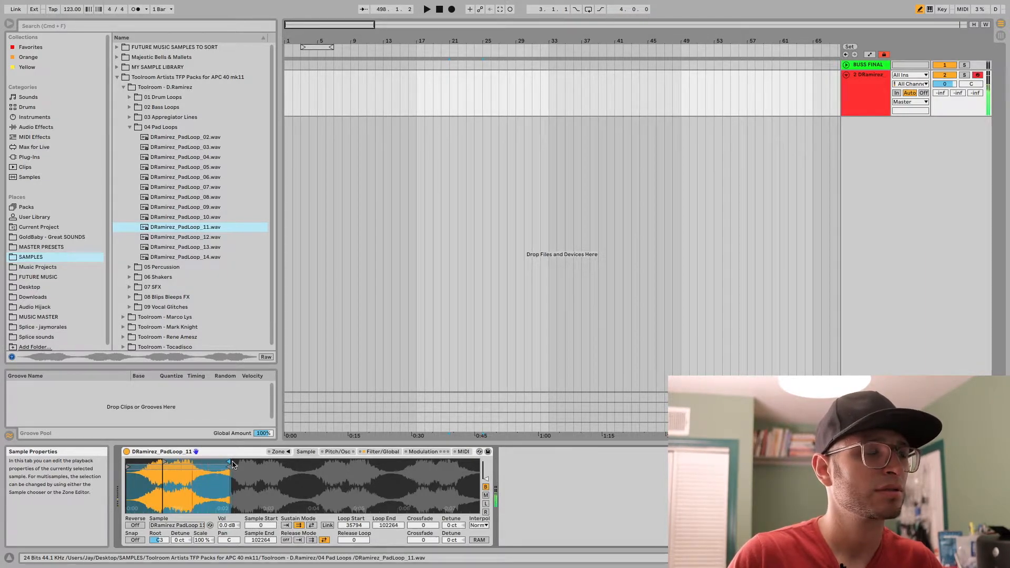
drag(163, 463, 211, 464)
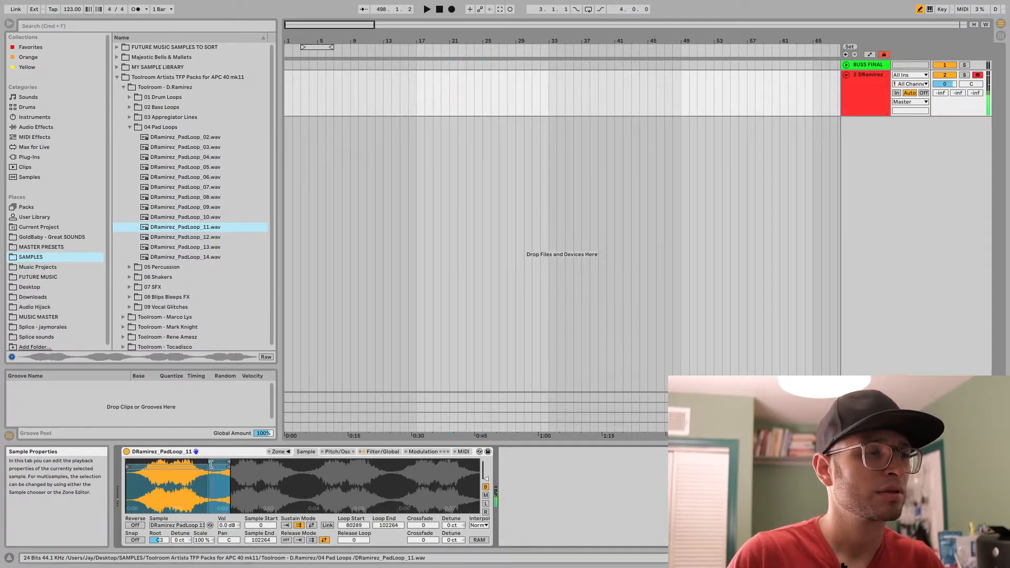
Compare the On, Loop and back-and-forth release modes, ending on back-and-forth.
click(311, 540)
click(298, 541)
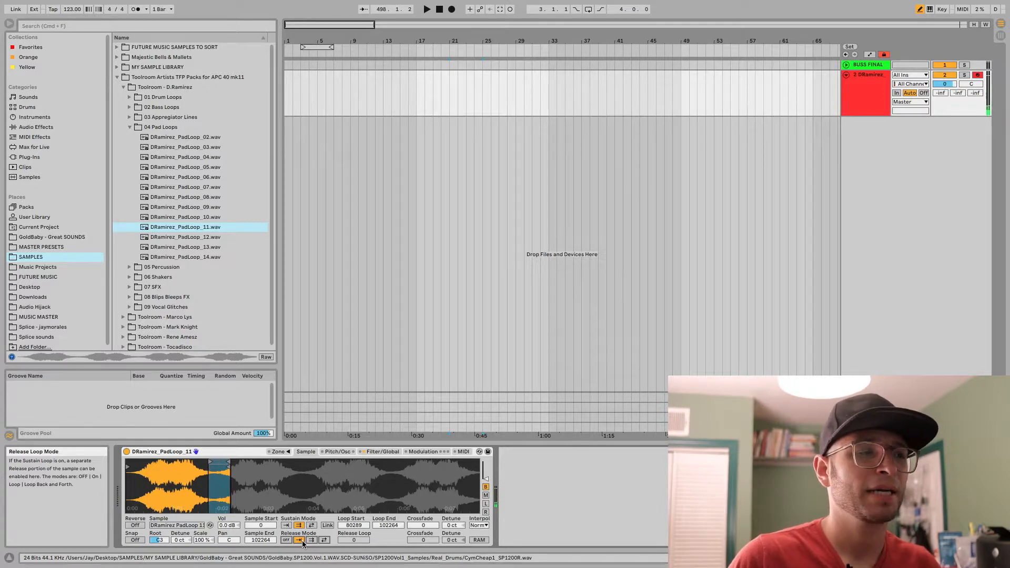
click(311, 540)
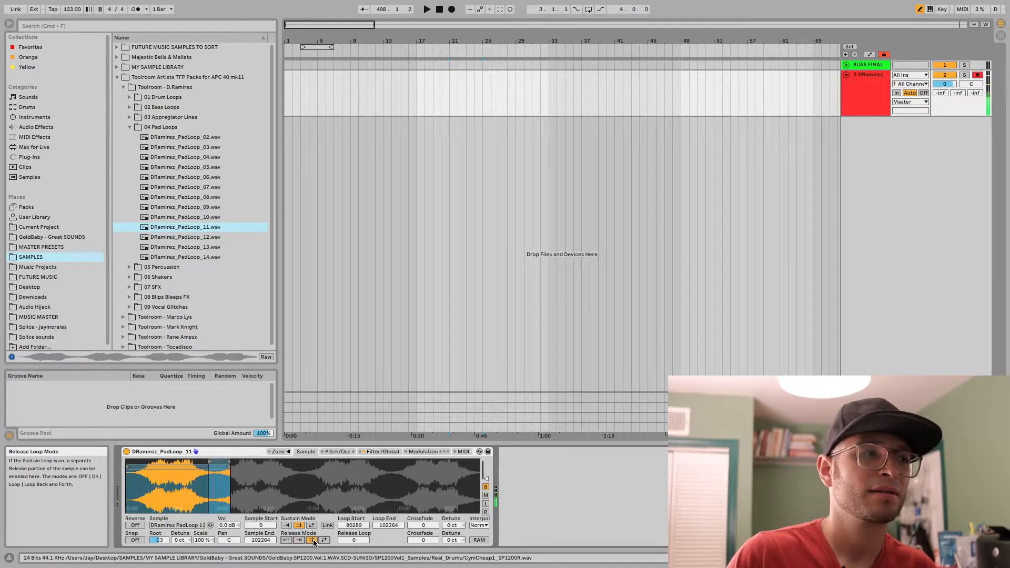
click(299, 540)
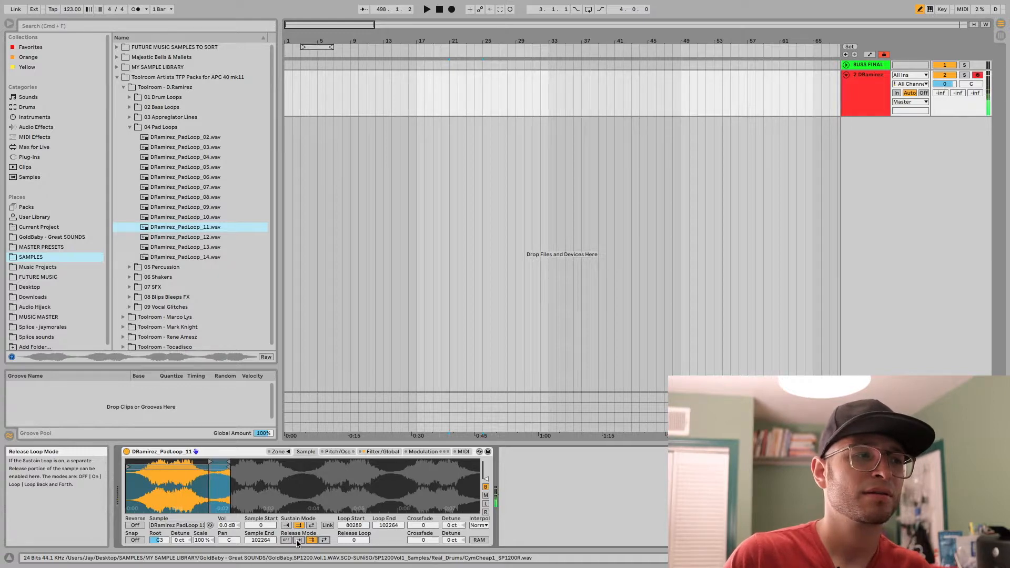
click(311, 540)
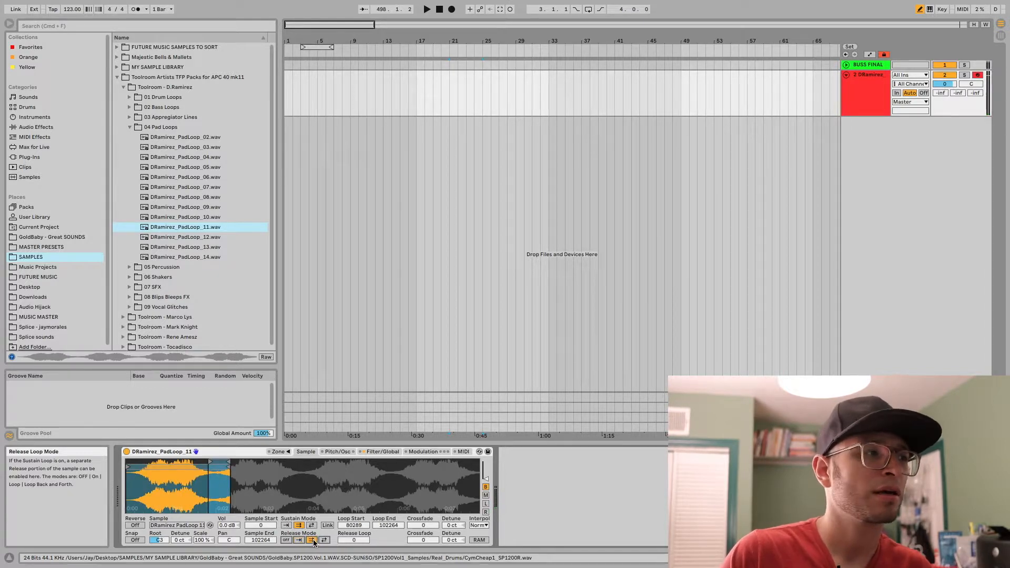
click(324, 540)
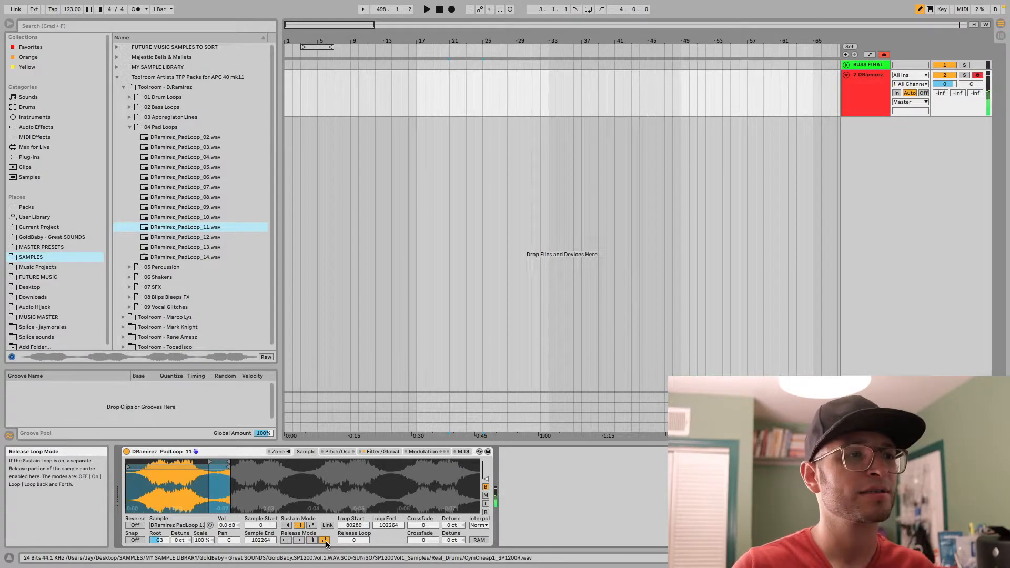
Set the release loop start to 93564, and the sustain loop's start and crossfade both to 50598.
drag(353, 540, 358, 525)
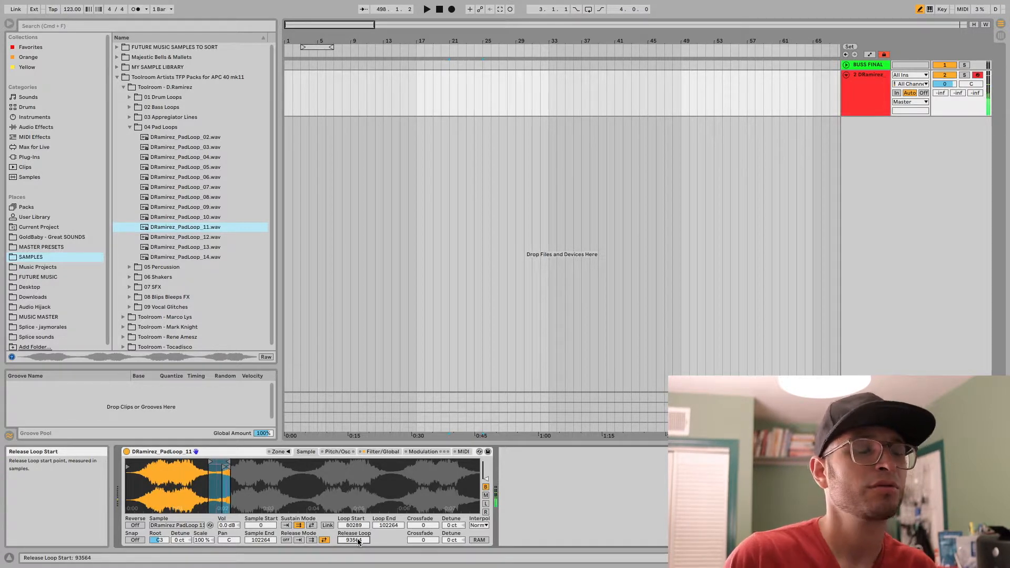
mouse_move(350, 525)
mouse_down()
mouse_move(351, 516)
mouse_move(351, 558)
mouse_move(351, 539)
mouse_move(388, 542)
mouse_move(426, 525)
mouse_move(426, 513)
mouse_move(397, 510)
mouse_move(421, 523)
mouse_move(421, 495)
mouse_up()
click(388, 525)
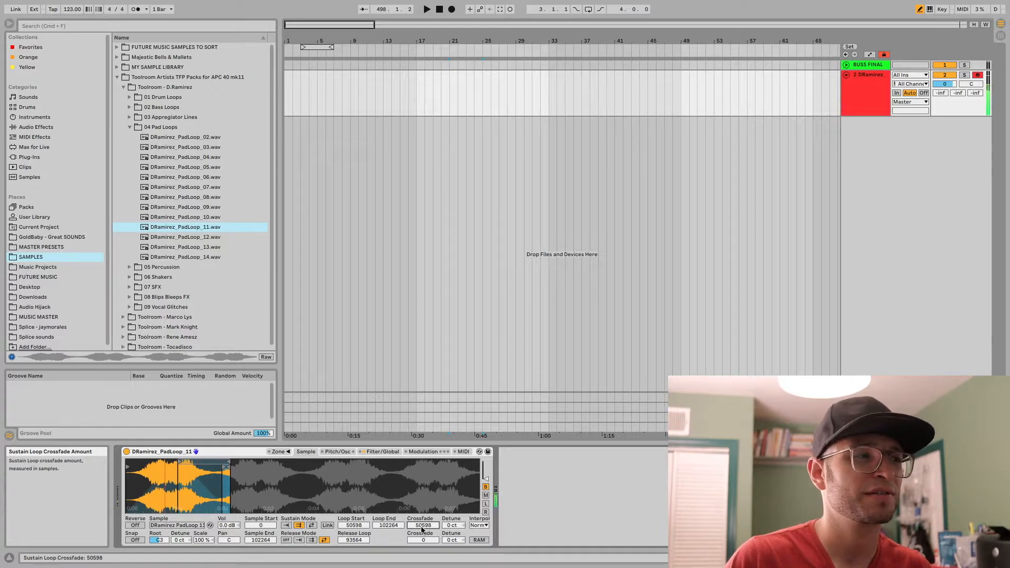
Set the sustain loop crossfade to 43965, and try the sustain loop detune before returning it to 0 ct.
mouse_move(423, 525)
mouse_down()
mouse_move(423, 541)
mouse_move(423, 518)
mouse_move(434, 525)
mouse_up()
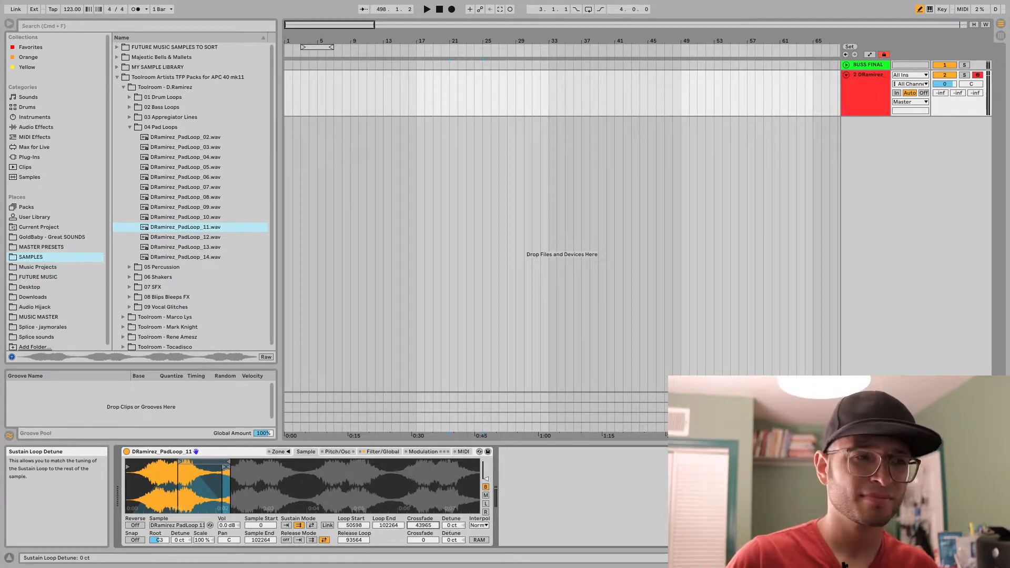
mouse_move(448, 525)
mouse_down()
mouse_move(448, 546)
mouse_move(448, 526)
mouse_up()
double_click(448, 525)
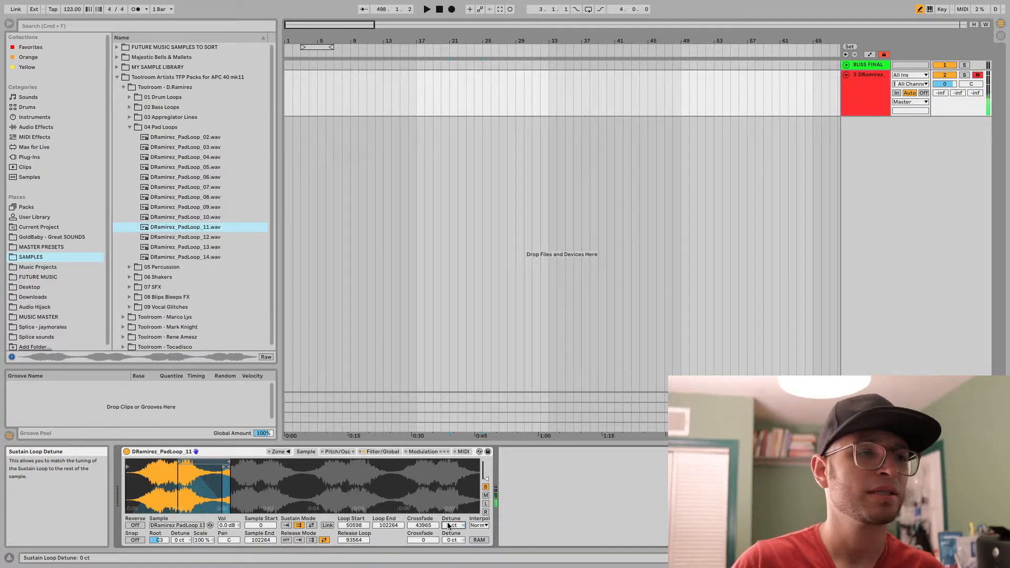
Examine the interpolation quality options and the sample's Scale setting, leaving both at their current values.
click(479, 525)
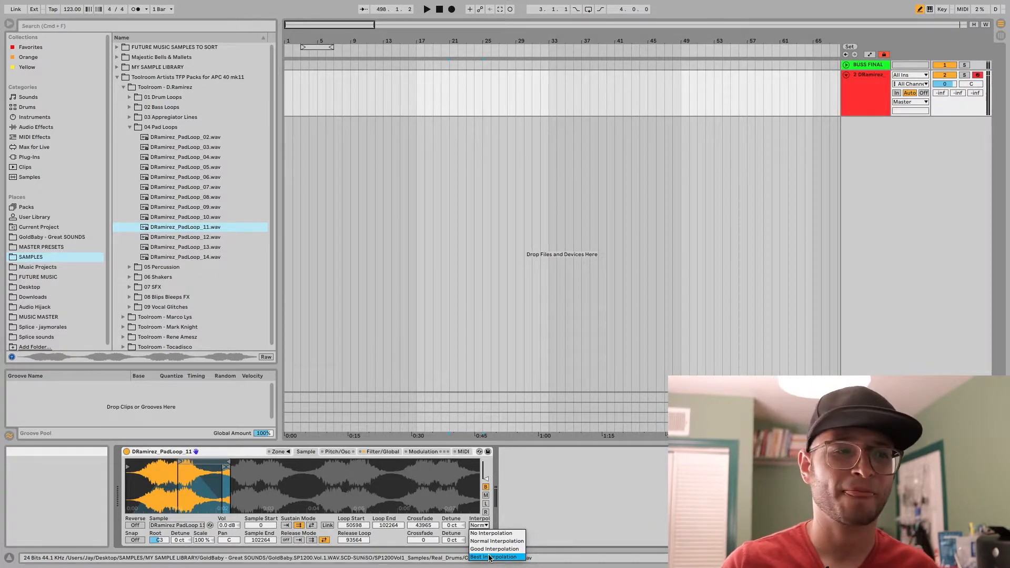
click(485, 527)
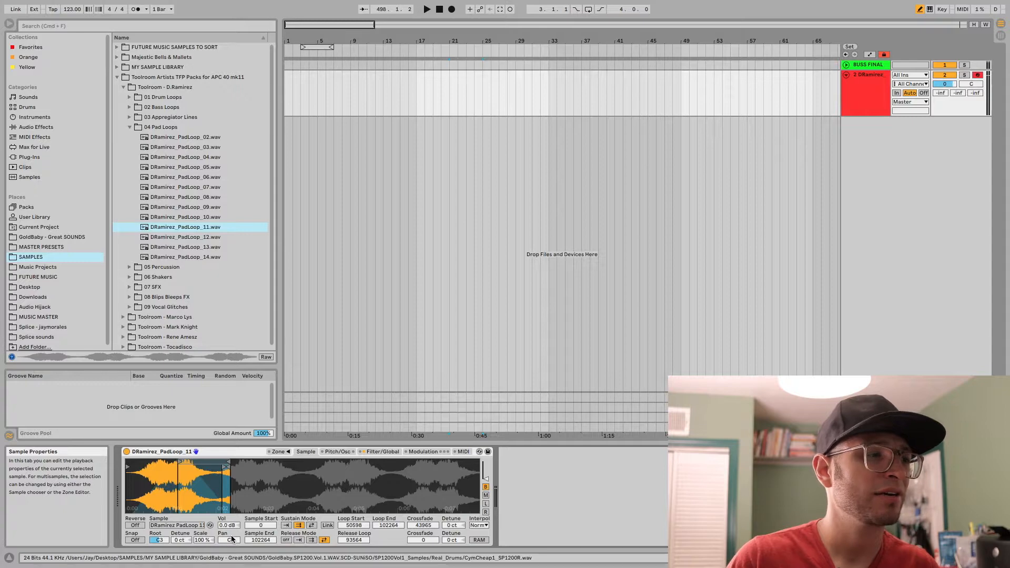
drag(200, 539, 200, 494)
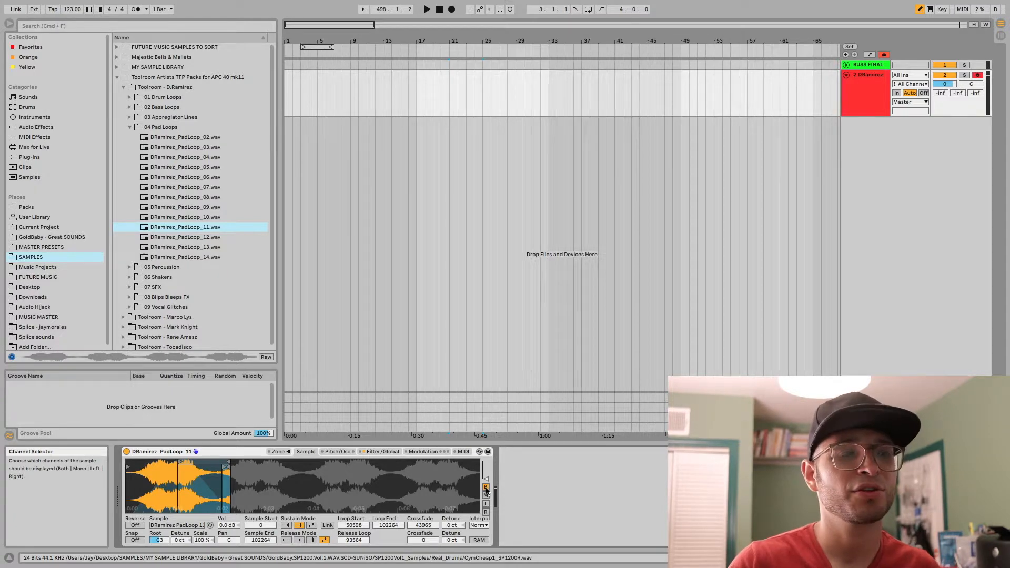
View the sample waveform as mono, left channel and right channel, and return the display to both channels.
click(486, 496)
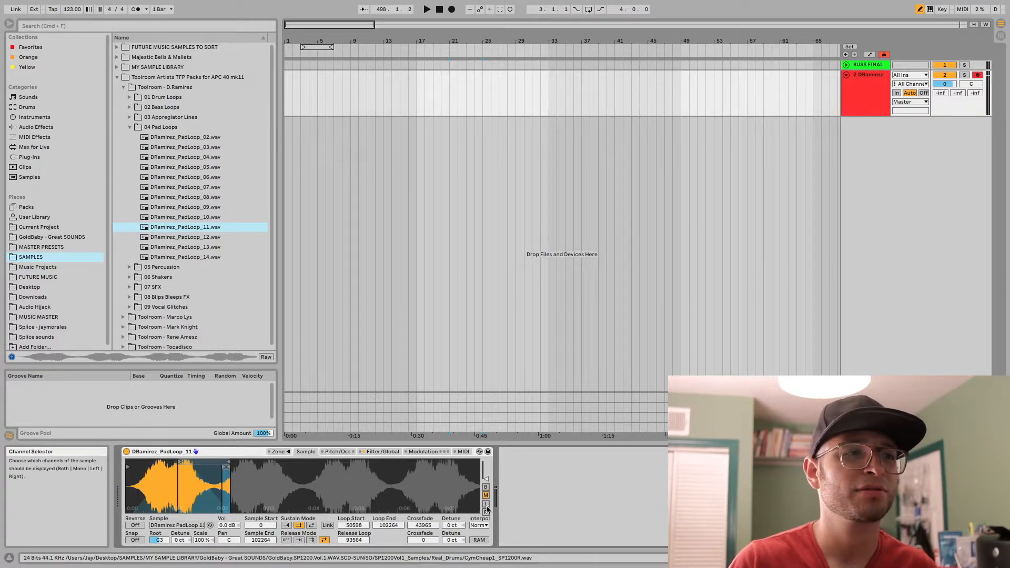
click(486, 504)
click(486, 512)
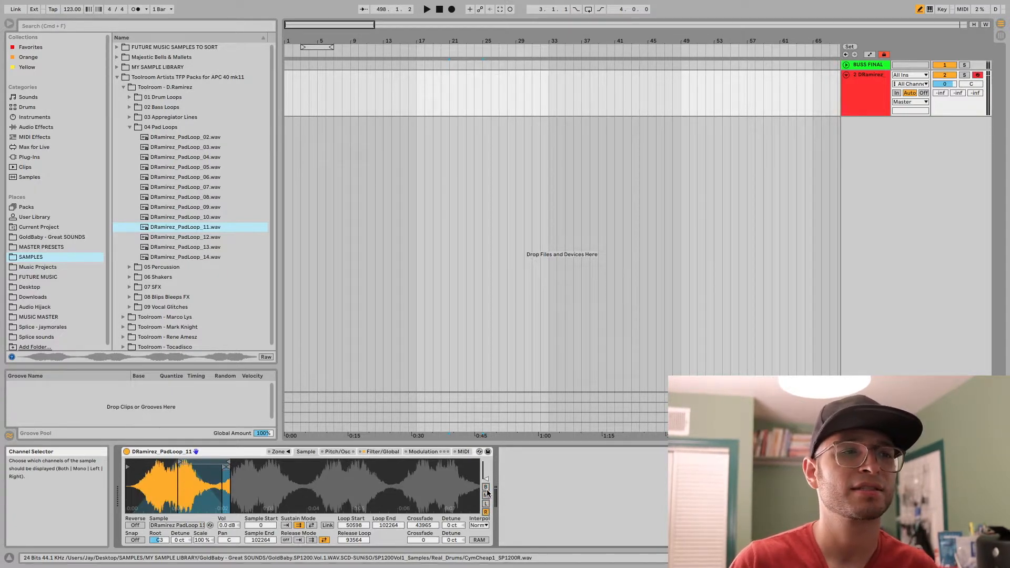
click(486, 487)
drag(487, 479, 486, 479)
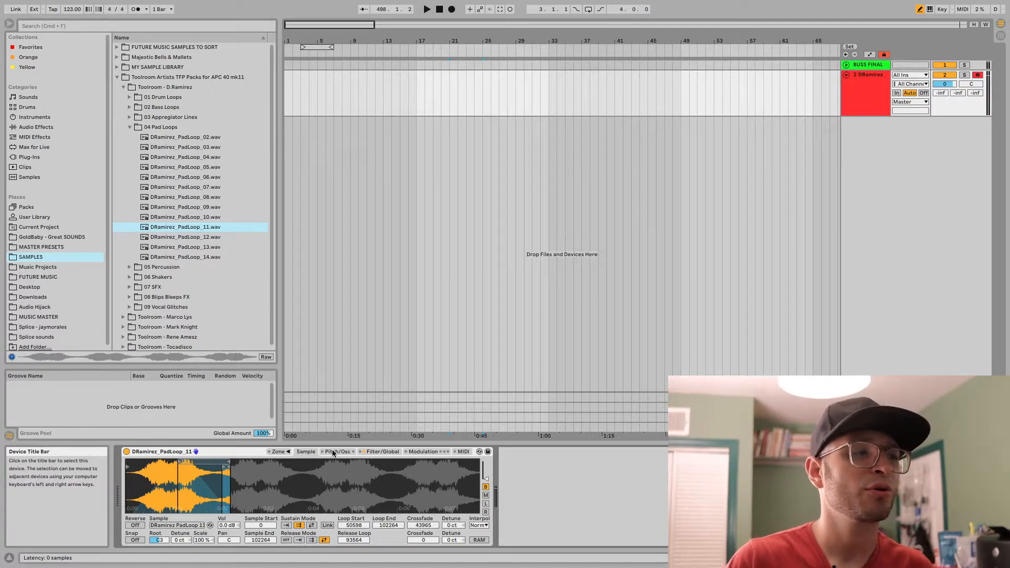
Turn off sustain looping and extend the sample end close to the end of the waveform.
click(285, 525)
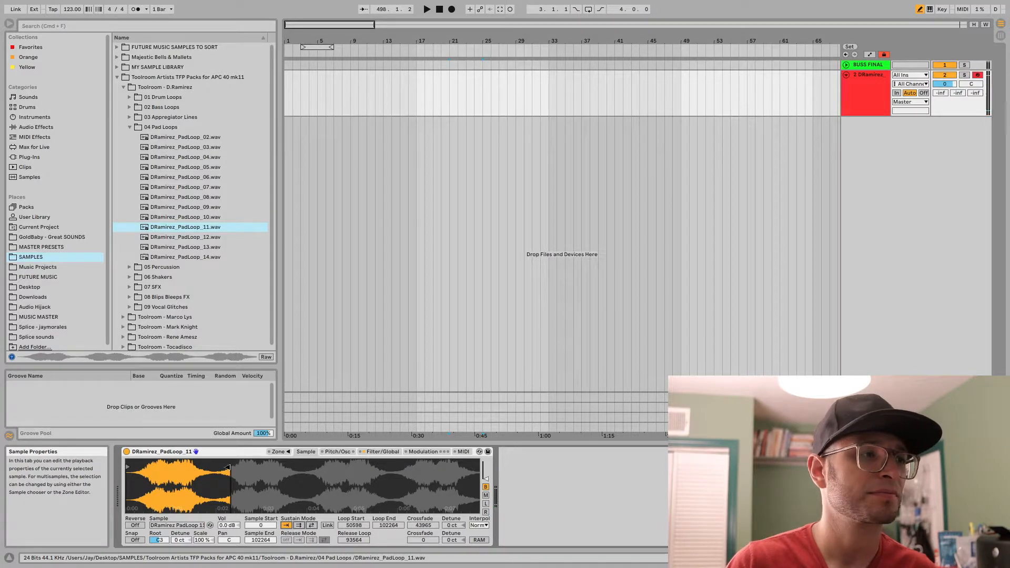
drag(230, 467, 436, 466)
Turn on the modulation oscillator in the pitch and oscillator section, and try AM before returning to FM mode.
click(332, 454)
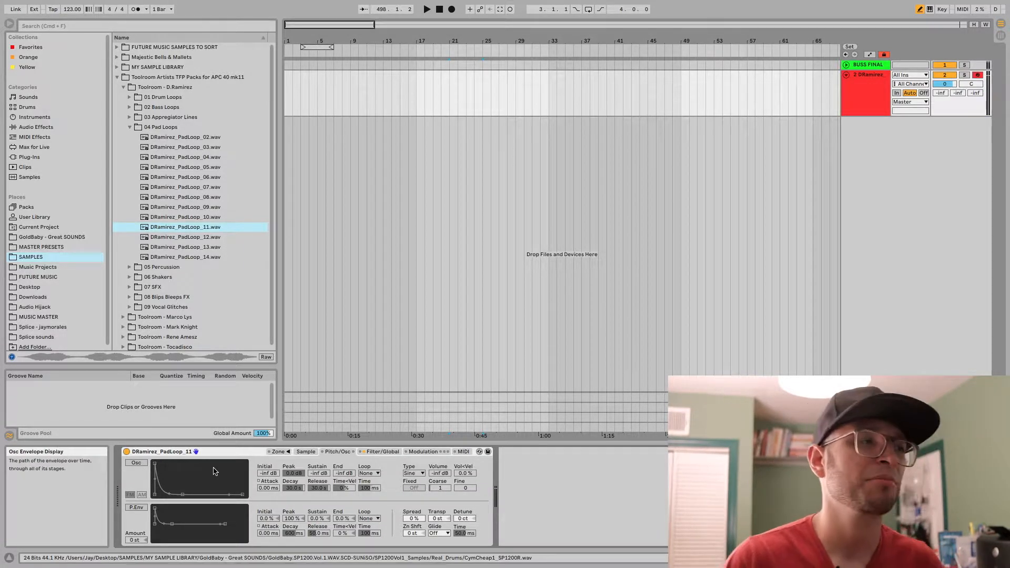
click(139, 462)
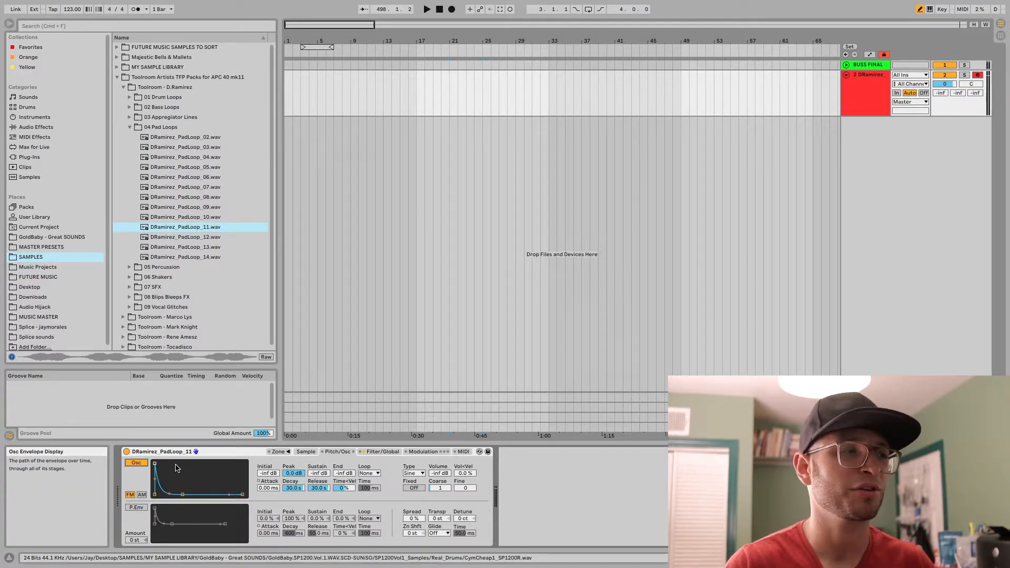
click(142, 495)
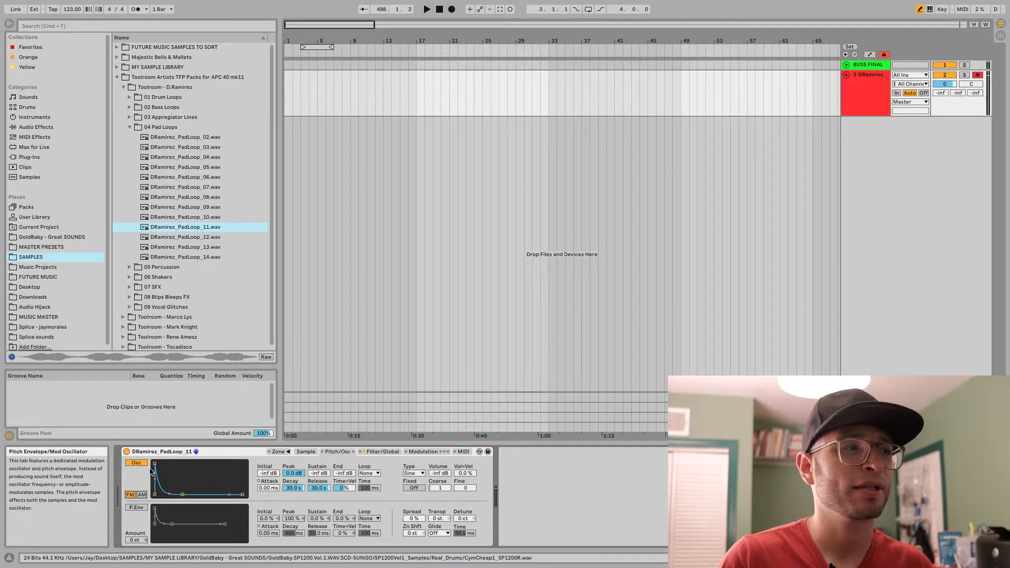
Shape the oscillator envelope with a 1.62 ms attack, 12.8 s decay, 47.5 ms release and -69 dB end level.
mouse_move(155, 463)
mouse_down()
mouse_move(184, 464)
mouse_move(155, 463)
mouse_move(155, 492)
mouse_move(155, 477)
mouse_up()
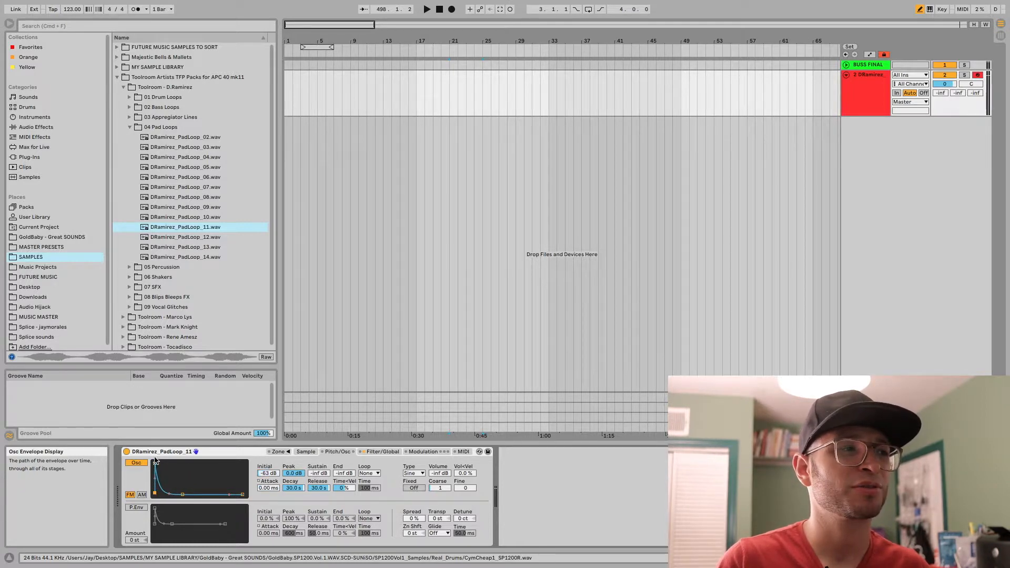
drag(155, 480, 187, 495)
click(230, 495)
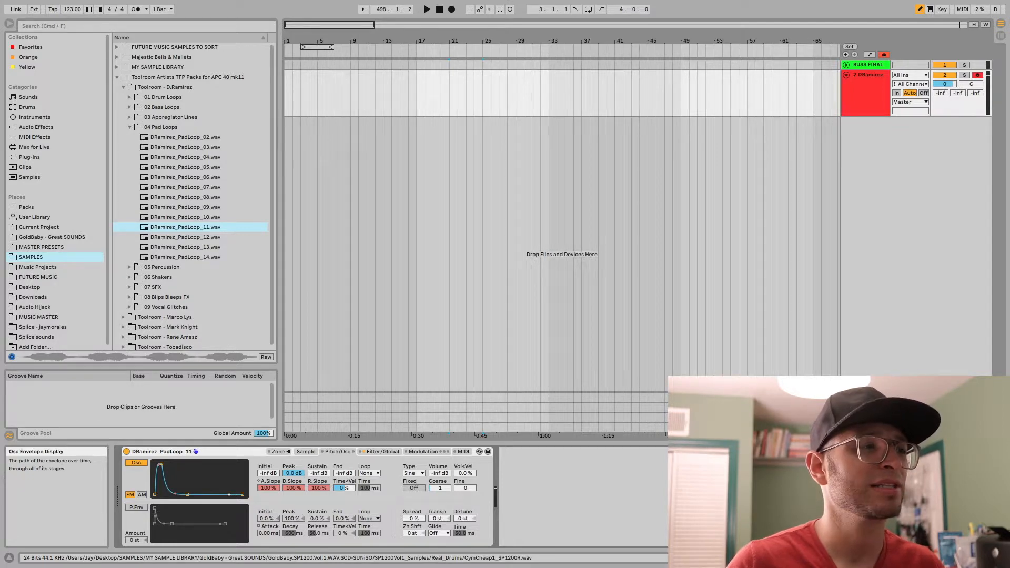
mouse_move(242, 494)
mouse_down()
mouse_move(243, 464)
mouse_move(228, 475)
mouse_move(232, 491)
mouse_move(244, 463)
mouse_move(244, 494)
mouse_move(225, 497)
mouse_up()
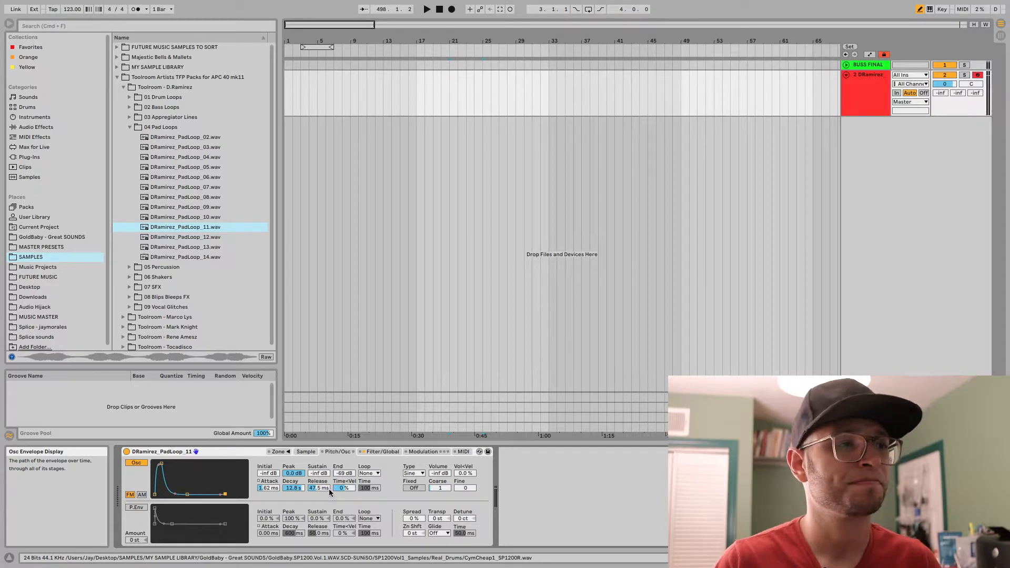
Try the oscillator envelope's Time<Vel amount at 100%, and reset it to 0%.
drag(347, 488, 348, 490)
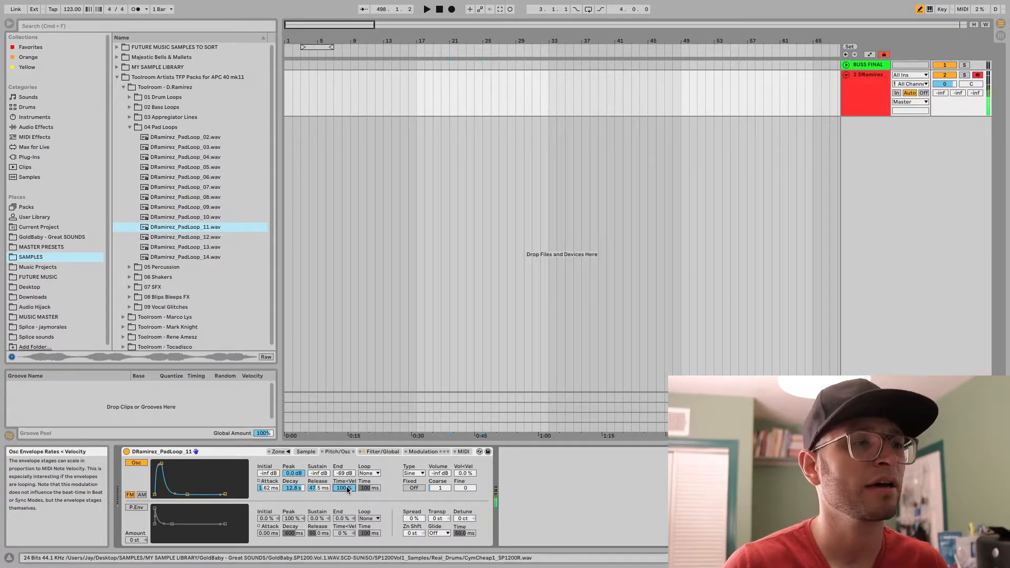
double_click(347, 490)
drag(347, 490, 347, 490)
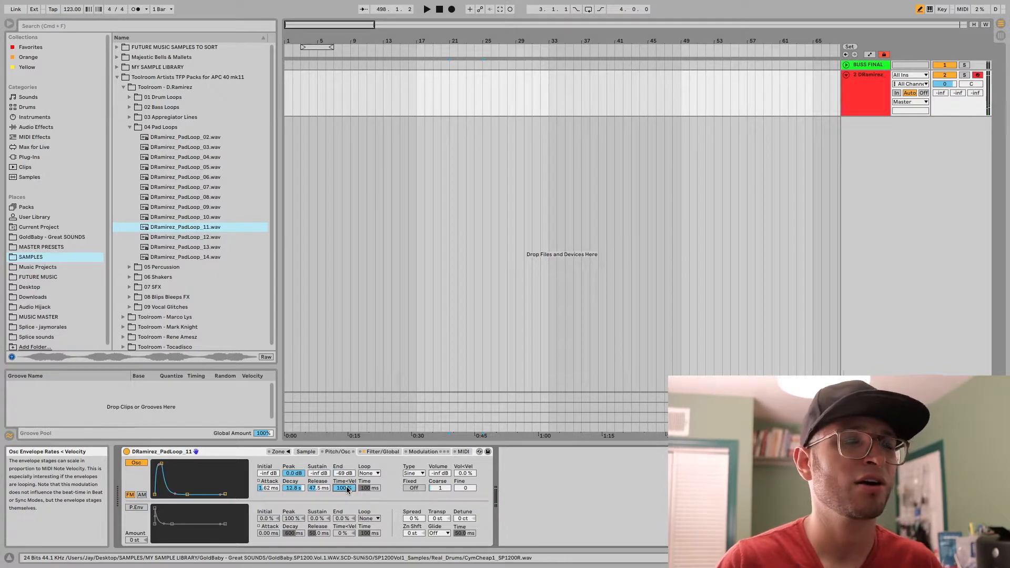
double_click(347, 490)
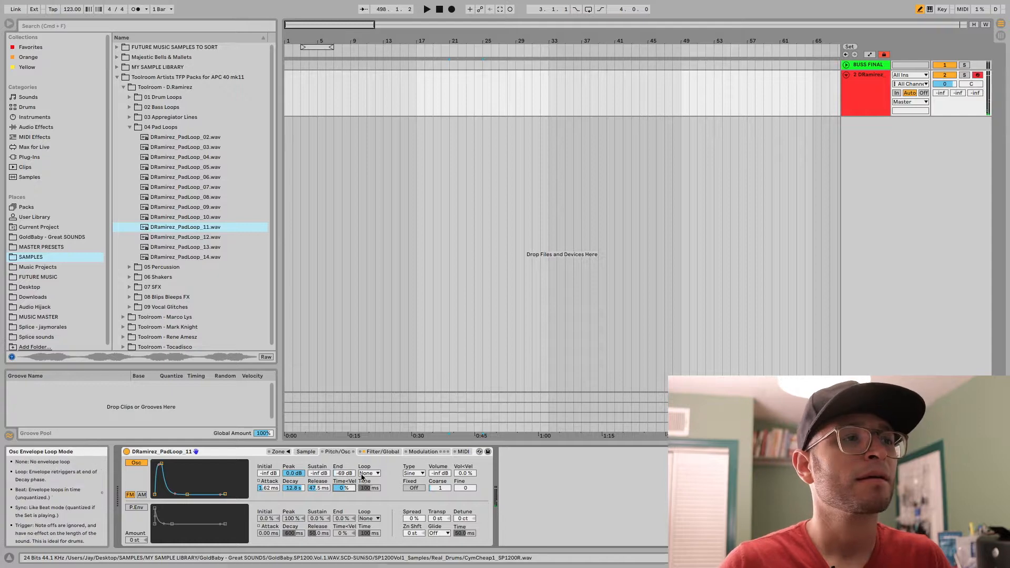
Try the Sync loop mode on the oscillator envelope, and set the mode to Trigger.
click(367, 473)
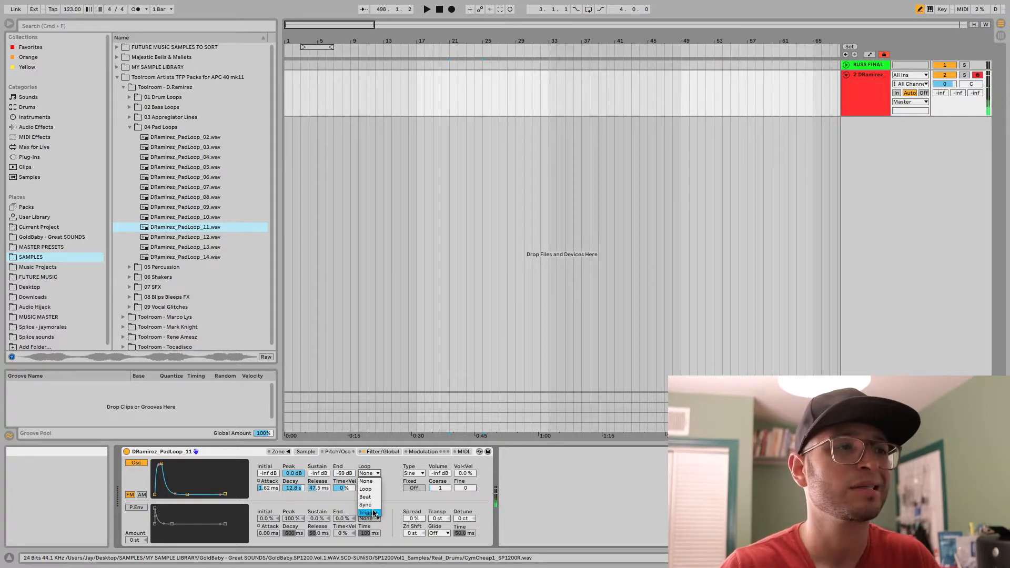
click(366, 504)
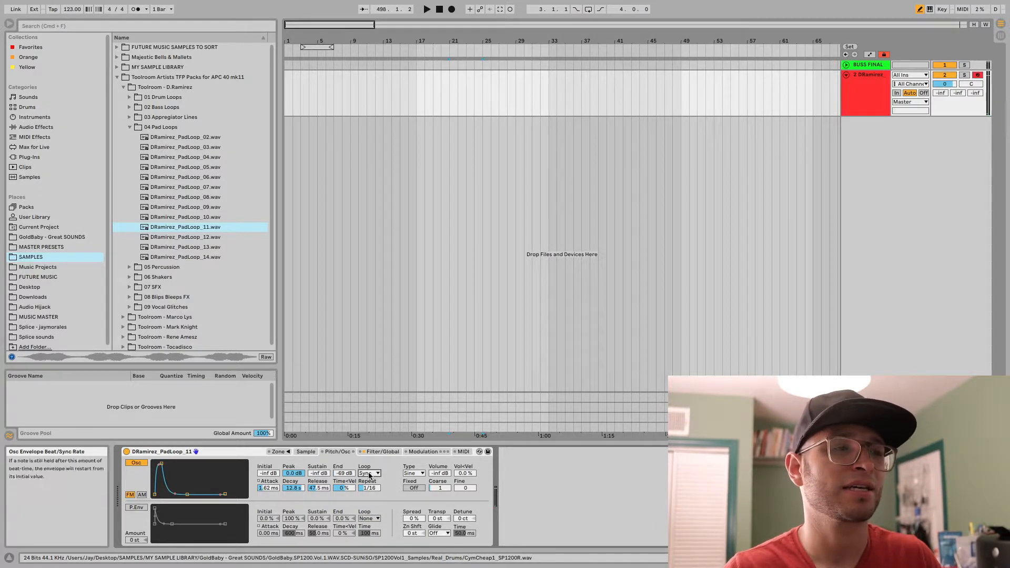
click(370, 473)
click(373, 513)
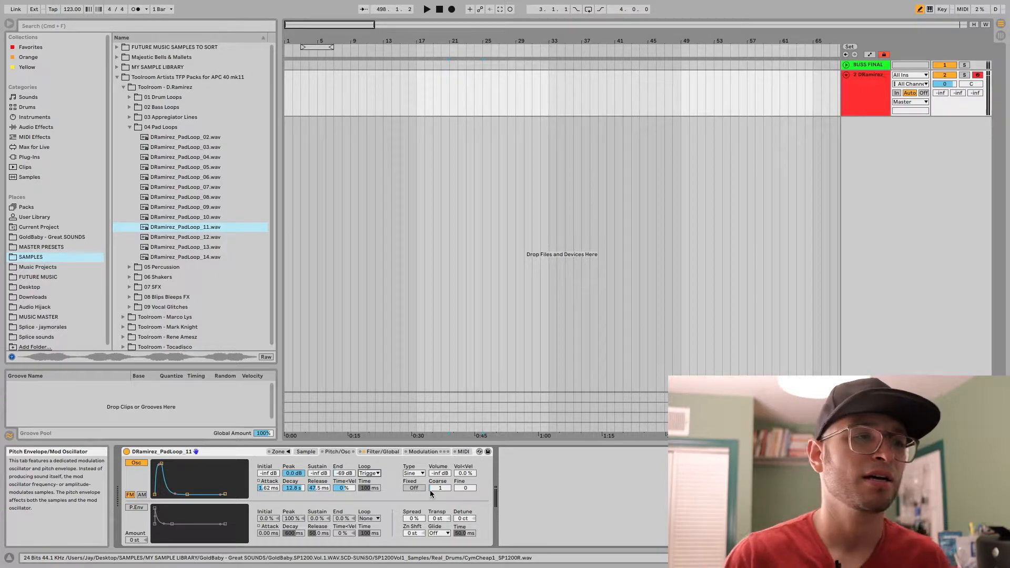
Try the Sine 8 Bit oscillator waveform with the volume at -0.6 dB, and lower it to -26 dB.
click(418, 473)
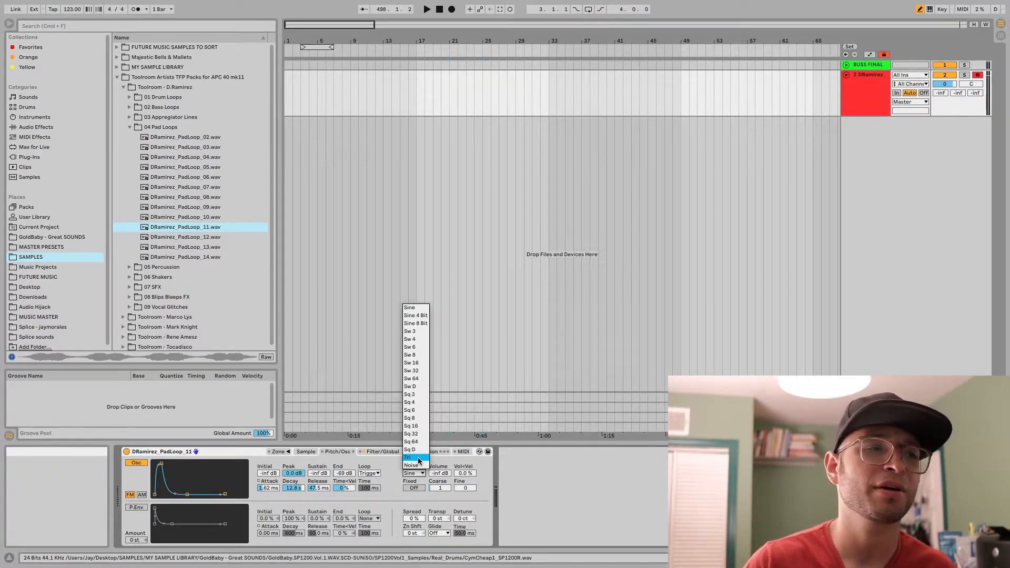
click(418, 324)
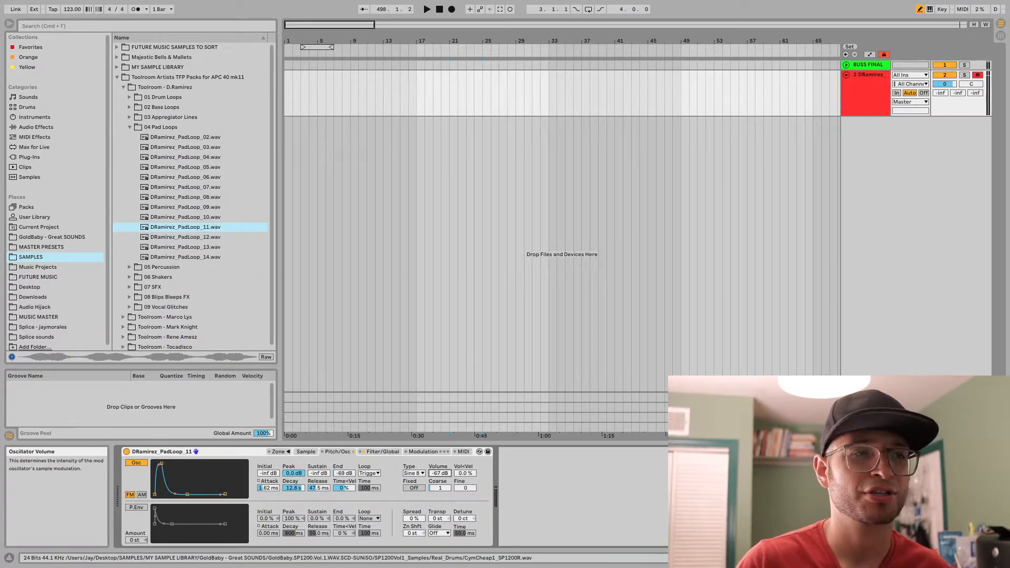
drag(439, 473, 437, 437)
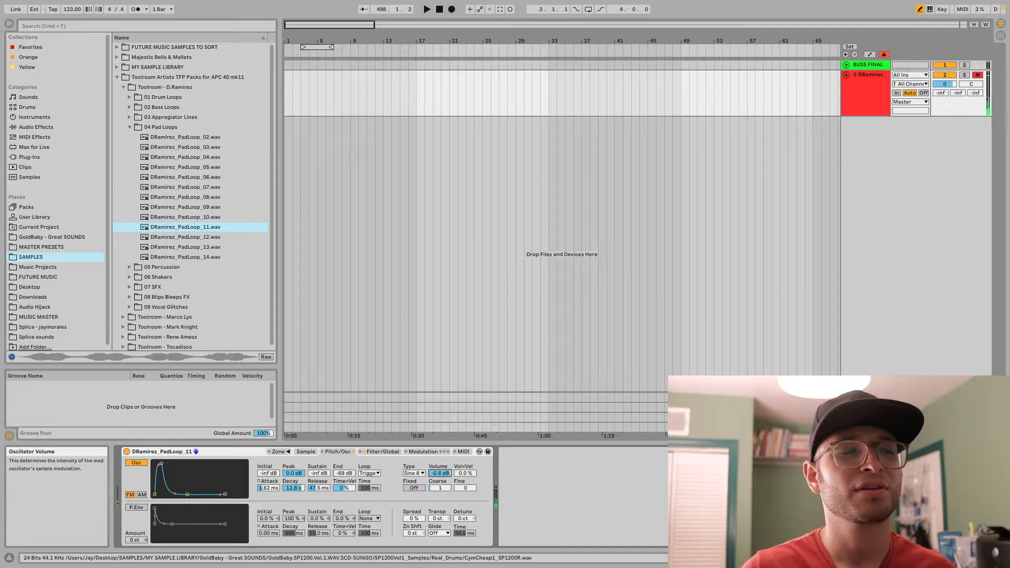
drag(440, 472, 439, 484)
Set the oscillator waveform to Sq 3, and sweep its volume before lowering it to -inf dB.
click(421, 473)
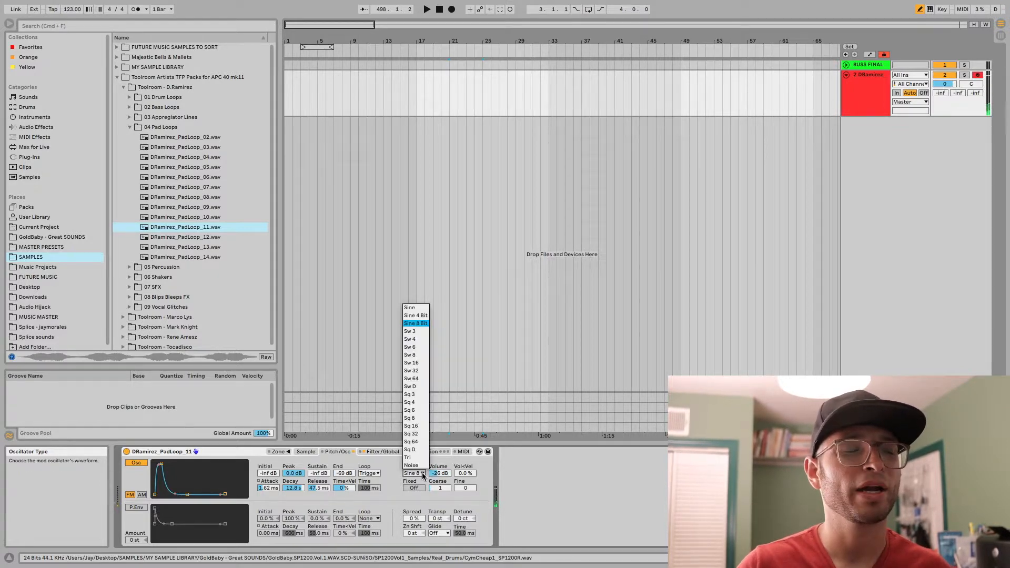
click(410, 394)
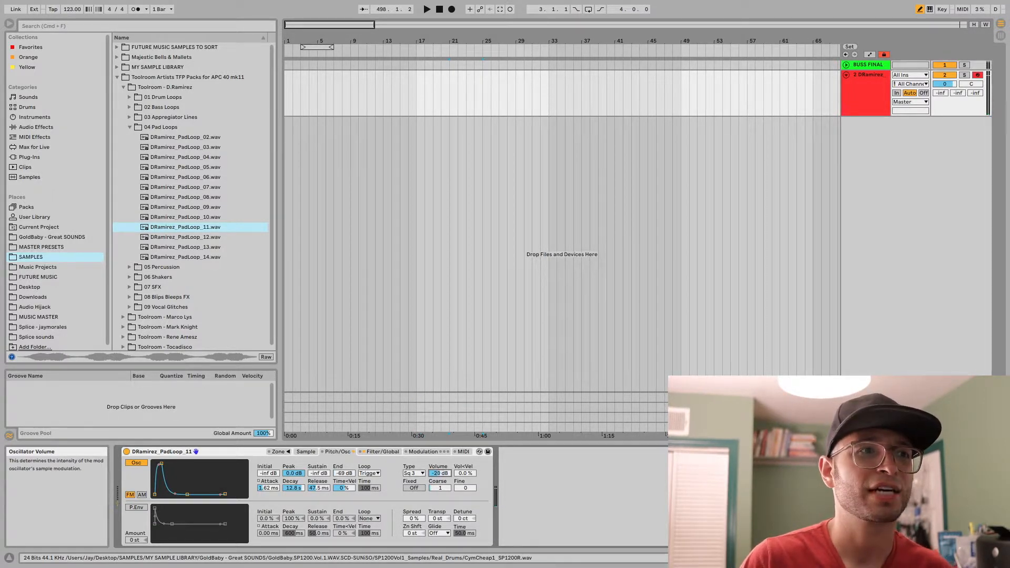
drag(439, 473, 439, 468)
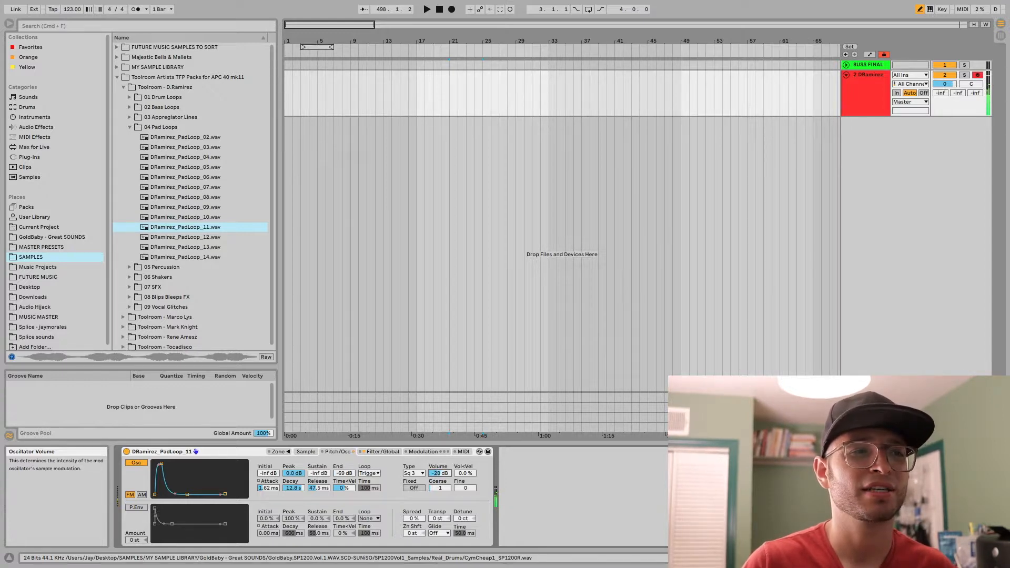
drag(439, 473, 439, 476)
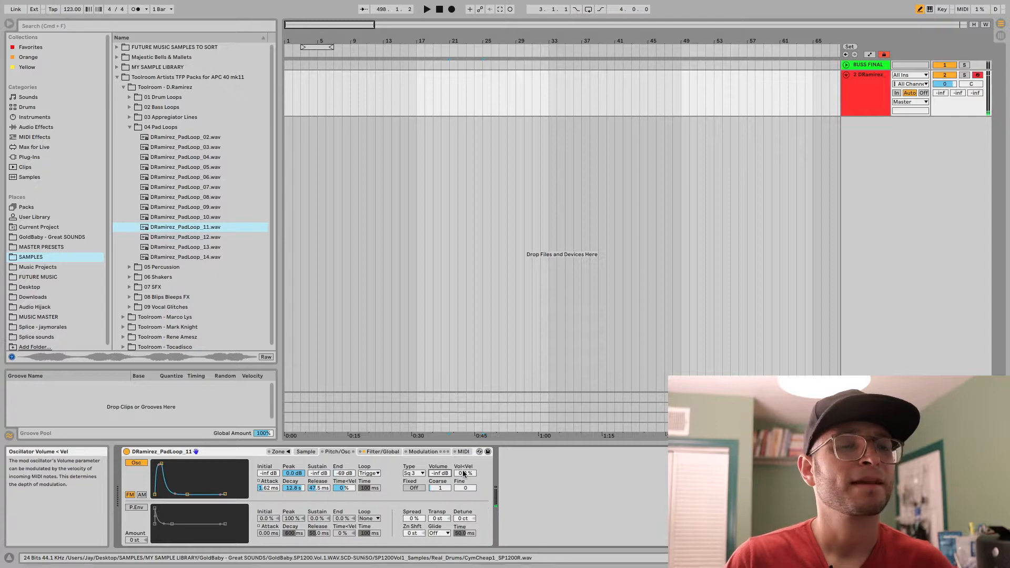
Set the oscillator's Vol<Vel to 100% and volume to -1.9 dB, and lengthen its envelope attack to 16.1 s.
drag(464, 473, 461, 422)
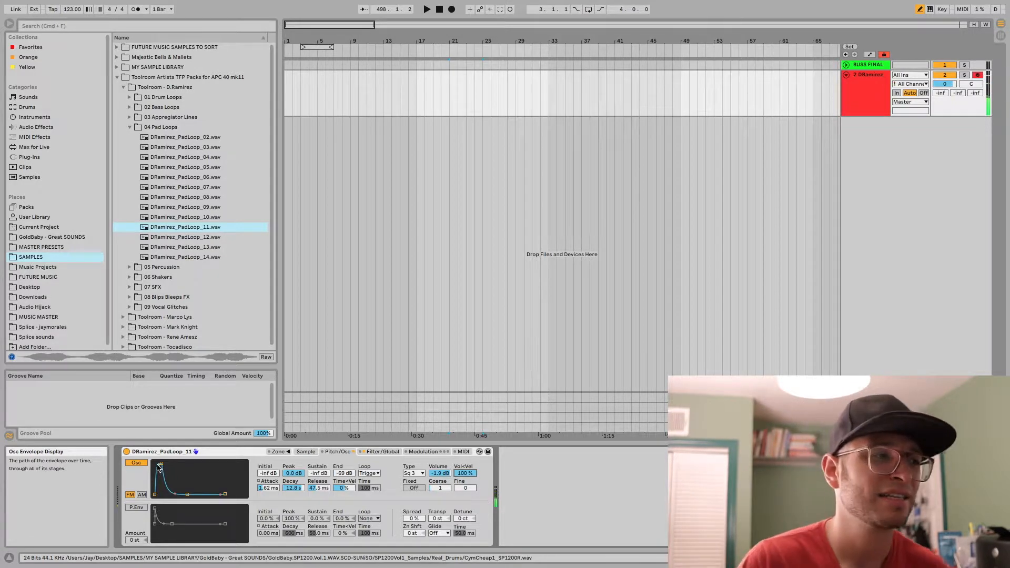
drag(161, 464, 184, 465)
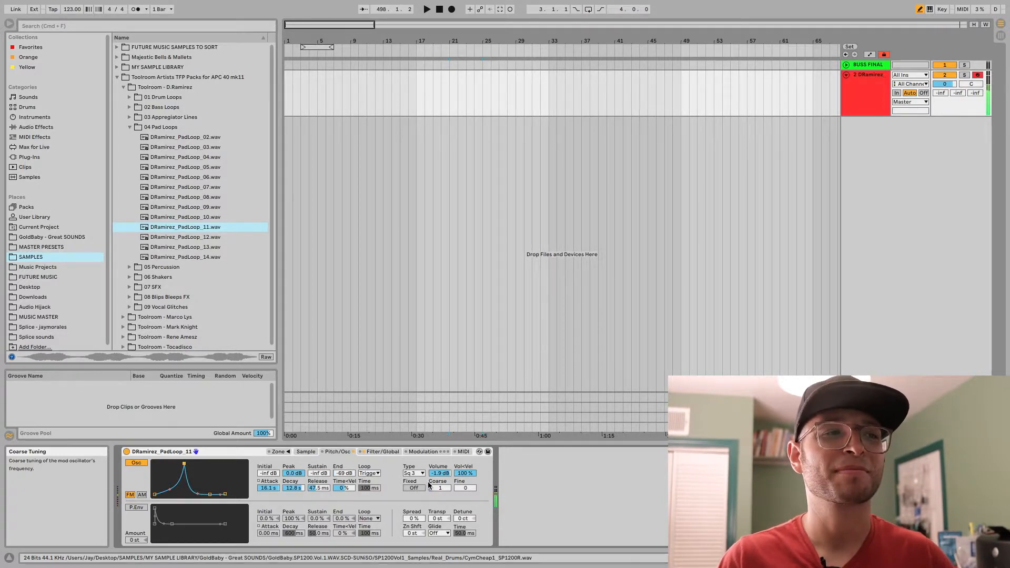
Sweep the oscillator's coarse tuning down to 0.125, and switch it to a fixed frequency of 237 Hz.
drag(435, 488, 435, 466)
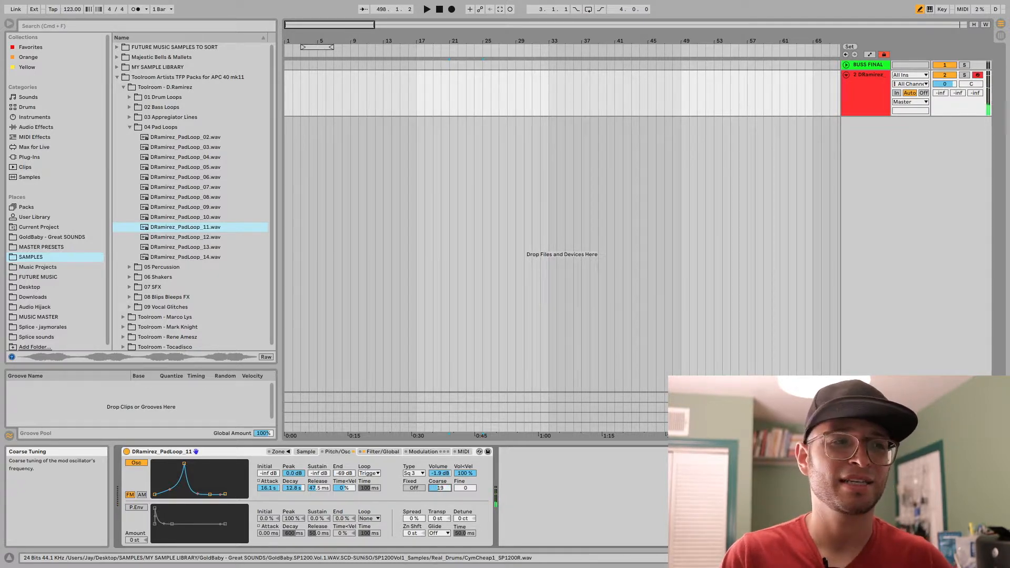
drag(435, 466, 446, 487)
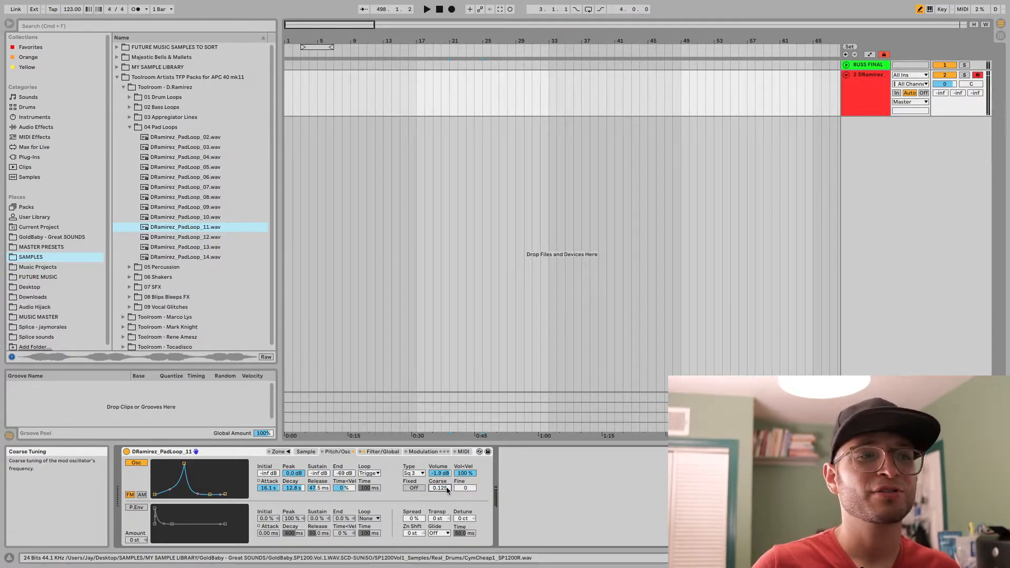
click(418, 488)
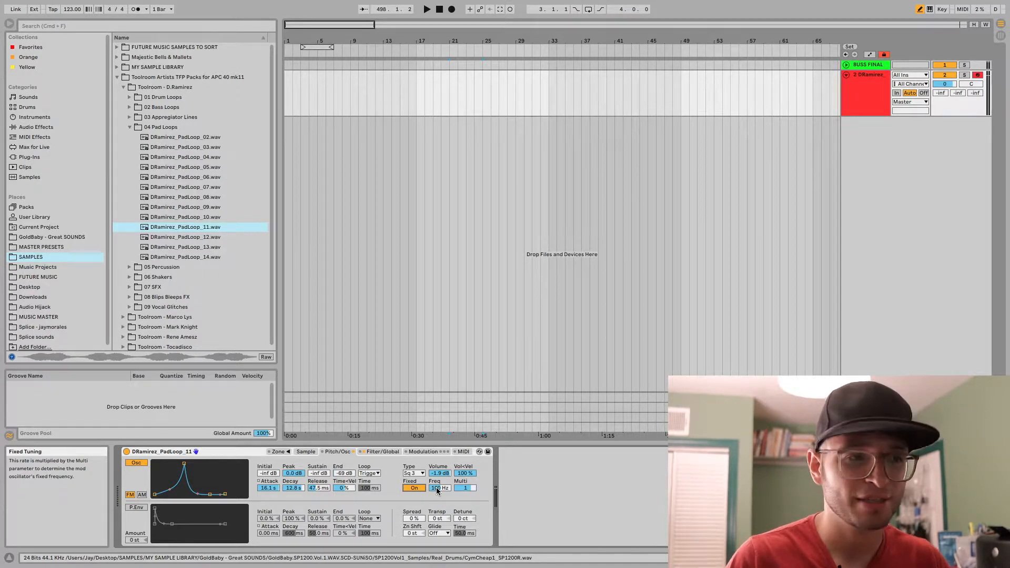
mouse_move(436, 487)
mouse_down()
mouse_move(436, 462)
mouse_move(437, 487)
mouse_up()
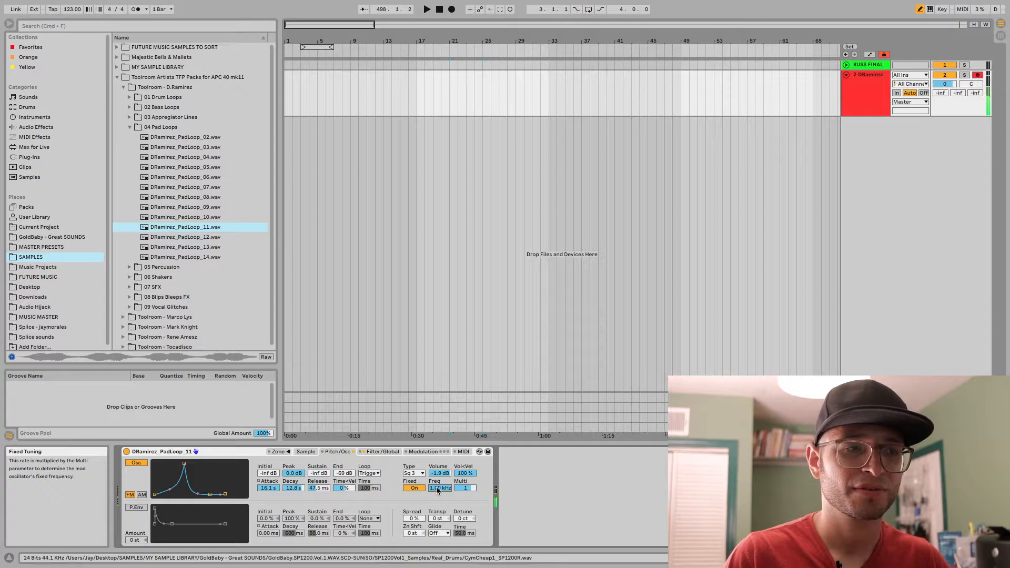
drag(436, 487, 436, 500)
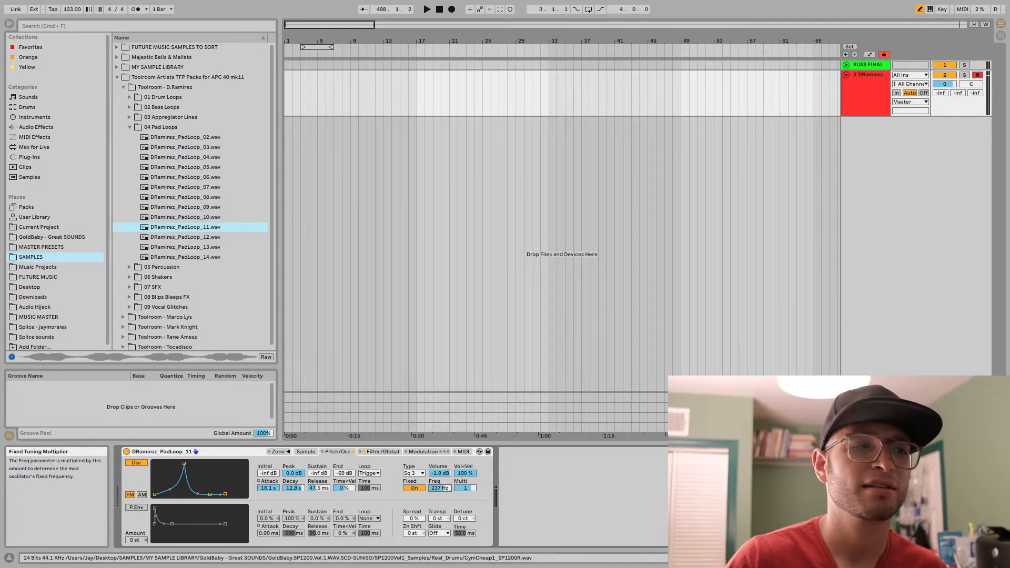
Set the oscillator's fixed frequency multiplier to 10, and shorten its envelope attack to 0.00 ms with the peak at 0.0 dB.
drag(464, 489, 465, 475)
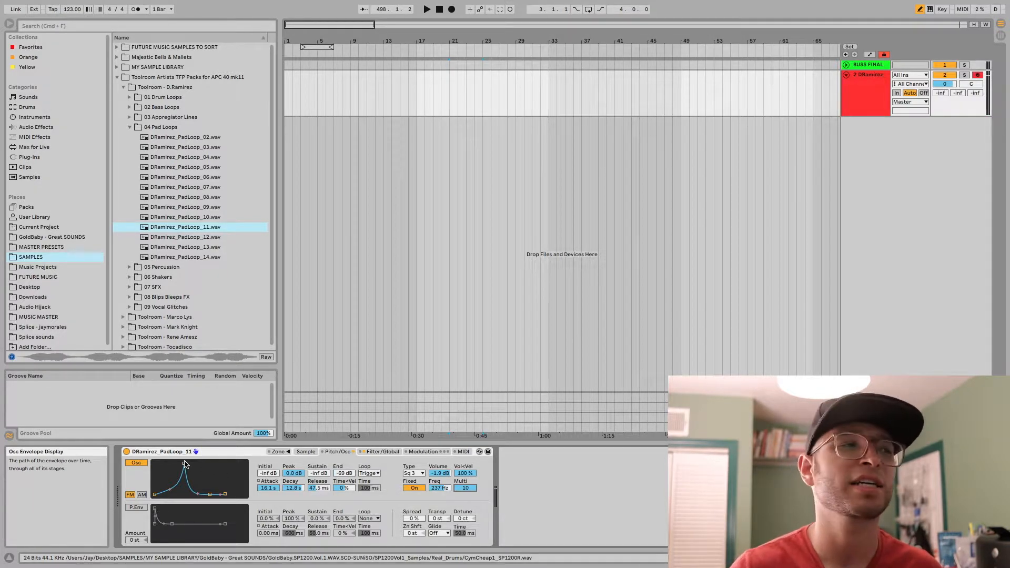
drag(184, 463, 156, 466)
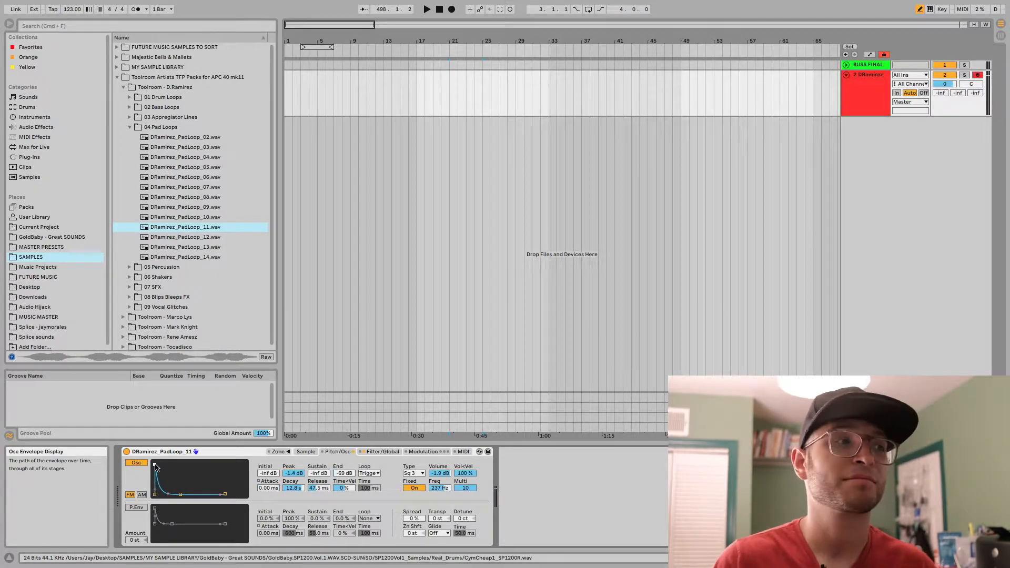
mouse_move(155, 464)
mouse_down()
mouse_move(177, 464)
mouse_move(156, 465)
mouse_up()
Switch the modulation oscillator to AM, and set its volume to 0.0 dB with Vol<Vel at 100%.
click(142, 495)
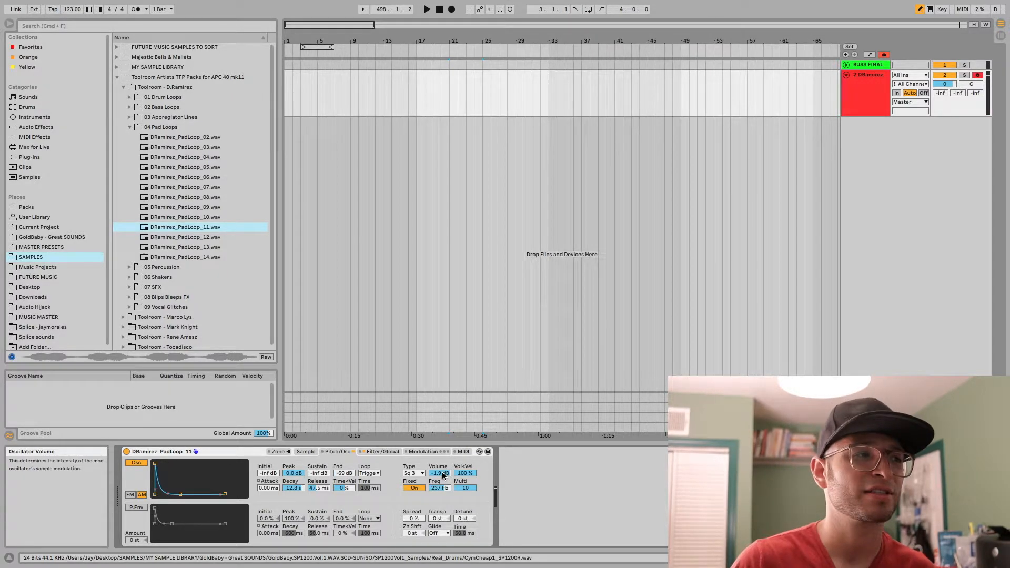
drag(442, 472, 463, 526)
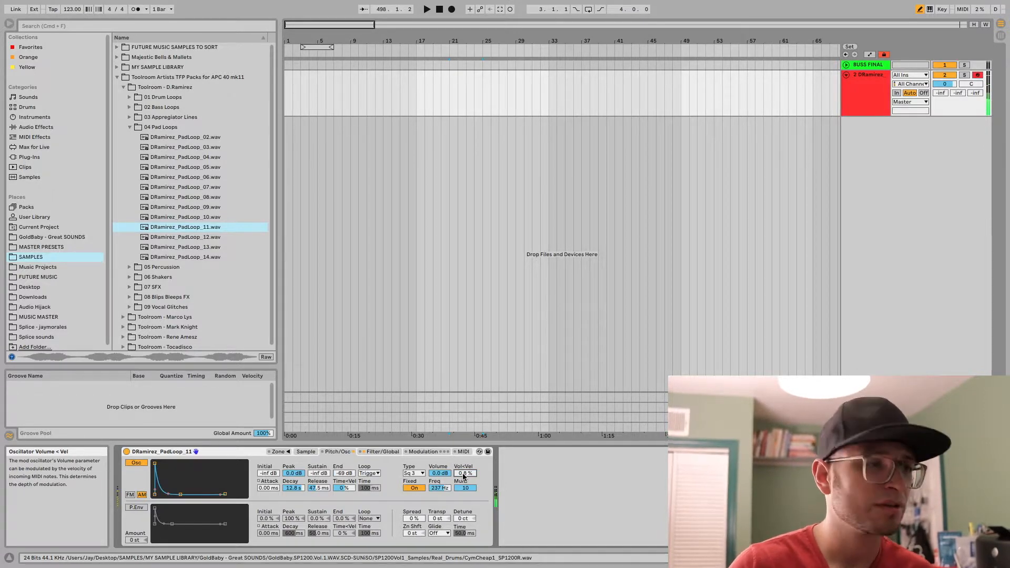
drag(463, 474, 463, 421)
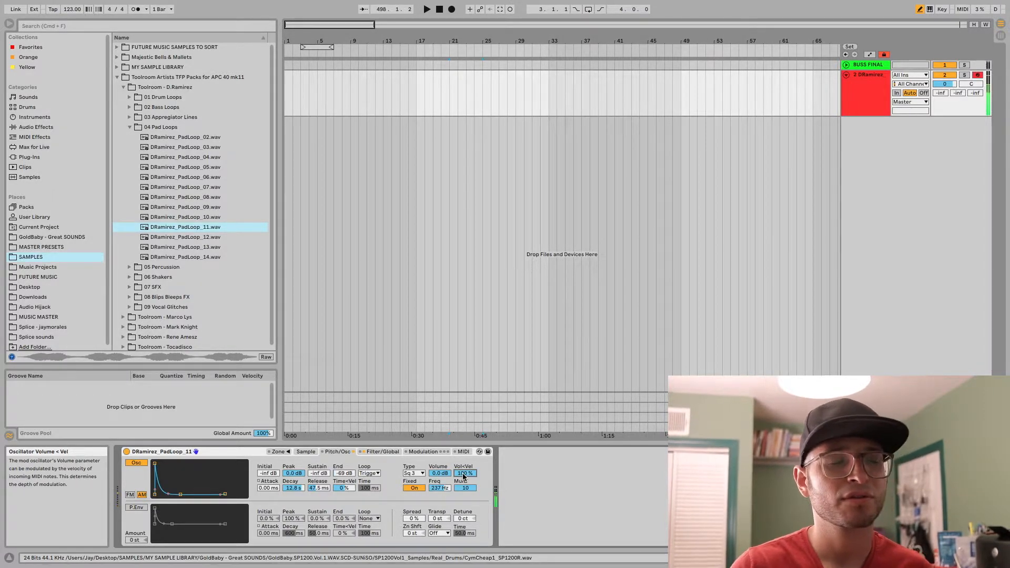
drag(445, 474, 445, 475)
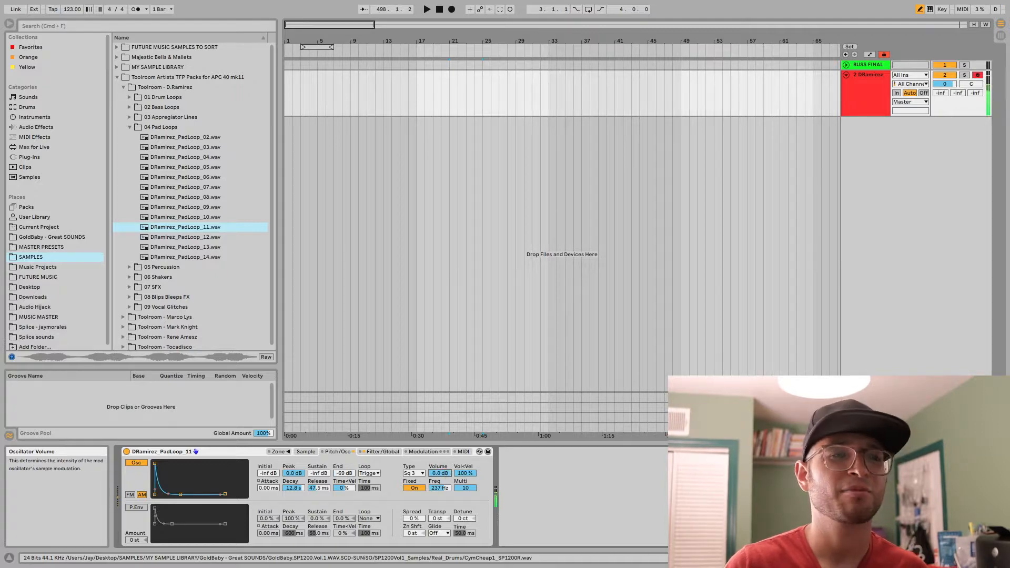
Change the oscillator waveform to Sine 8 Bit, turn off its fixed frequency, and set the coarse tuning to 2.
click(411, 472)
click(413, 323)
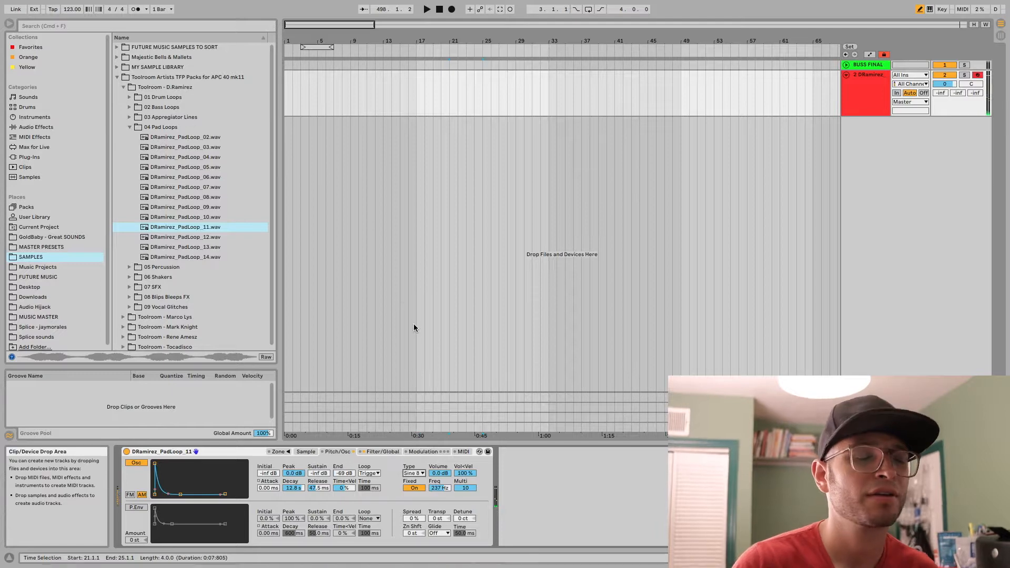
click(414, 488)
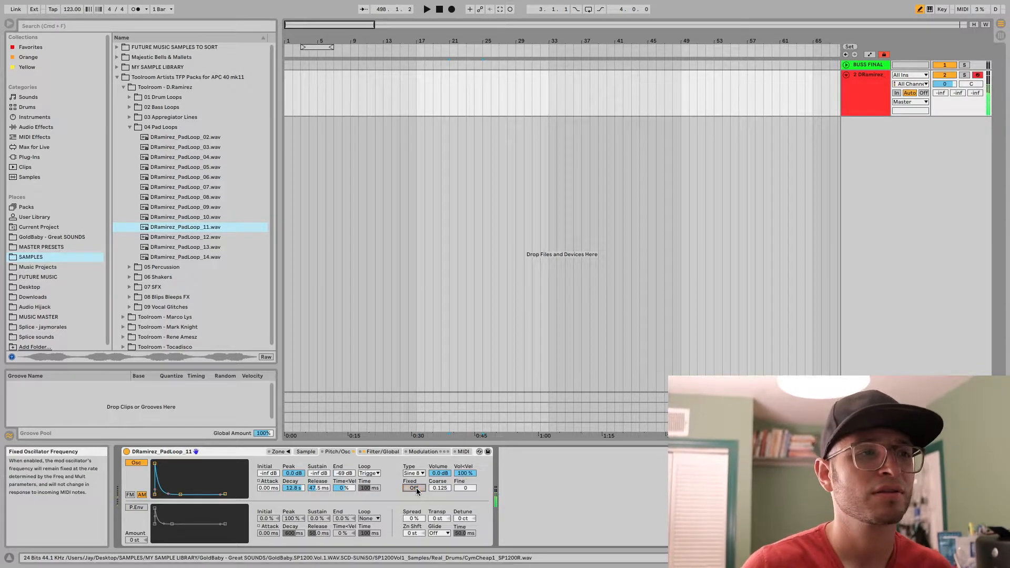
drag(439, 487, 440, 461)
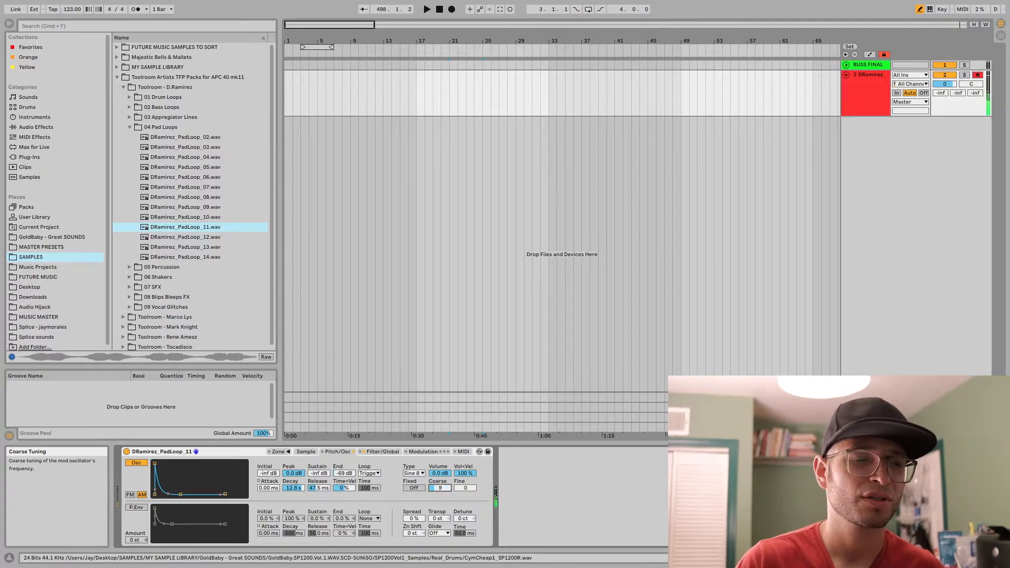
text(2)
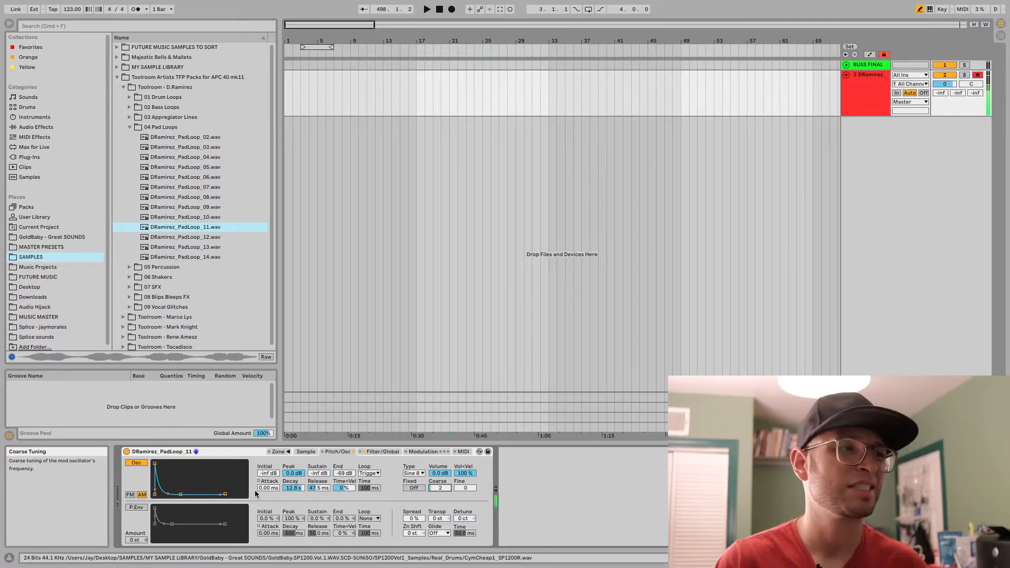
Try an 11.1 ms oscillator attack, set coarse tuning to 6, and lower the volume to -inf dB and Vol<Vel to 0.0%.
mouse_move(155, 463)
mouse_down()
mouse_move(185, 465)
mouse_move(167, 465)
mouse_up()
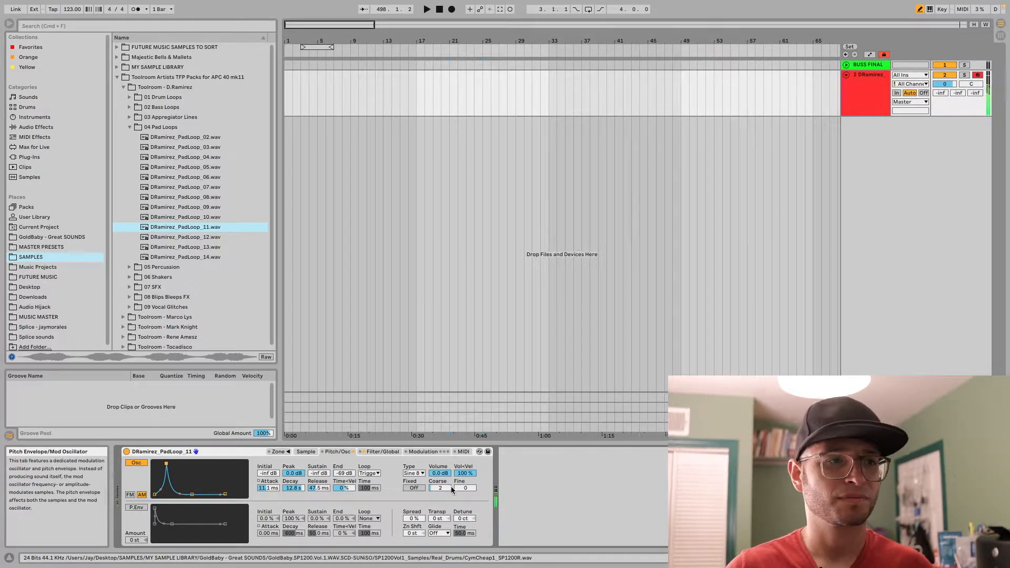
drag(442, 488, 439, 520)
drag(465, 473, 465, 505)
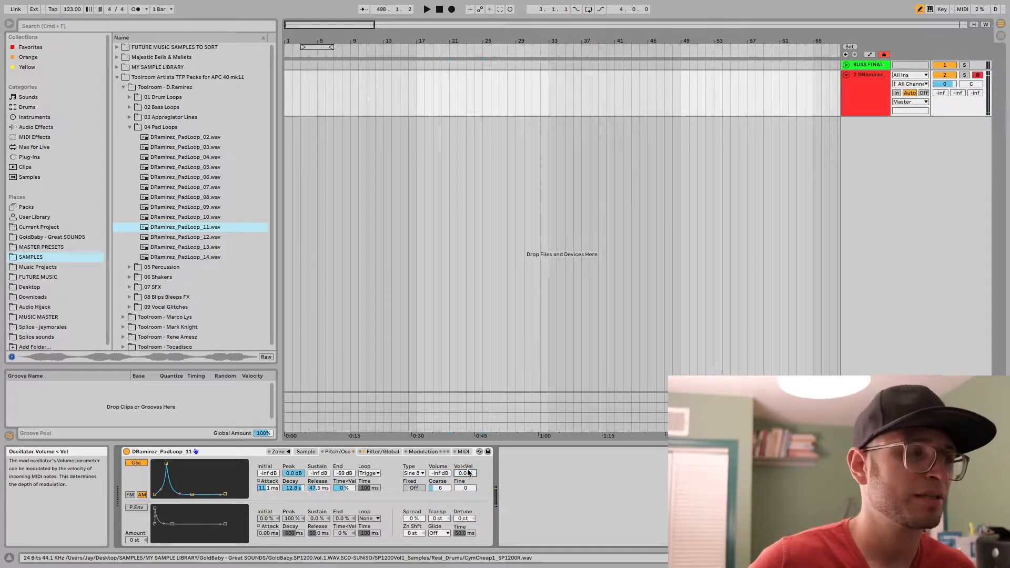
Return the oscillator envelope's attack to 0.00 ms, and turn off the oscillator and enable the pitch envelope instead.
mouse_move(166, 464)
mouse_down()
mouse_move(155, 463)
mouse_move(177, 463)
mouse_move(150, 465)
mouse_up()
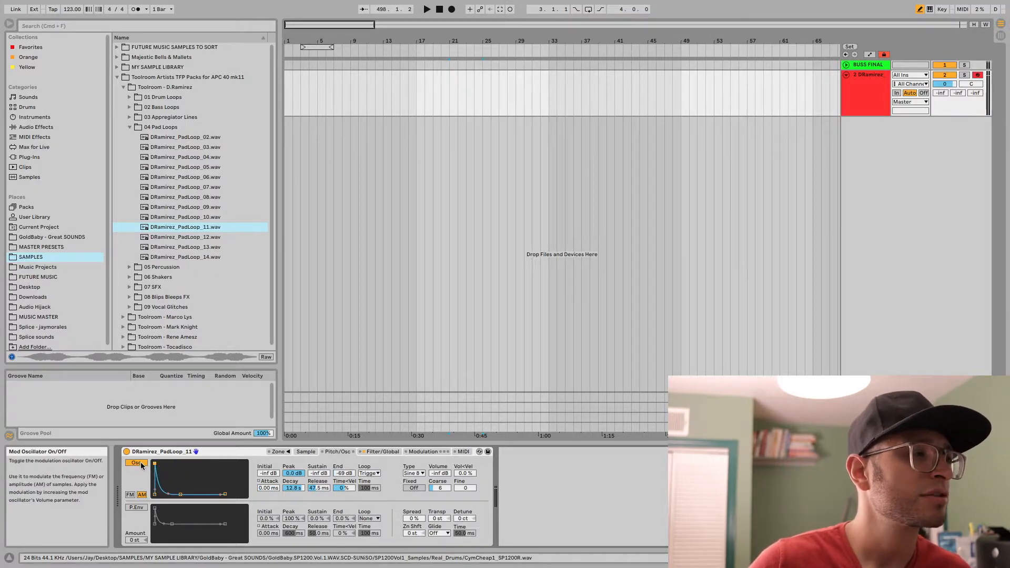
click(139, 465)
click(139, 509)
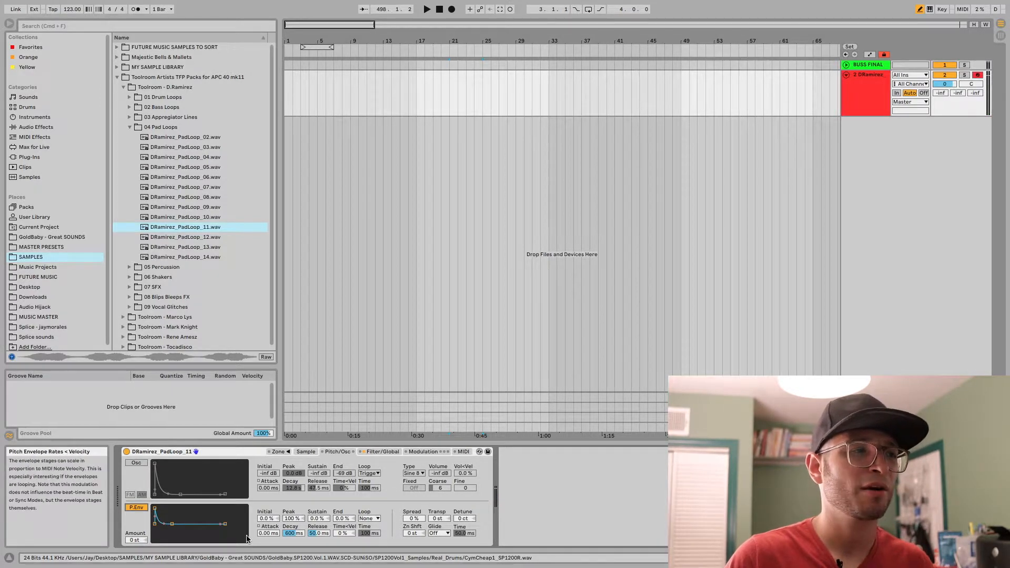
Set the pitch envelope's decay to 4.02 s and sustain to -97%, with an envelope amount of +24 st.
drag(176, 525, 178, 539)
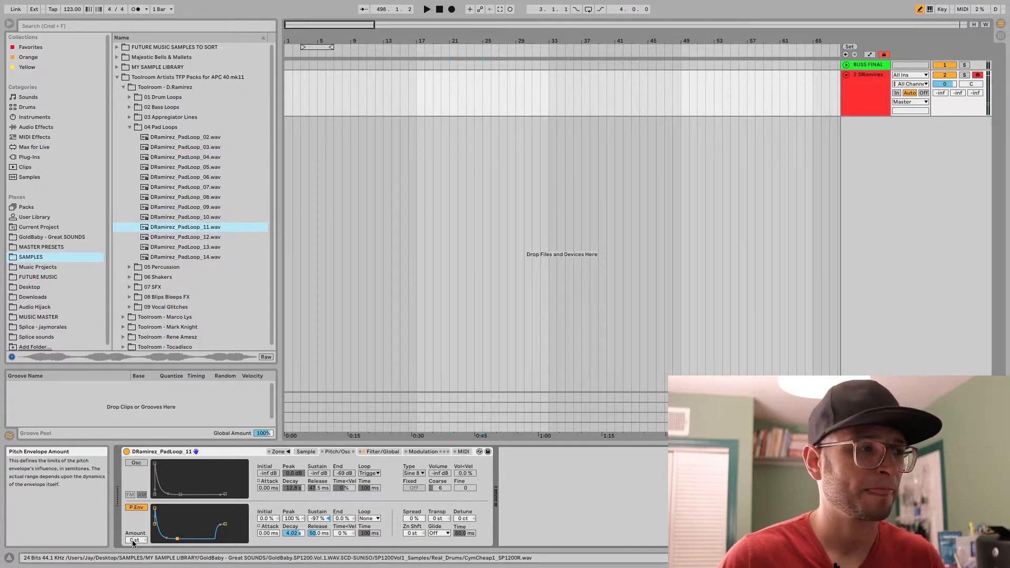
click(133, 542)
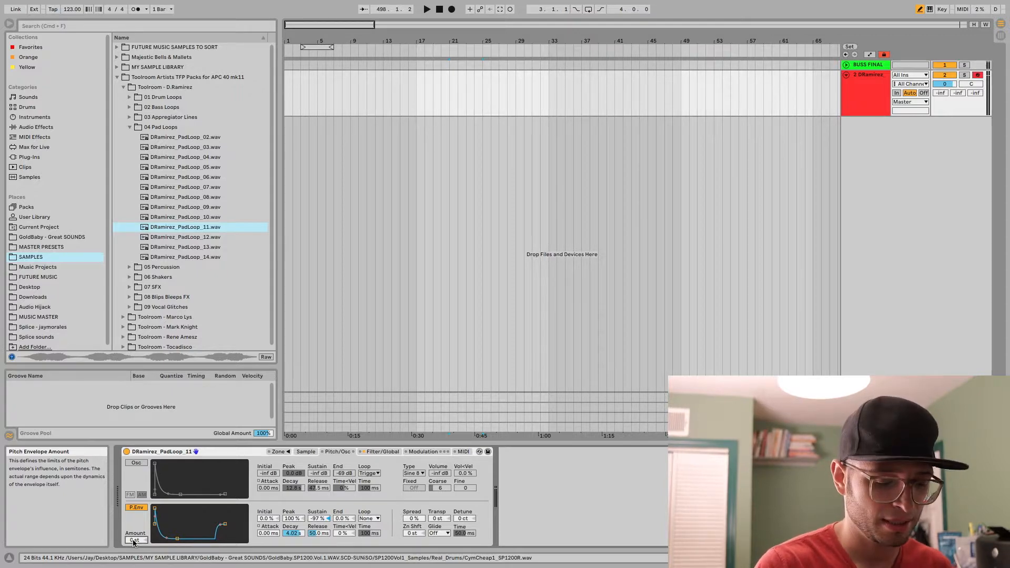
text(24)
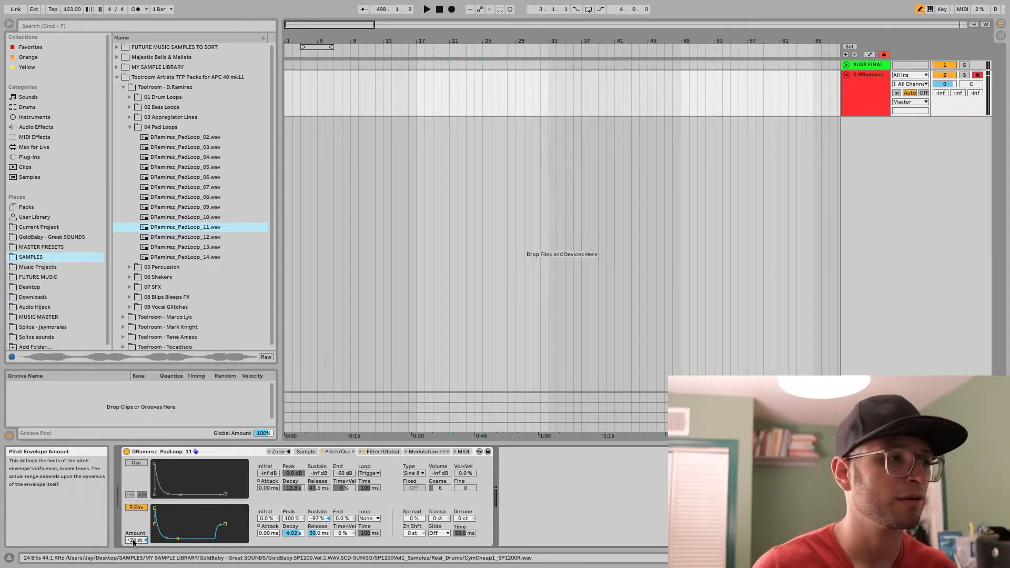
key(Return)
Reshape the pitch envelope, trying a 20.0 s attack before settling on 0.00 ms attack, 57.6 ms decay, -100% sustain and 60.0 s release.
drag(166, 529, 185, 510)
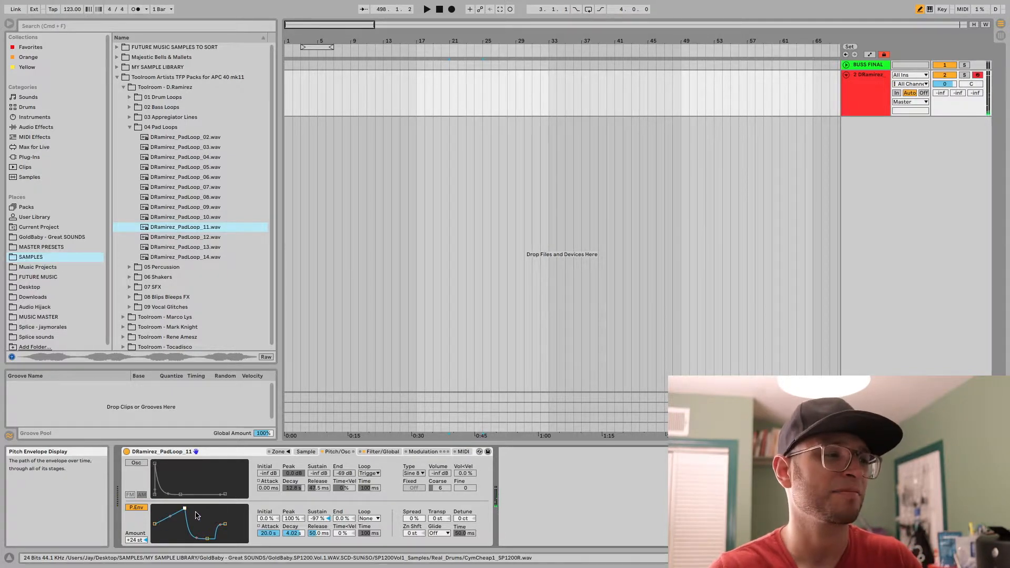
drag(207, 539, 208, 508)
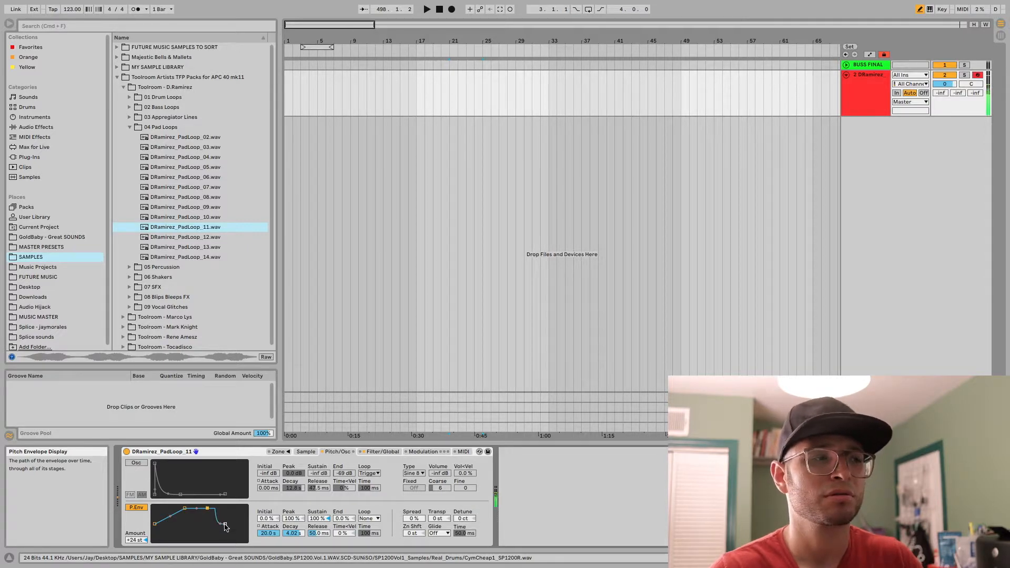
drag(225, 525, 245, 524)
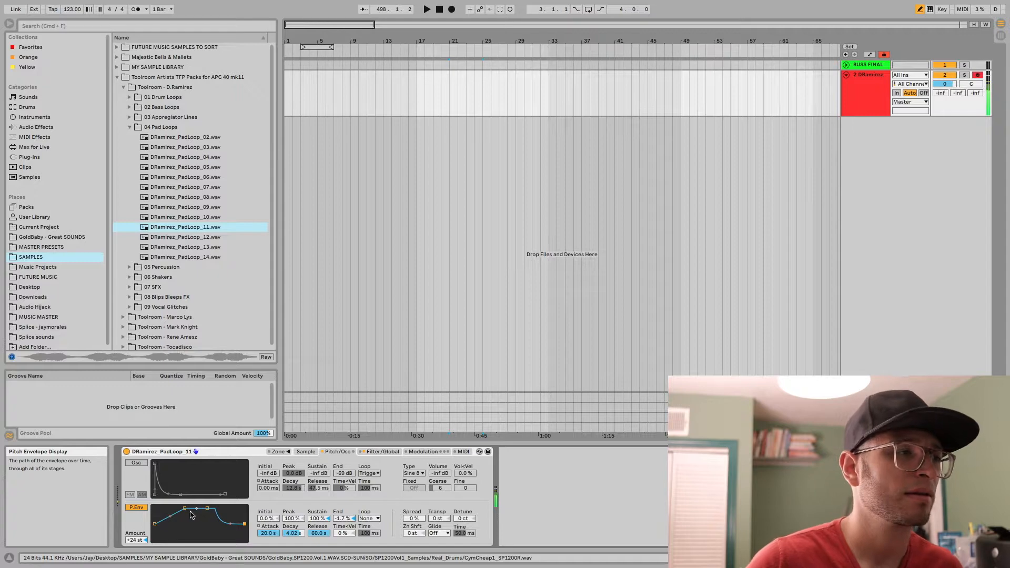
drag(185, 508, 174, 539)
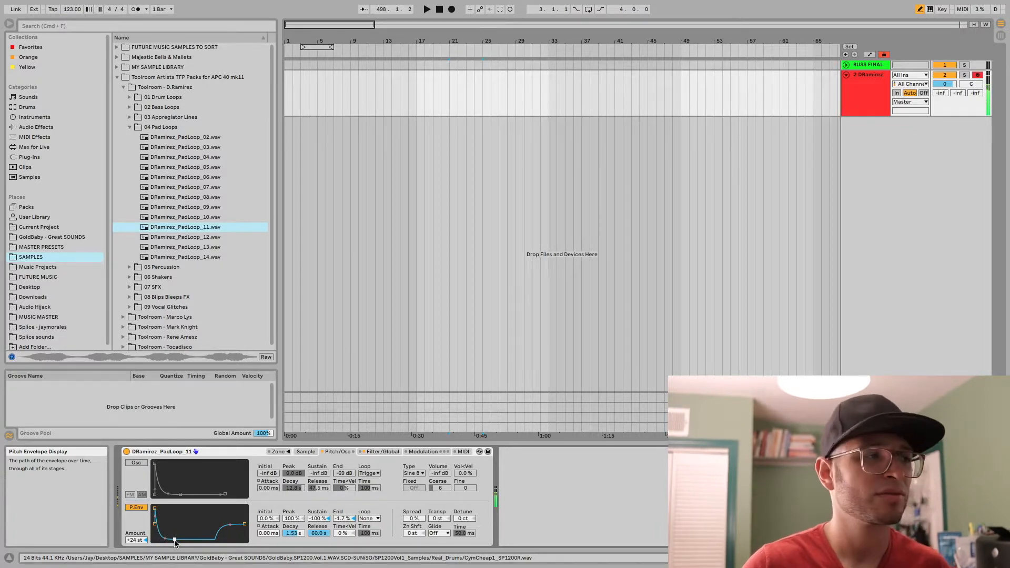
mouse_move(174, 539)
mouse_down()
mouse_move(164, 509)
mouse_move(166, 539)
mouse_up()
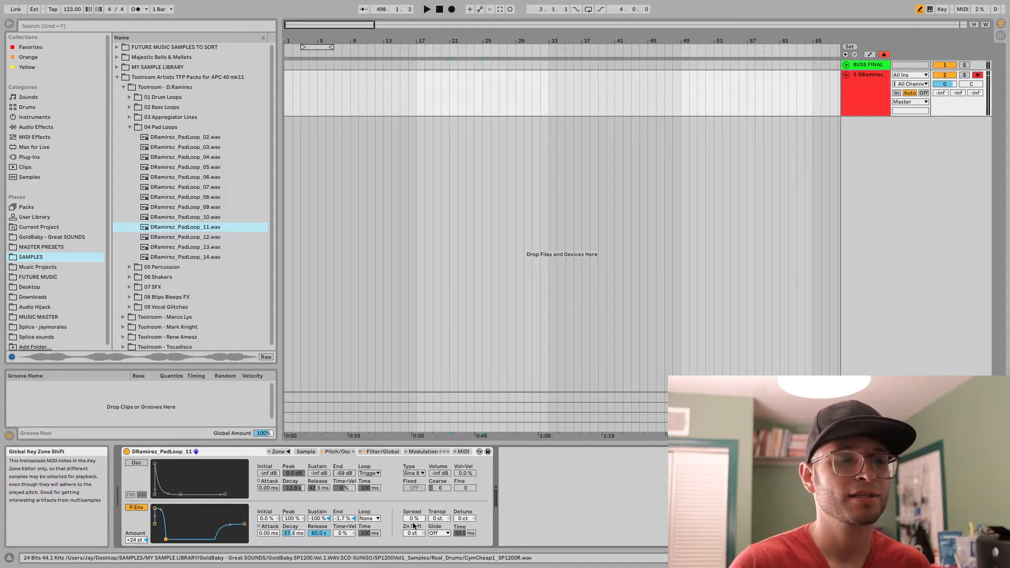
Try the Spread at 100%, and reset it to 0%.
drag(415, 519, 415, 465)
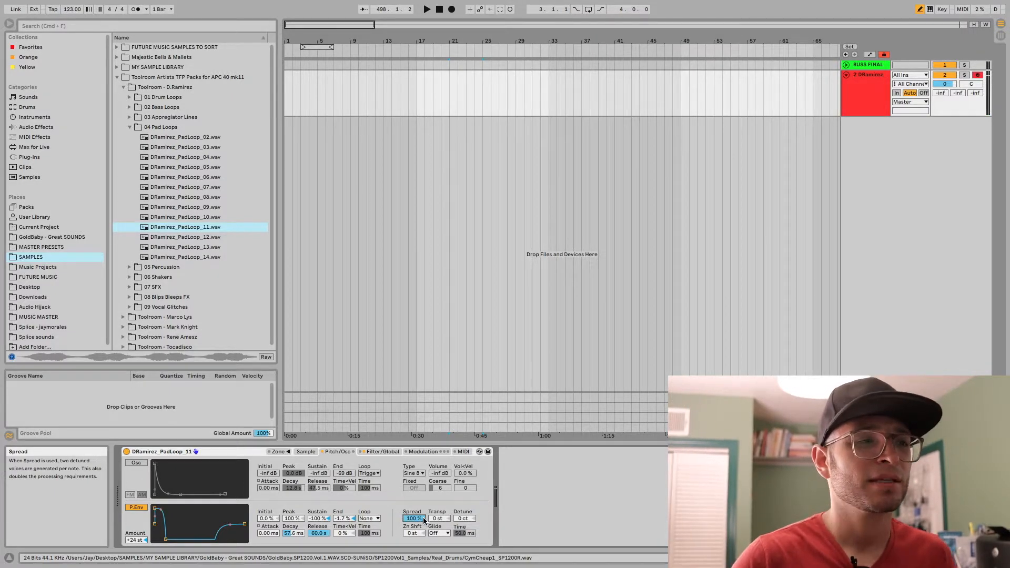
key(Delete)
mouse_move(438, 519)
mouse_down()
mouse_move(438, 489)
mouse_move(438, 519)
mouse_up()
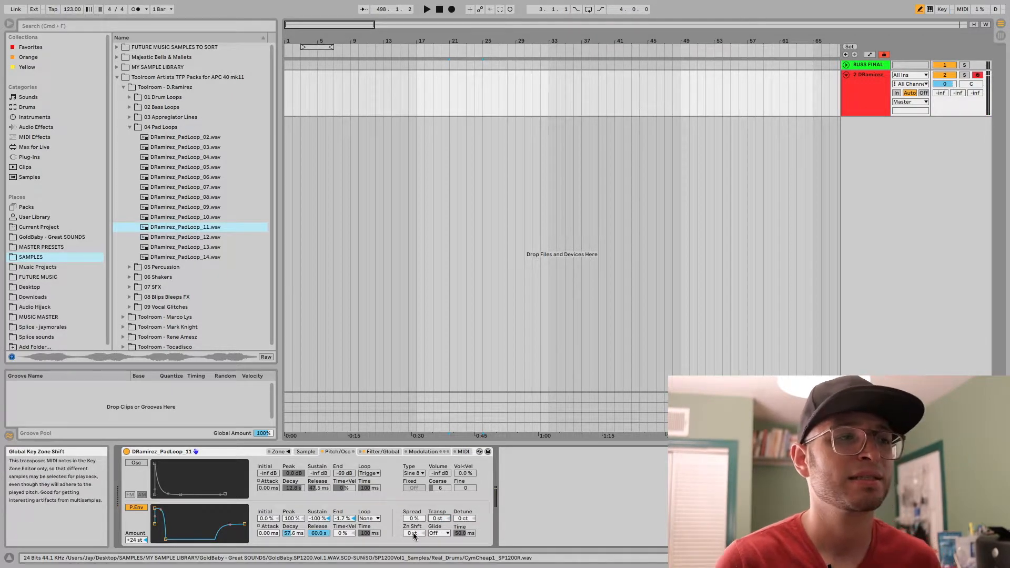
Try the Portamento glide mode before changing it to Glide, and turn off the pitch envelope.
click(441, 533)
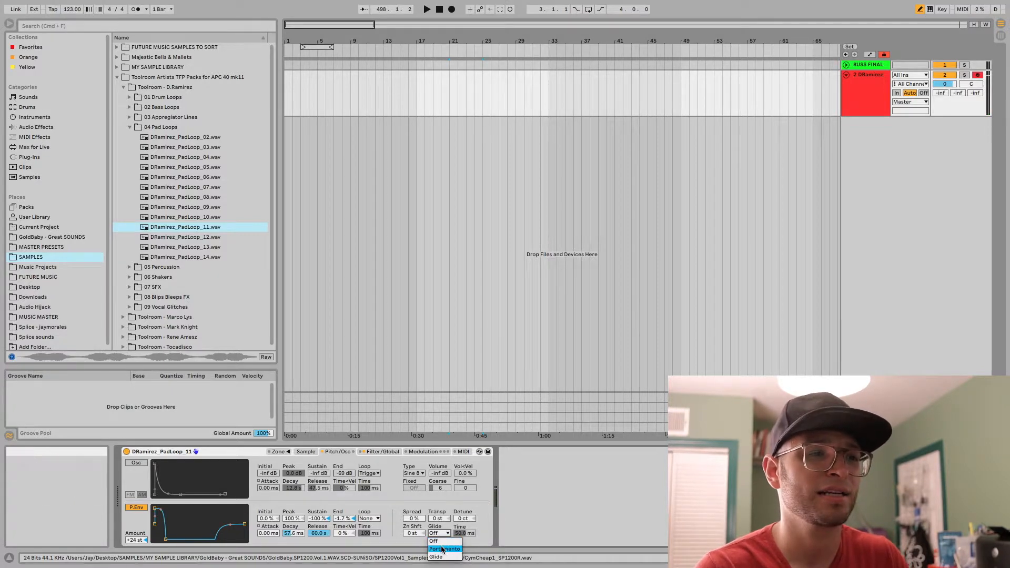
click(441, 550)
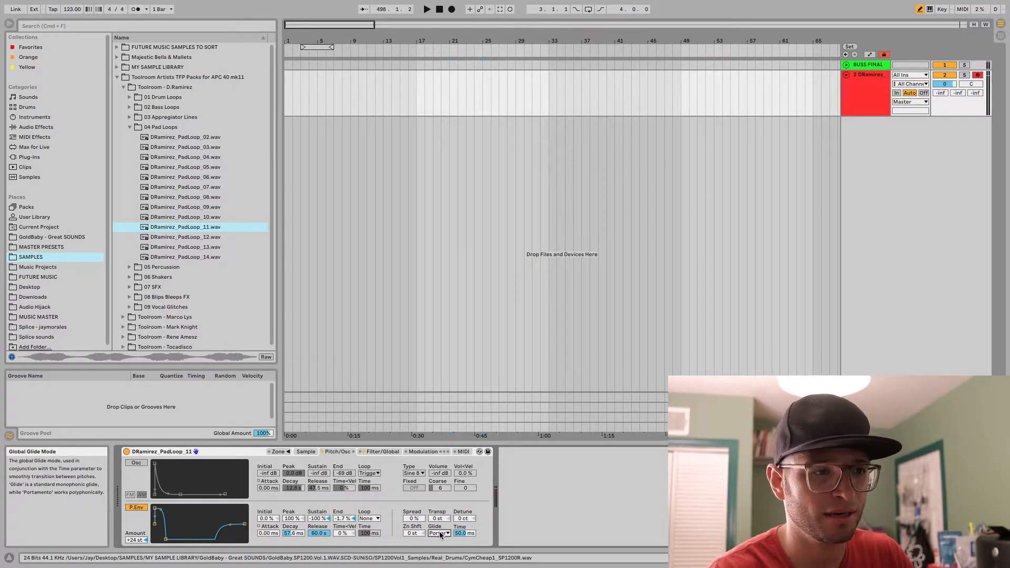
click(440, 534)
click(439, 550)
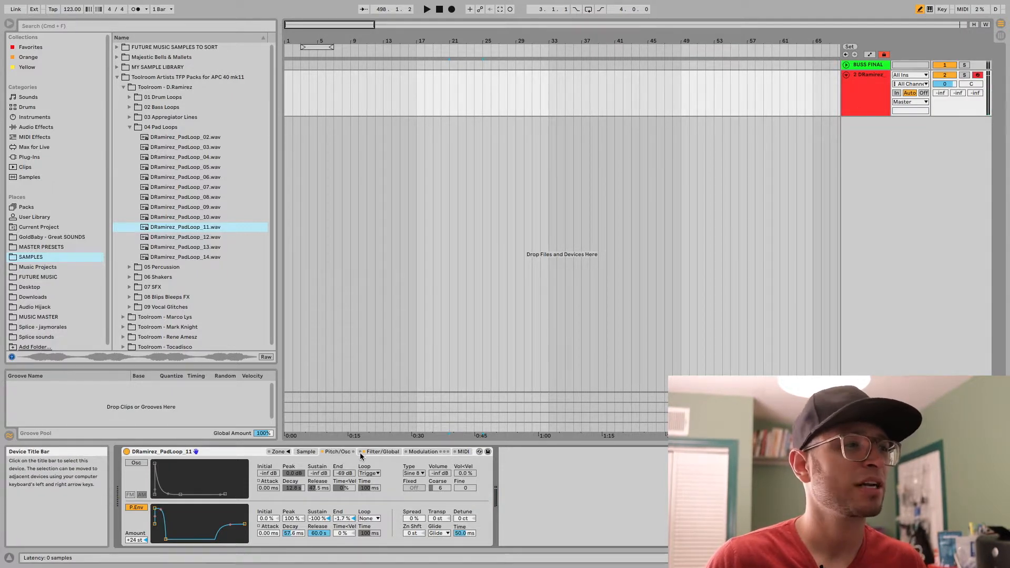
click(135, 507)
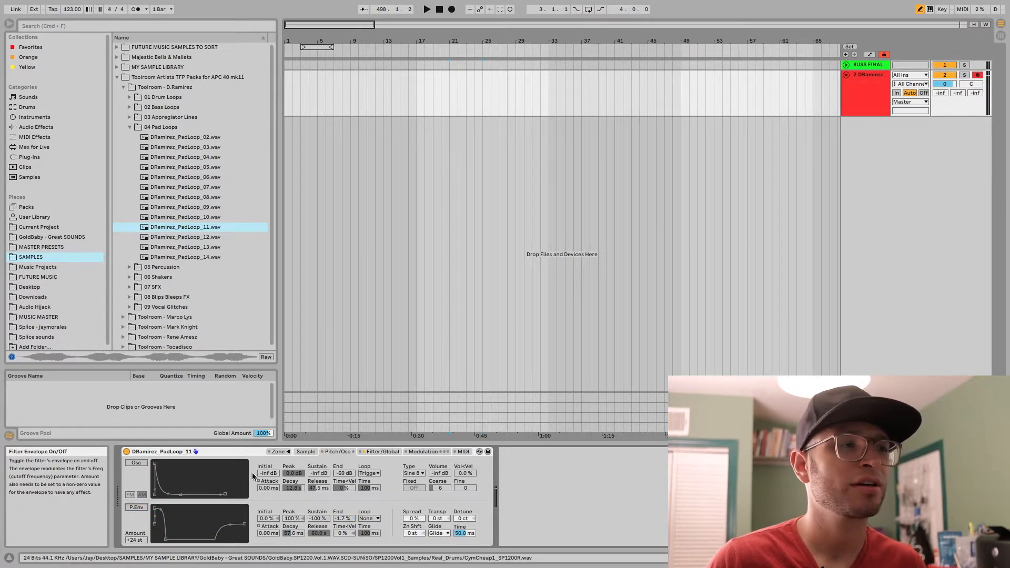
Lower the filter cutoff to 1.88 kHz with 34% resonance, and compare the morph and bandpass types before returning to lowpass.
click(368, 452)
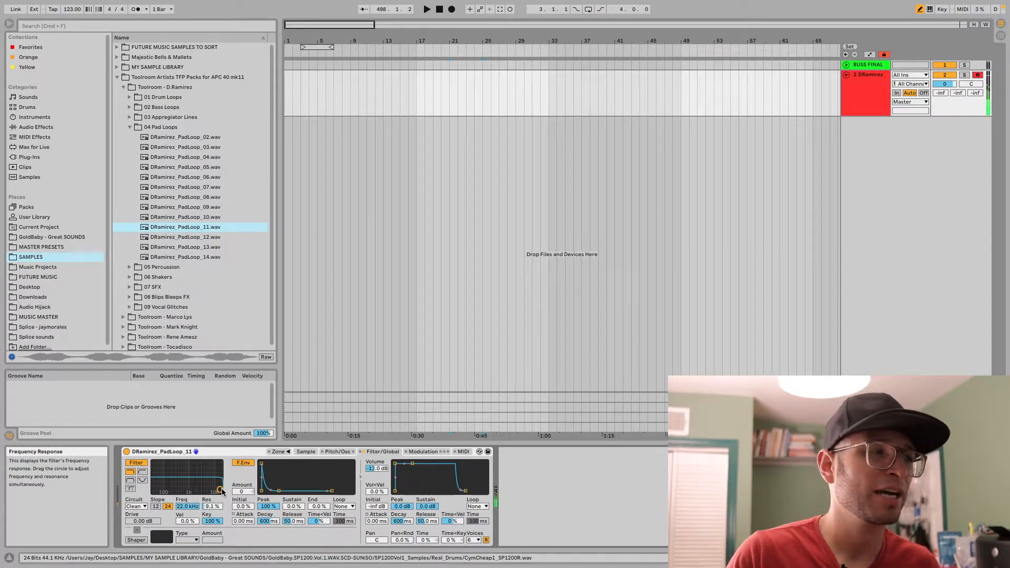
drag(221, 491, 195, 485)
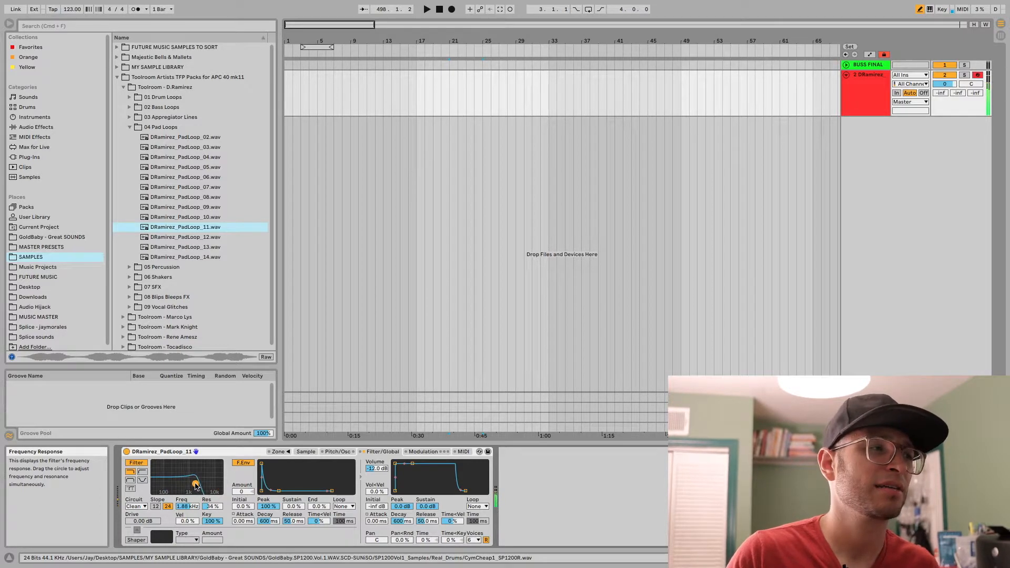
click(131, 489)
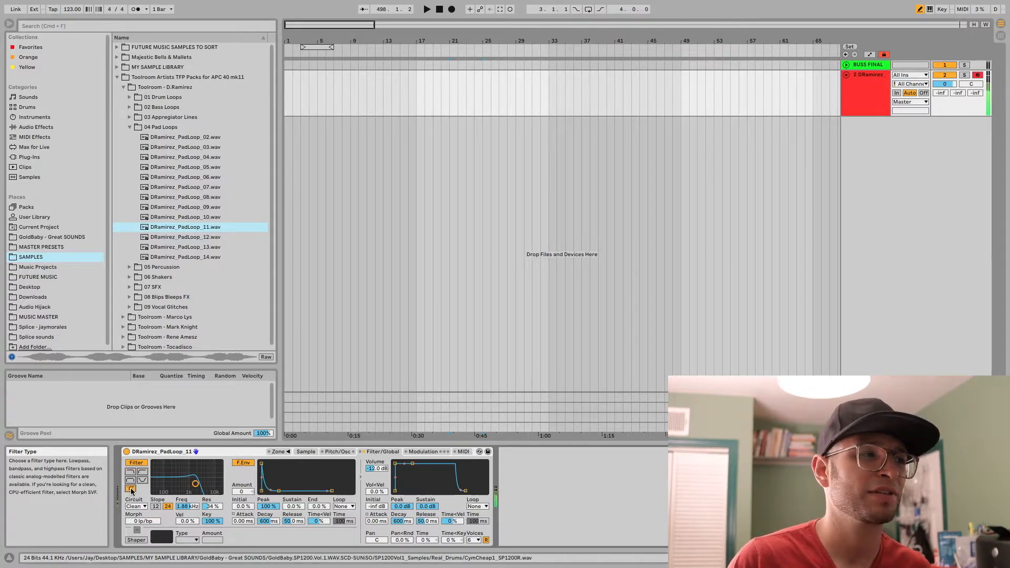
click(131, 481)
click(130, 489)
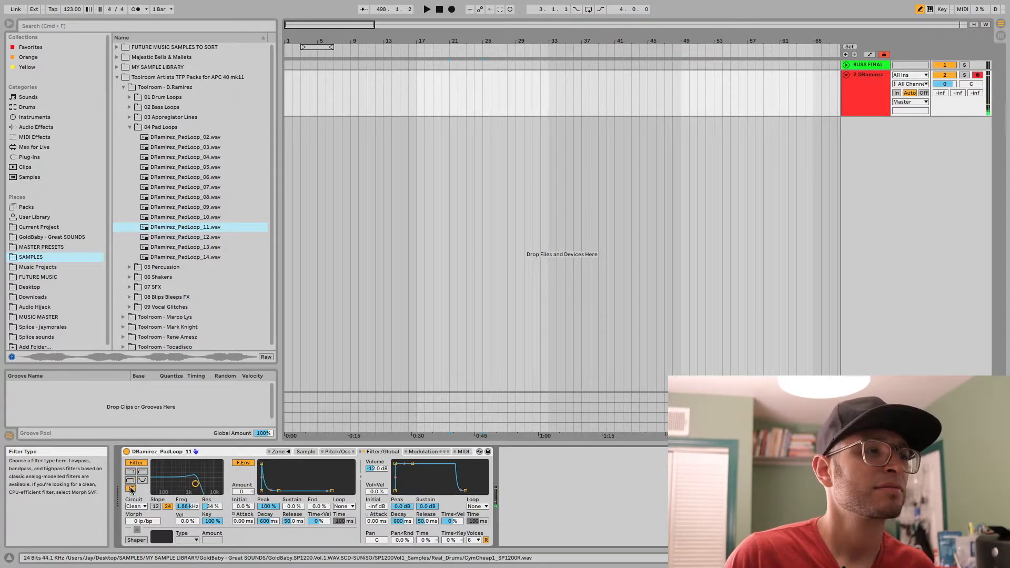
click(130, 472)
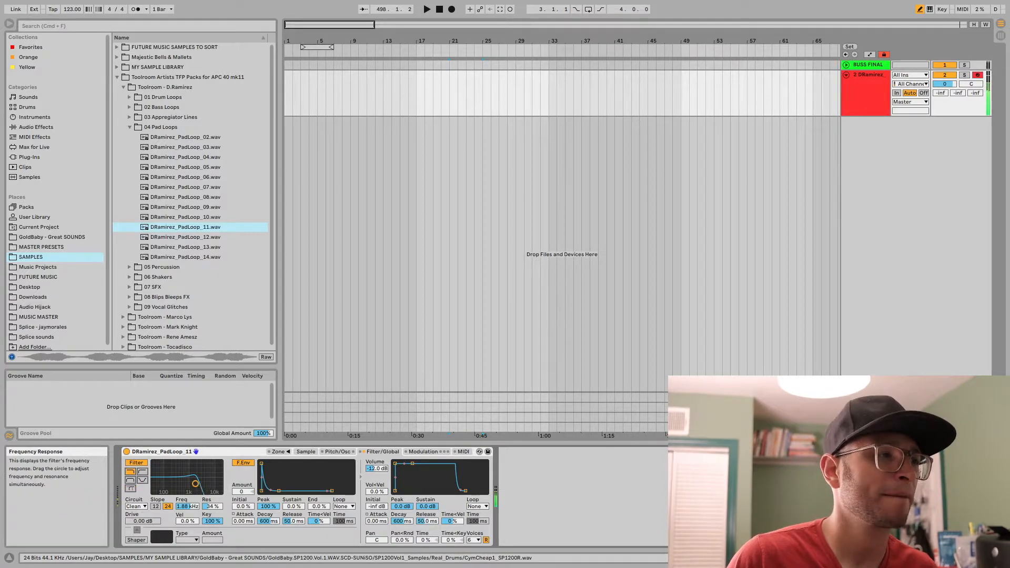
Set the lowpass filter to about 2.3 kHz with 18% resonance, and switch its circuit to MS2.
mouse_move(195, 483)
mouse_down()
mouse_move(170, 481)
mouse_move(209, 487)
mouse_move(204, 475)
mouse_move(181, 474)
mouse_move(210, 468)
mouse_move(213, 486)
mouse_move(197, 487)
mouse_up()
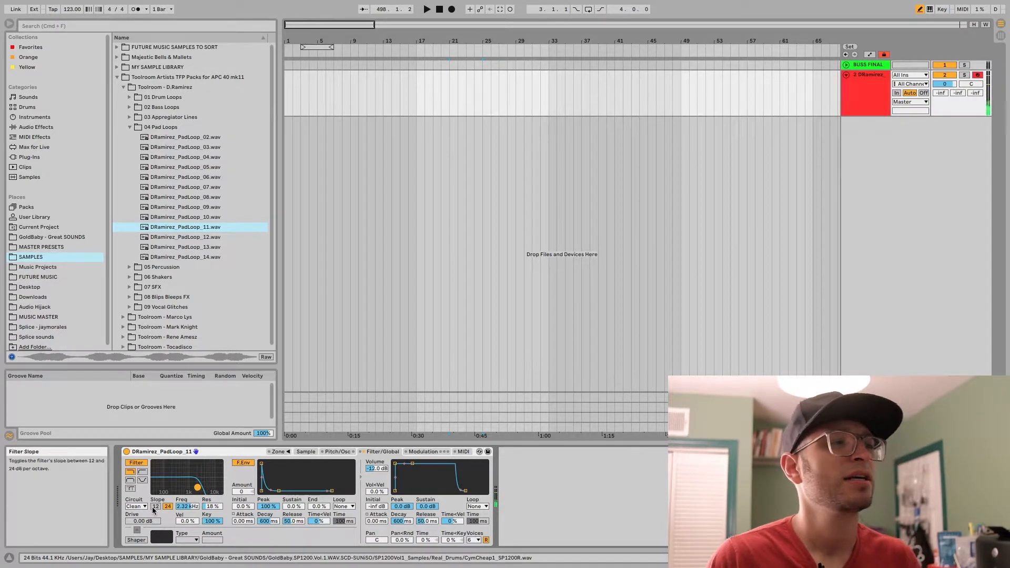
click(138, 507)
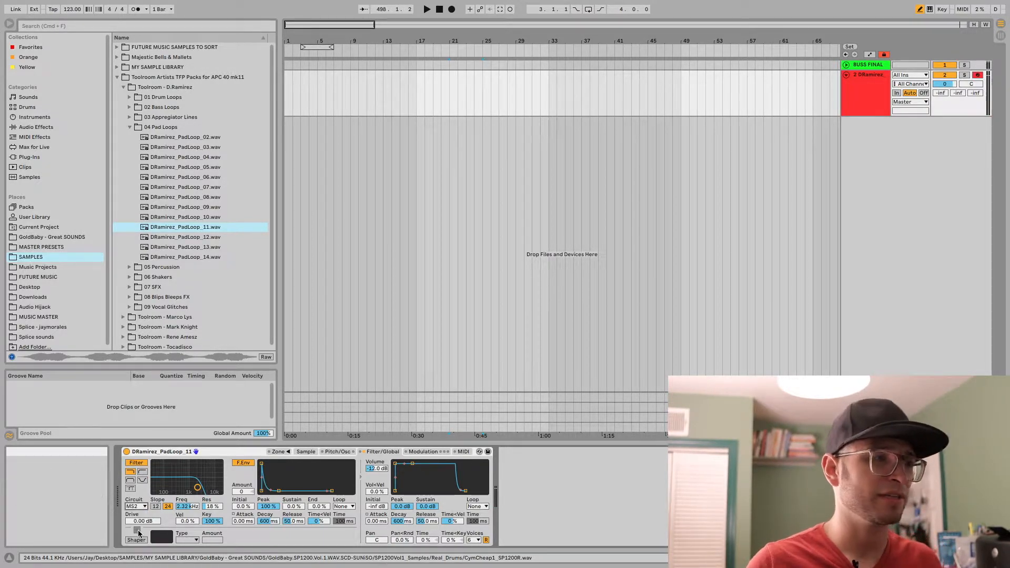
Compare the 12 and 24 dB filter slopes, keep the 12 dB slope, and try a filter drive of 0.56 dB.
click(155, 507)
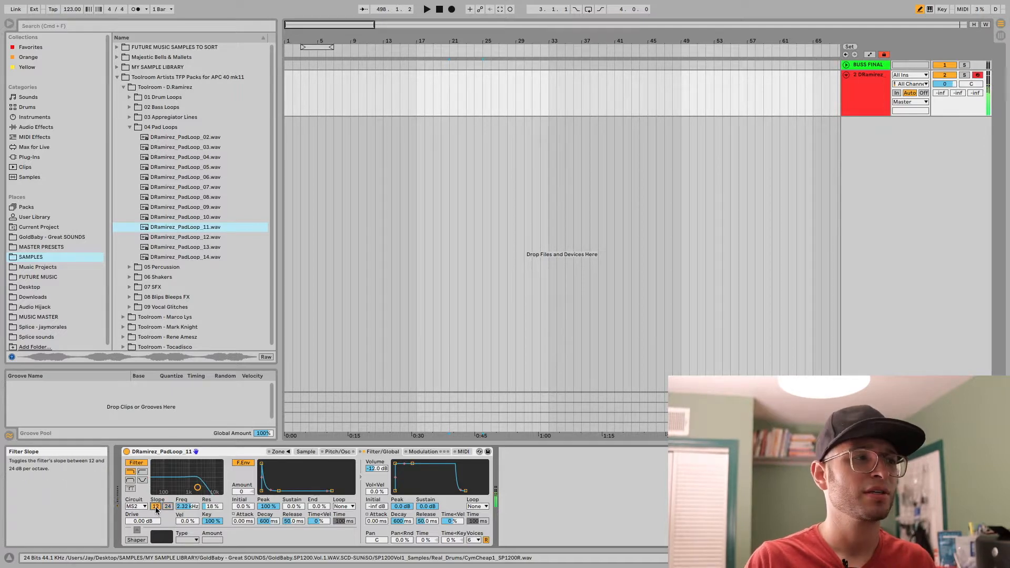
click(167, 507)
click(156, 506)
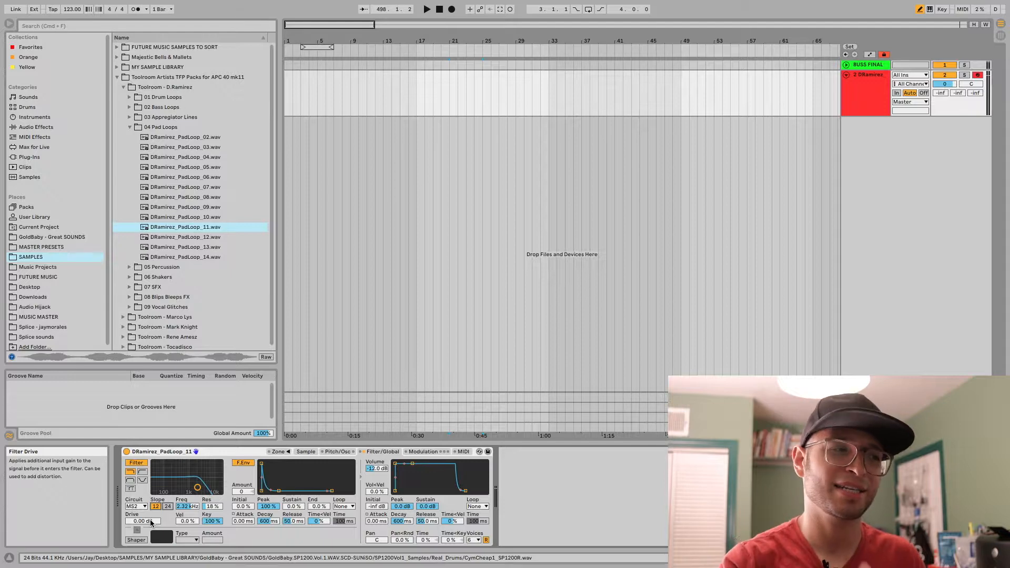
mouse_move(151, 522)
mouse_down()
mouse_move(151, 500)
mouse_move(151, 518)
mouse_up()
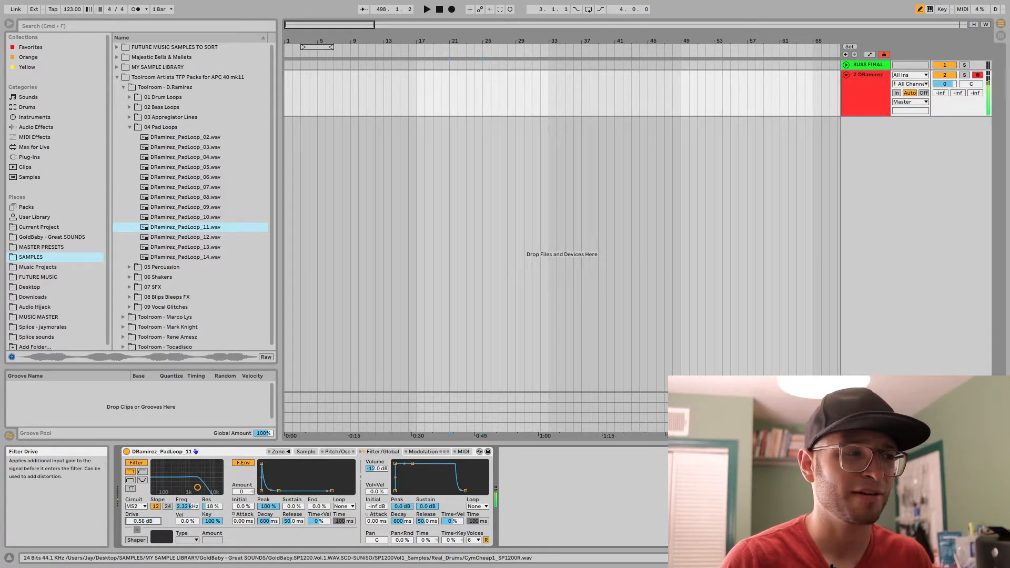
Turn on the shaper, and try the filter drive at 3.19 dB before resetting it to 0 dB.
click(137, 541)
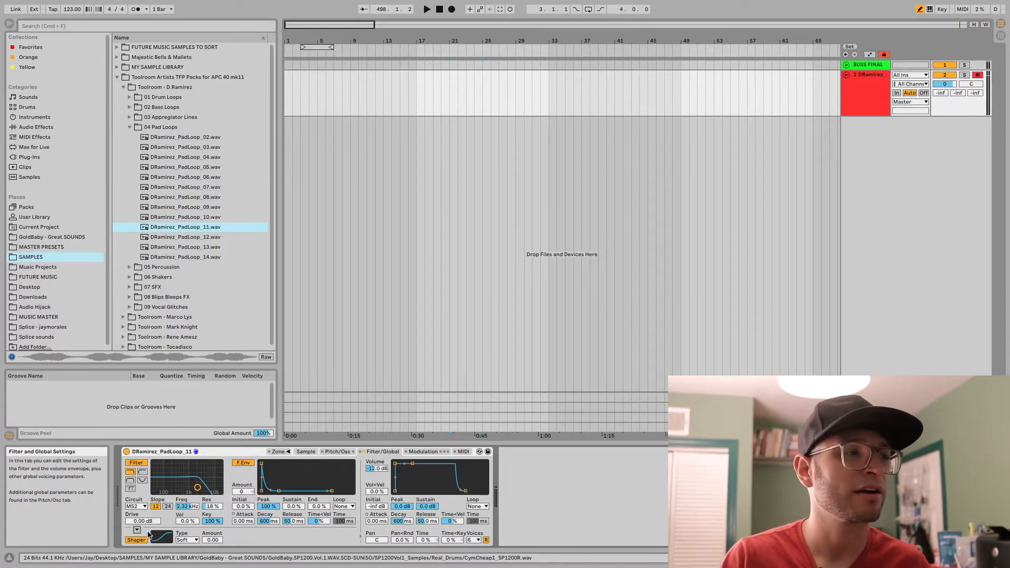
drag(143, 522, 143, 522)
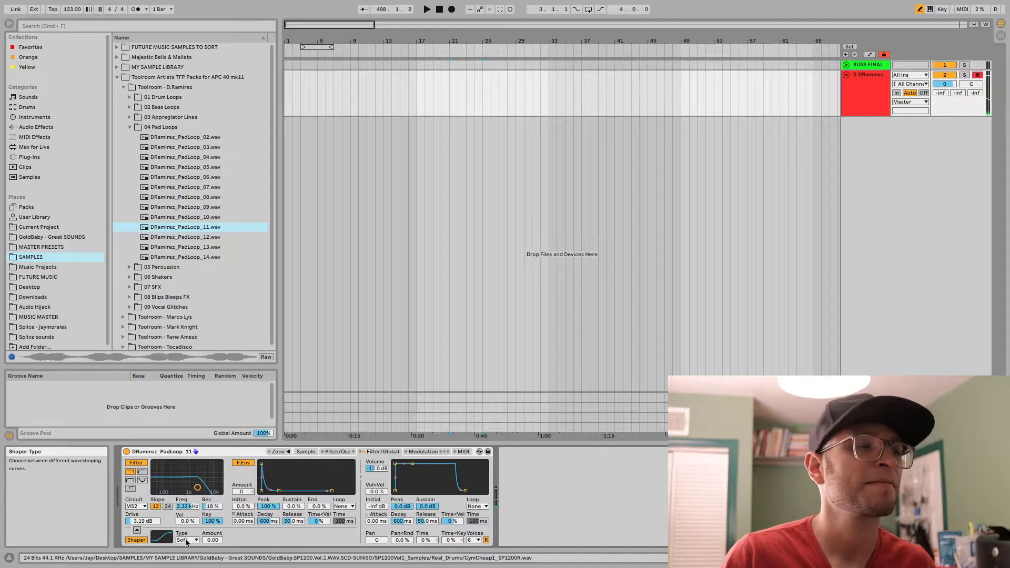
double_click(151, 521)
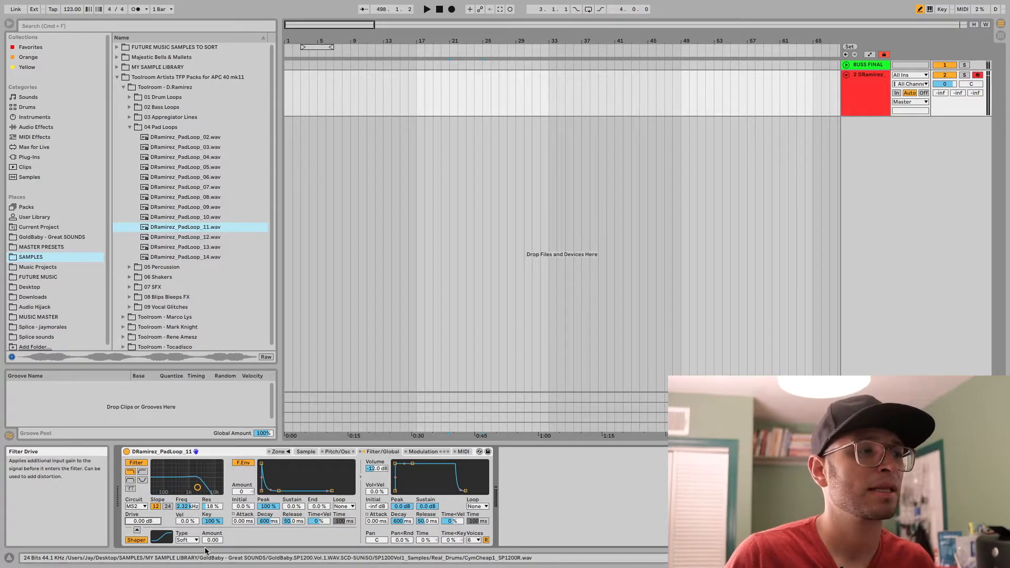
Try the Hard shaper type at amounts of 83 and 57.
click(194, 544)
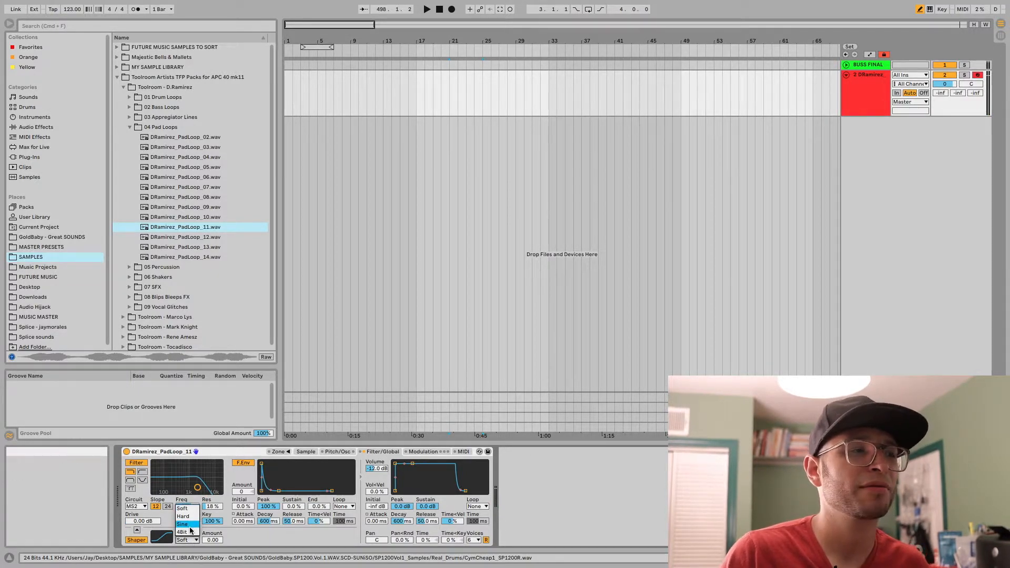
click(183, 516)
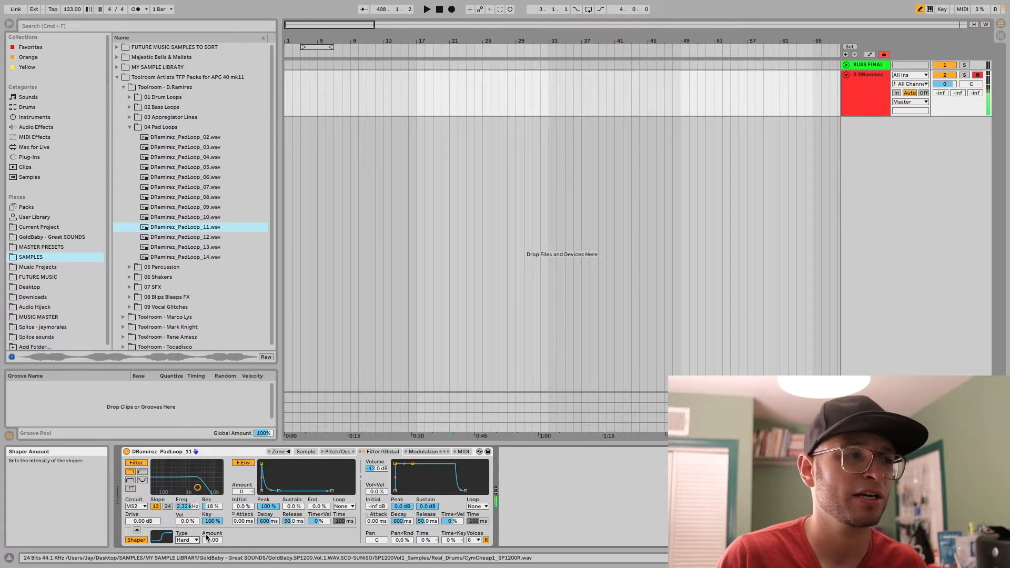
drag(212, 540, 212, 520)
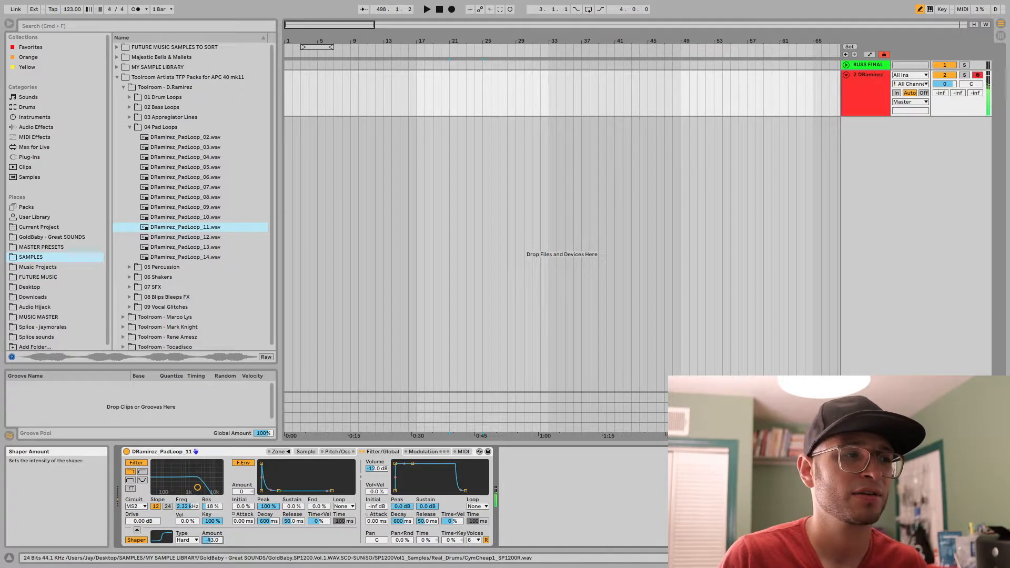
click(192, 540)
click(188, 533)
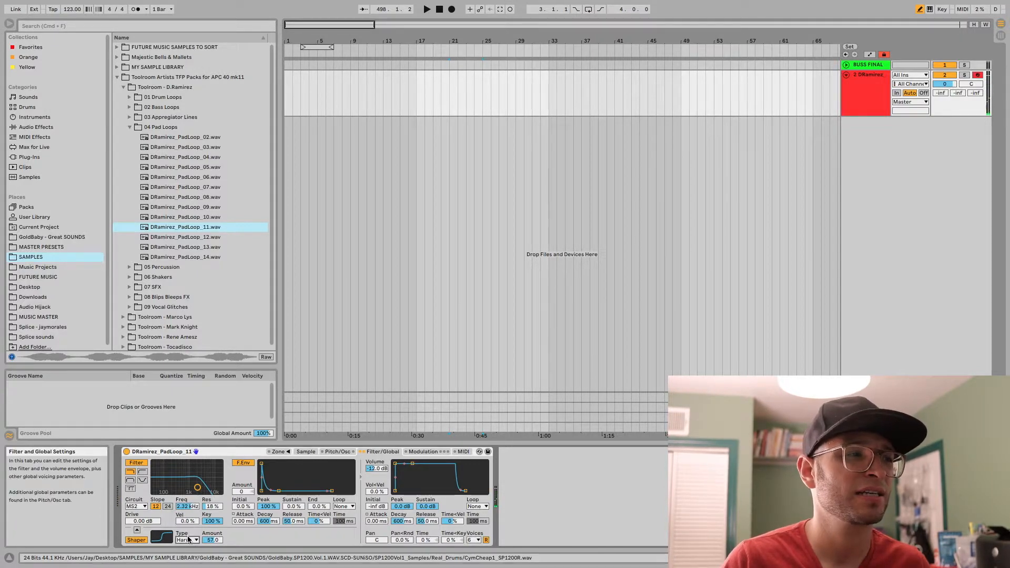
Try the Sine shaper type at amounts of 7 and 21, and the 4Bit type at amounts of 50 and 35.
click(189, 539)
click(182, 526)
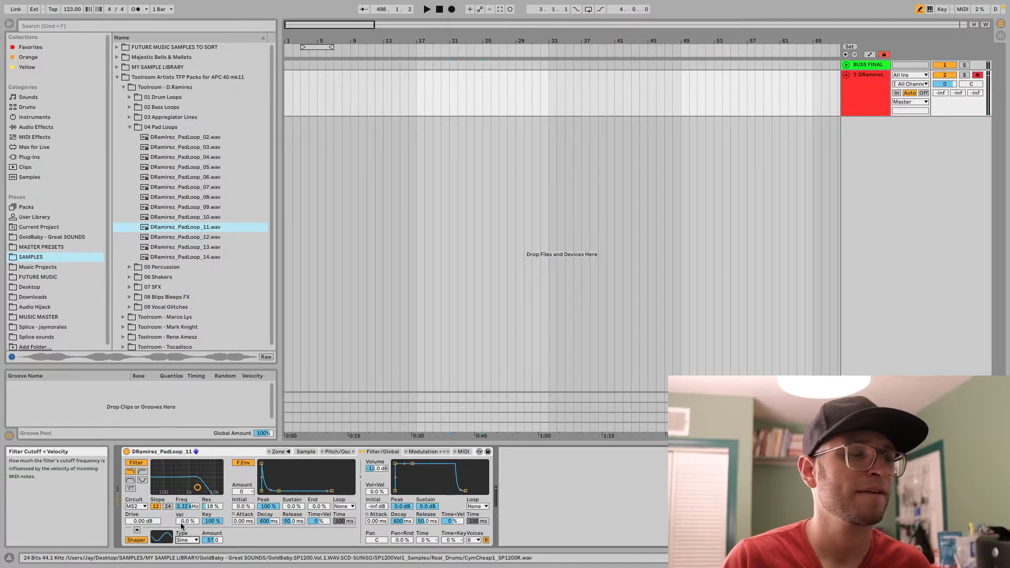
drag(212, 540, 212, 558)
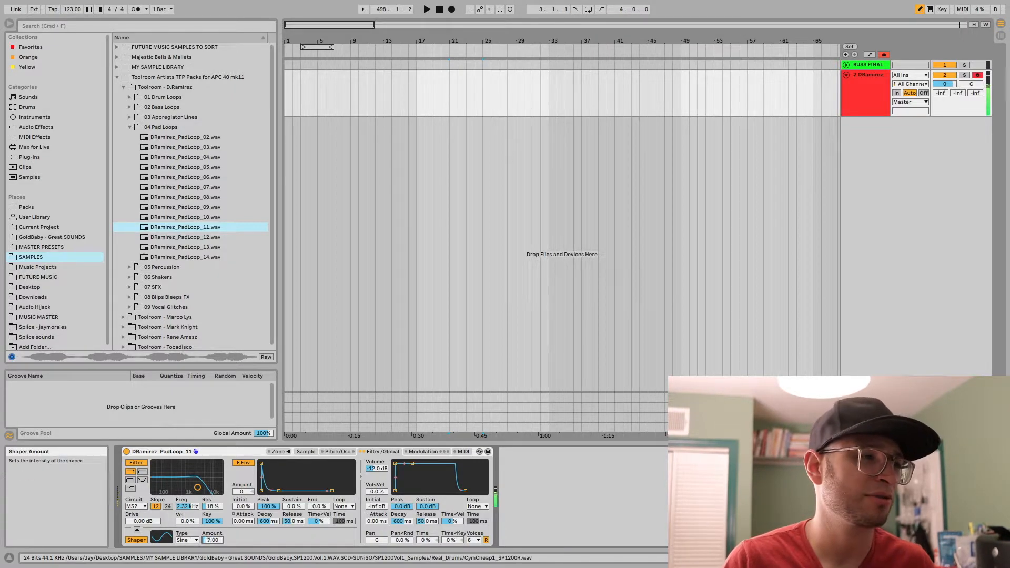
click(195, 540)
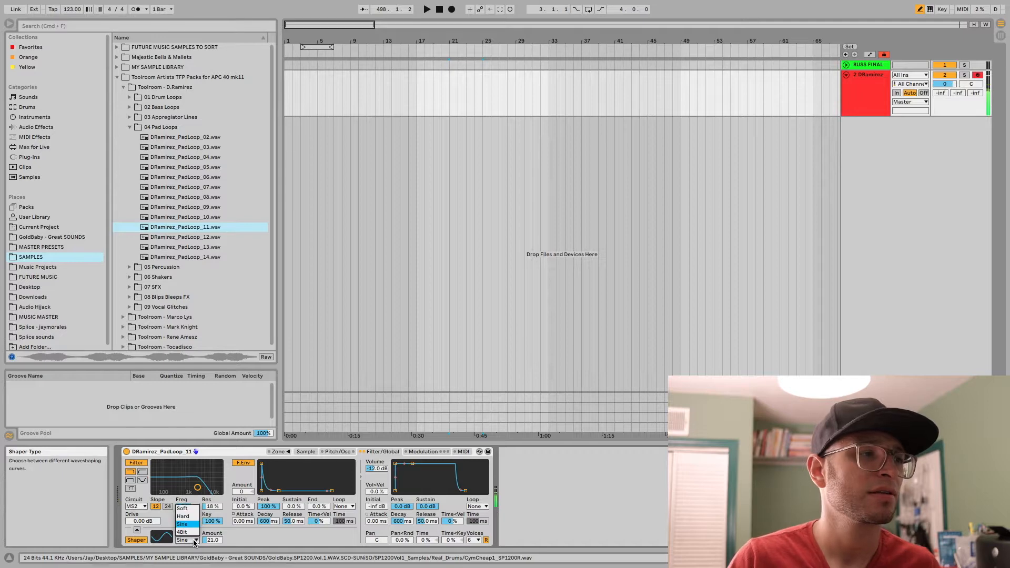
click(191, 534)
drag(214, 539, 214, 538)
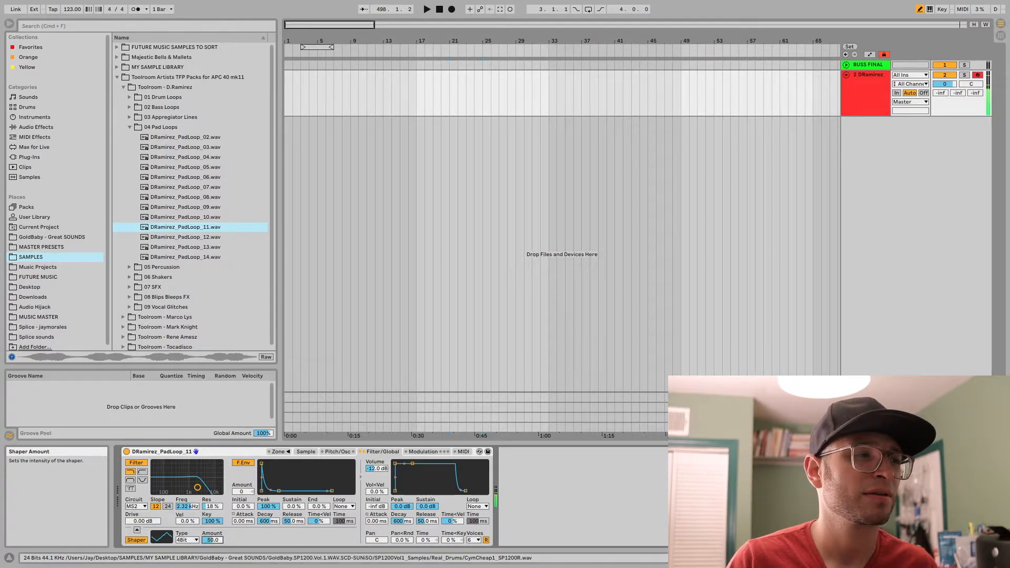
Set the shaper type to Soft with an amount of 6, and turn the shaper off.
click(188, 539)
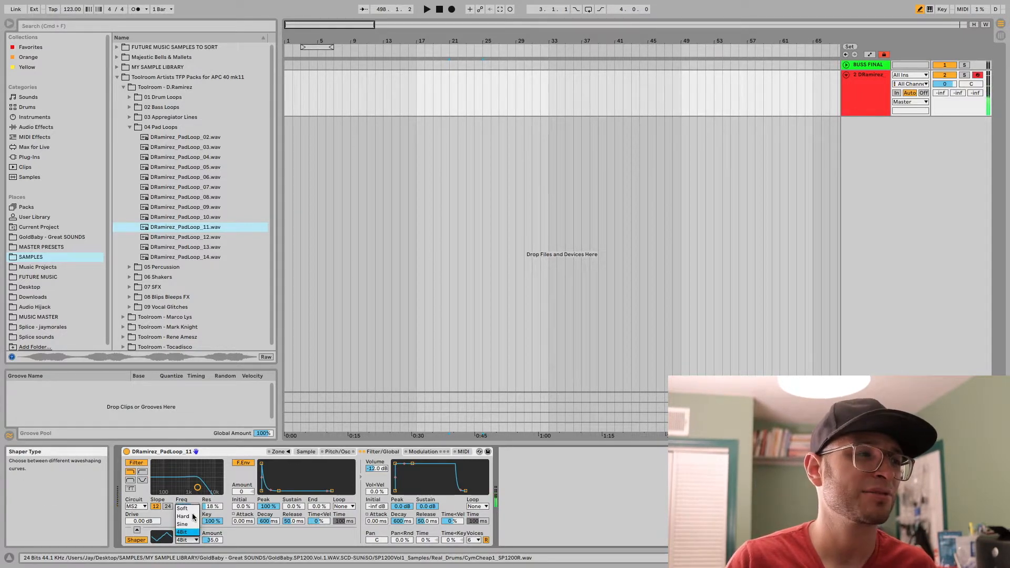
click(185, 508)
drag(212, 540, 209, 560)
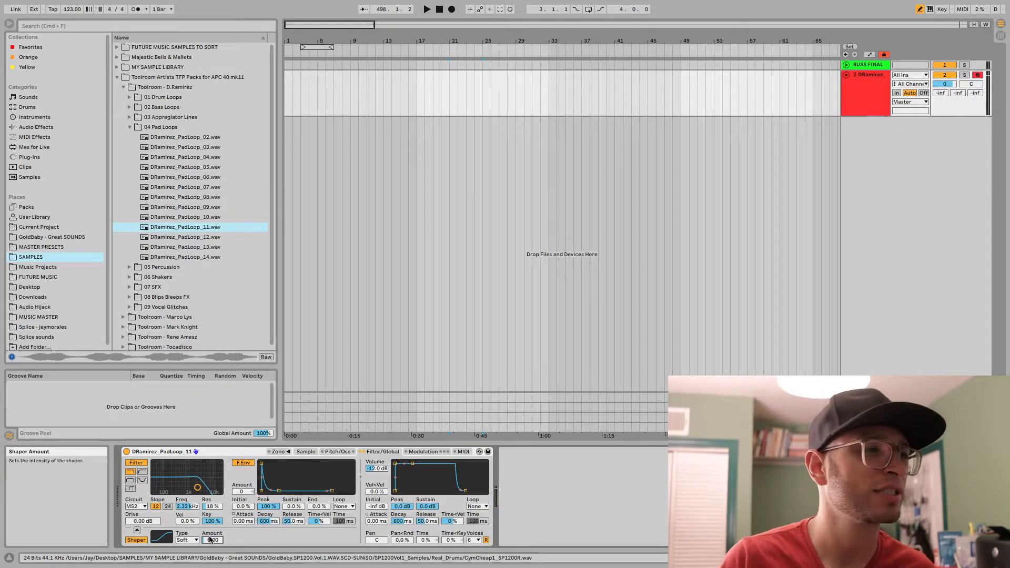
click(137, 531)
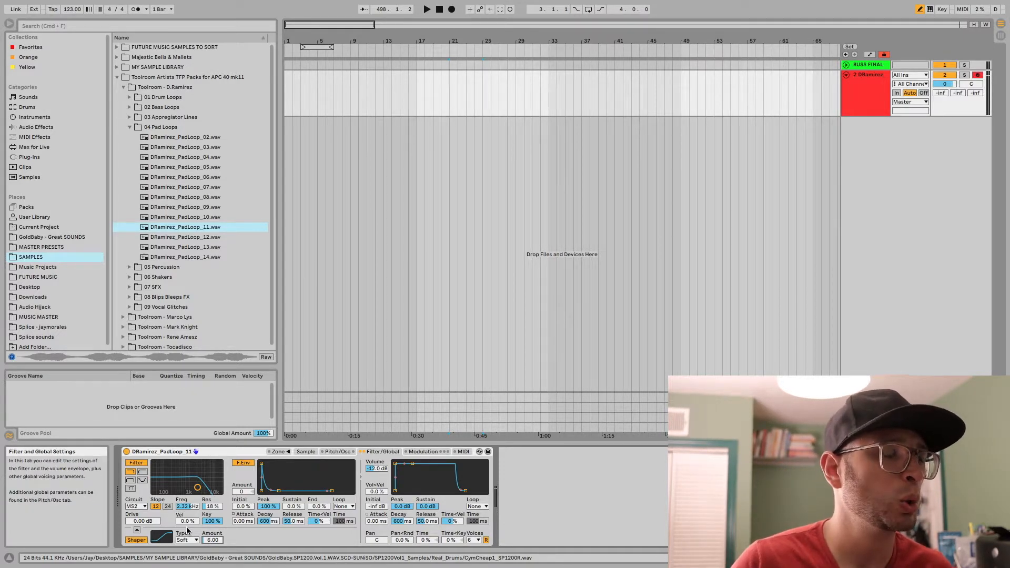
click(131, 541)
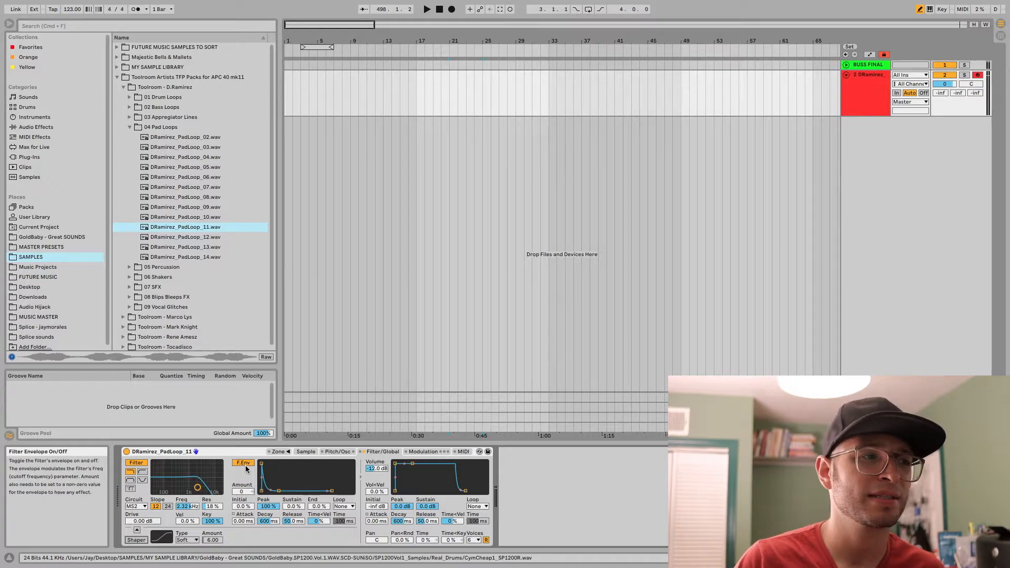
Lower the lowpass filter cutoff to about 620 Hz and set the filter envelope amount to 72.
mouse_move(199, 488)
mouse_down()
mouse_move(172, 489)
mouse_move(184, 488)
mouse_up()
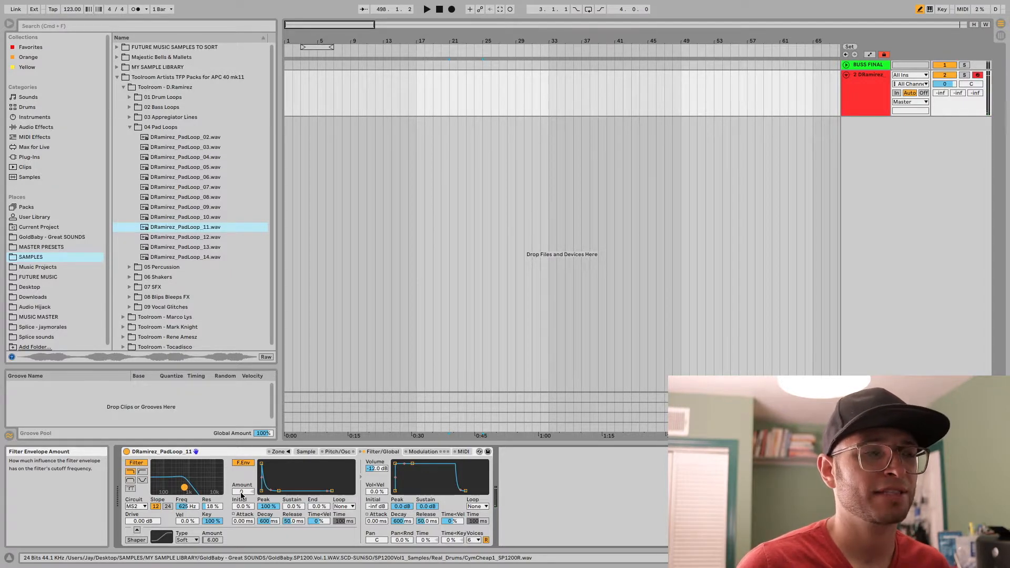
click(241, 493)
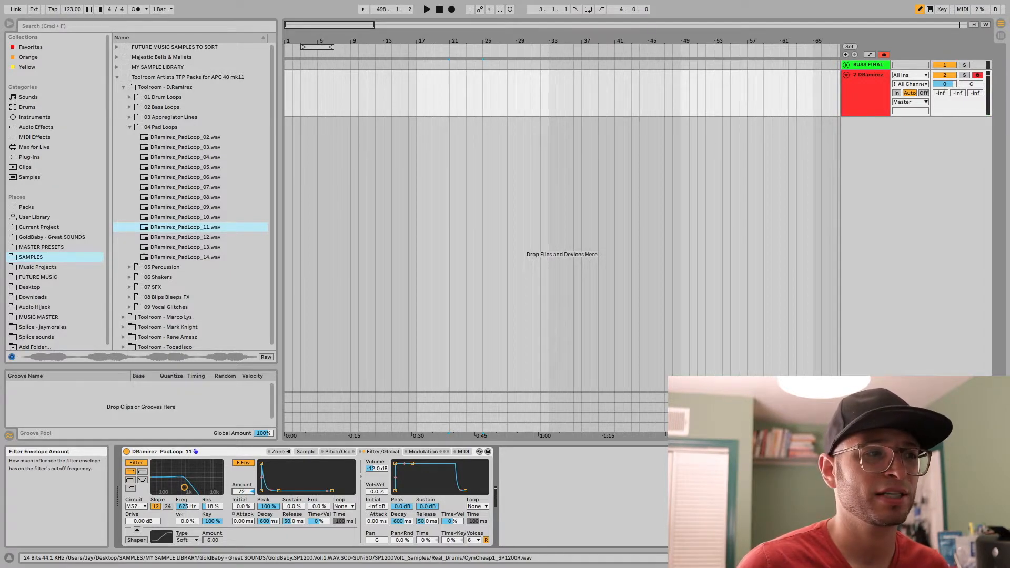
text(72)
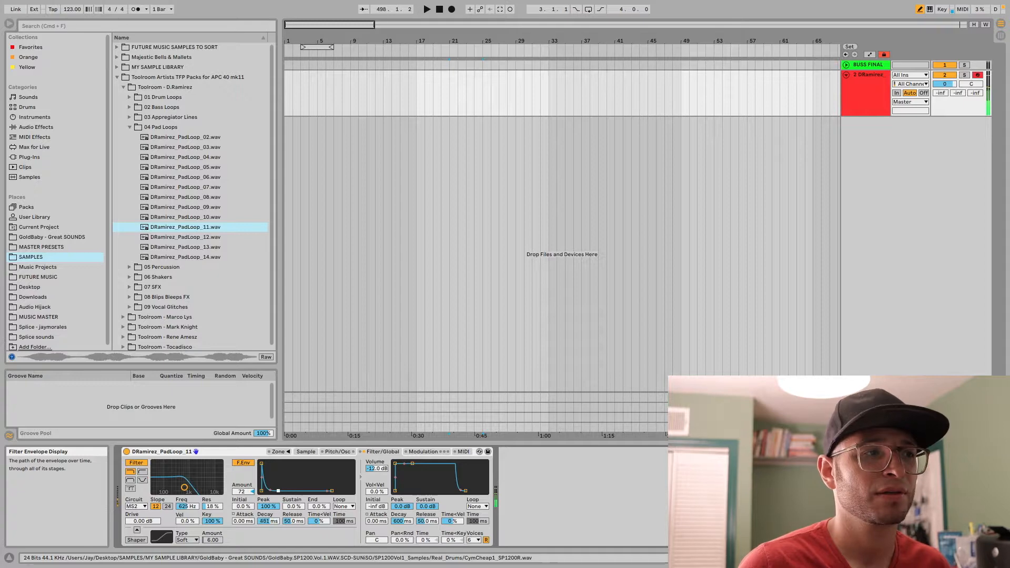
Shorten the filter envelope decay to 5.68 ms, and set the filter cutoff to about 450 Hz with 20% resonance.
drag(279, 490, 266, 490)
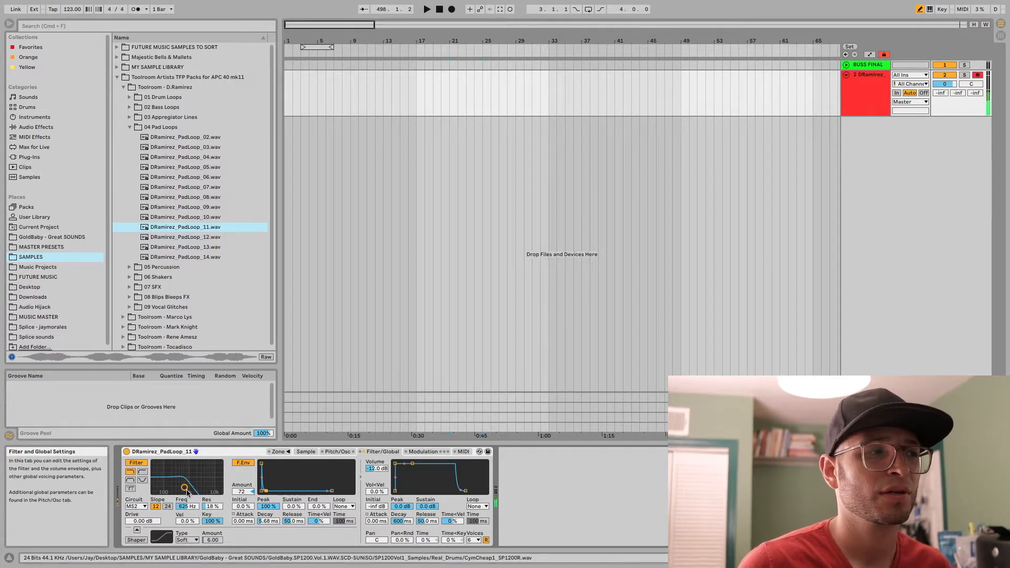
mouse_move(184, 488)
mouse_down()
mouse_move(173, 484)
mouse_move(182, 483)
mouse_up()
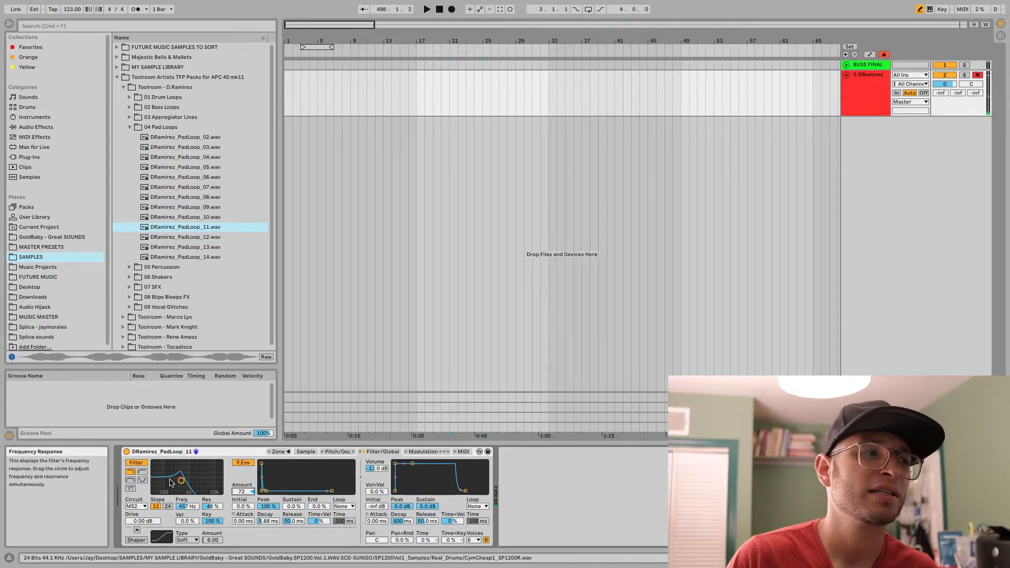
mouse_move(181, 481)
mouse_down()
mouse_move(156, 485)
mouse_move(203, 483)
mouse_move(181, 486)
mouse_up()
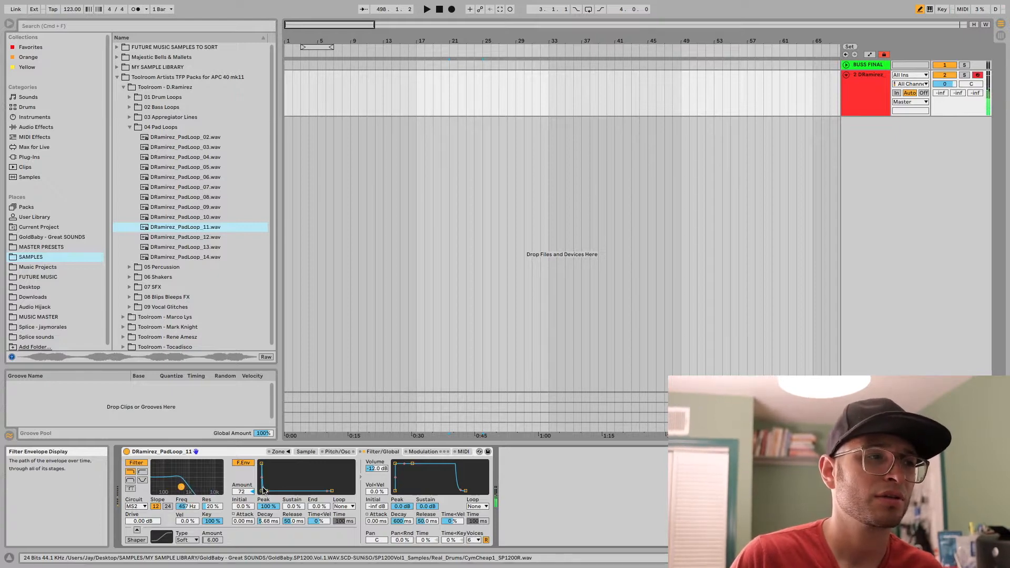
Try a 6.86 s filter envelope attack, and reshape the envelope to 0 ms attack, 92% peak and 1.9% sustain.
drag(262, 465, 290, 465)
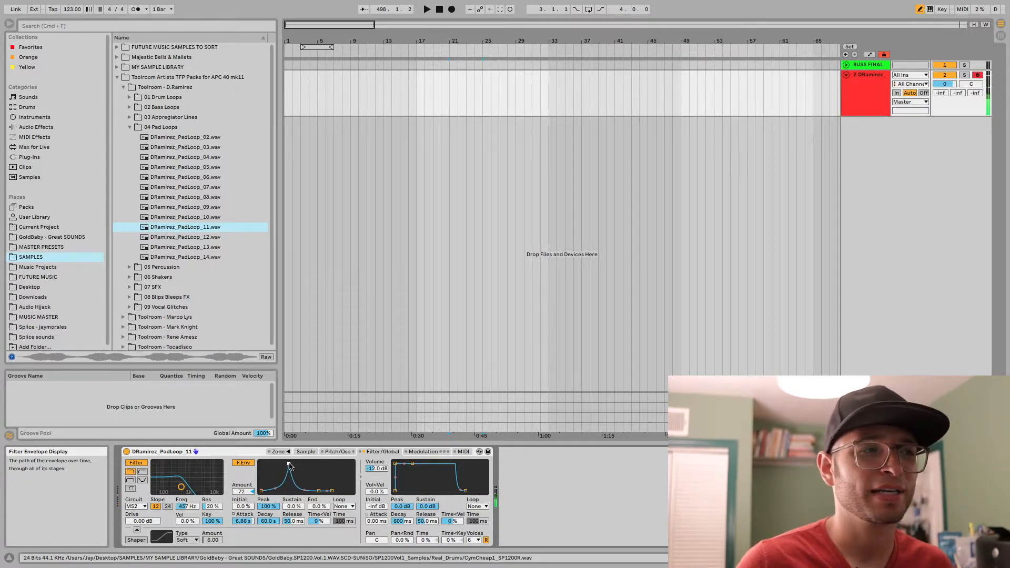
drag(275, 488, 262, 465)
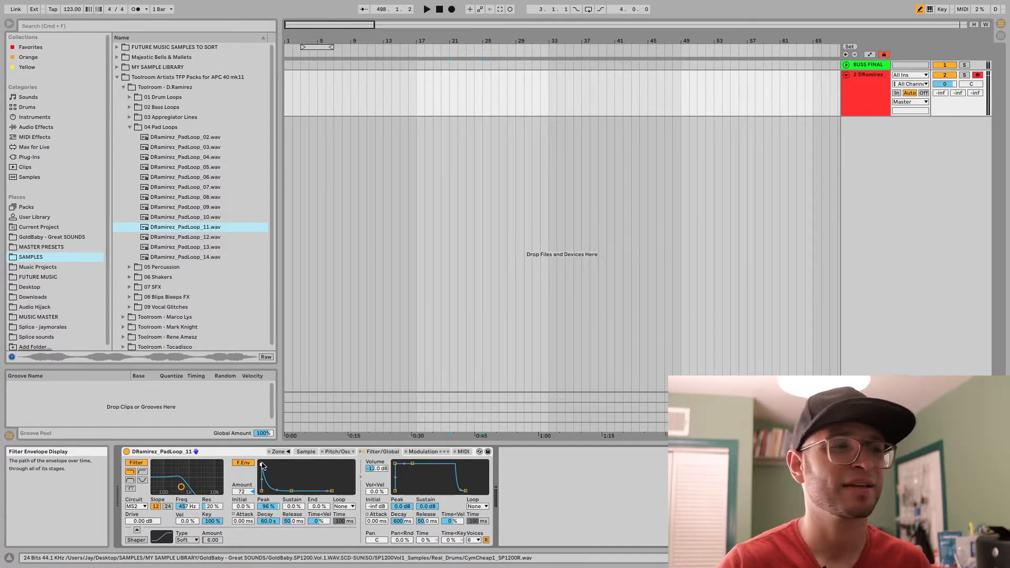
drag(266, 491, 262, 466)
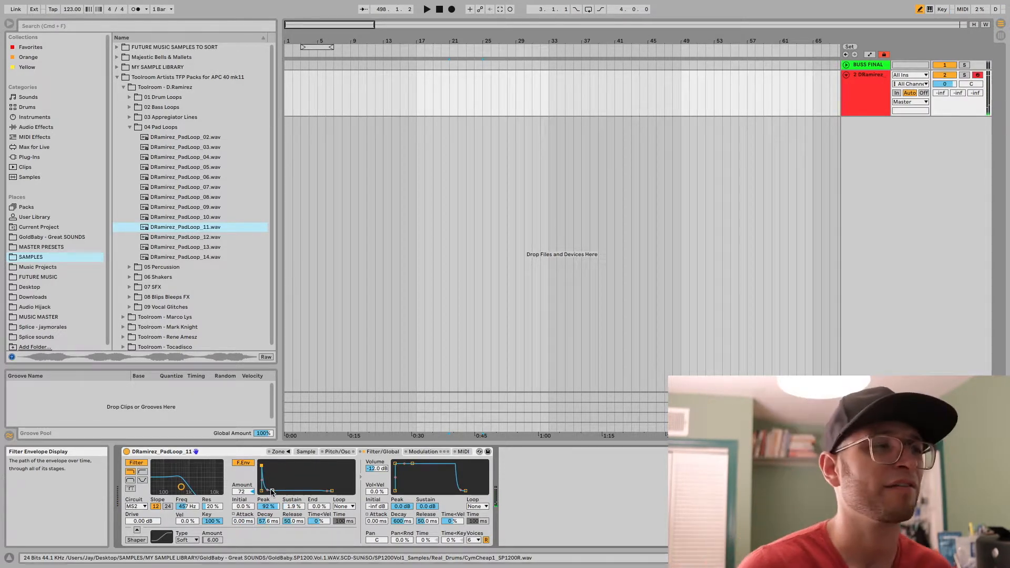
Reset the filter envelope amount to 0 and turn off the filter envelope.
double_click(242, 492)
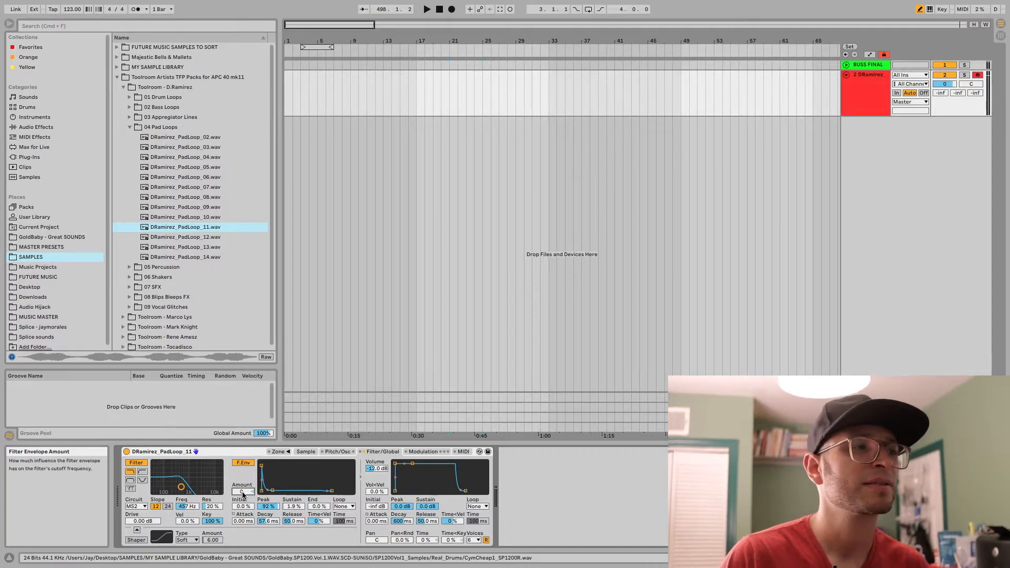
click(243, 463)
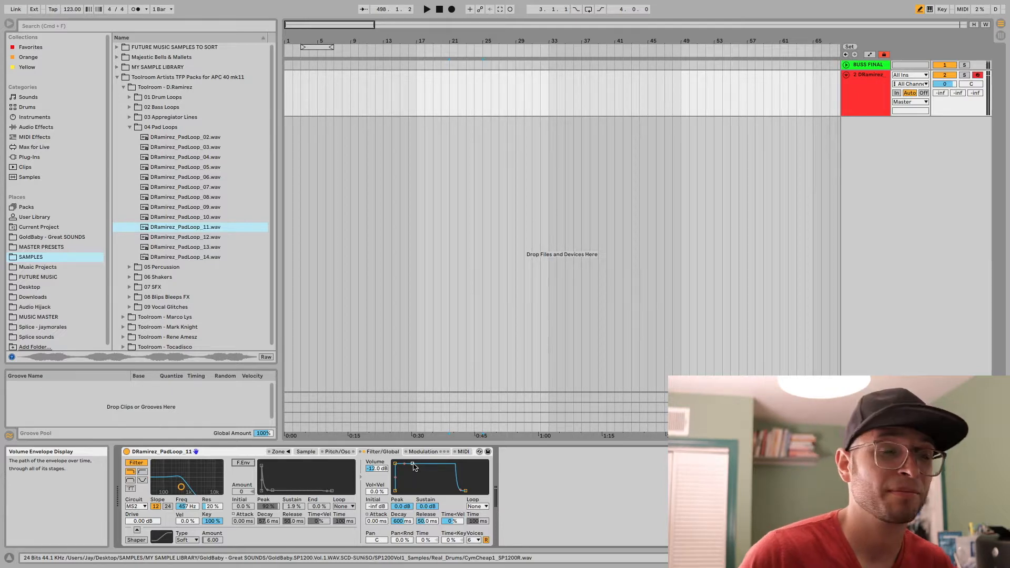
Set the volume envelope to 7.18 s decay and -65 dB sustain, and compare Vol<Vel amounts before resetting to 35%.
drag(414, 466, 375, 440)
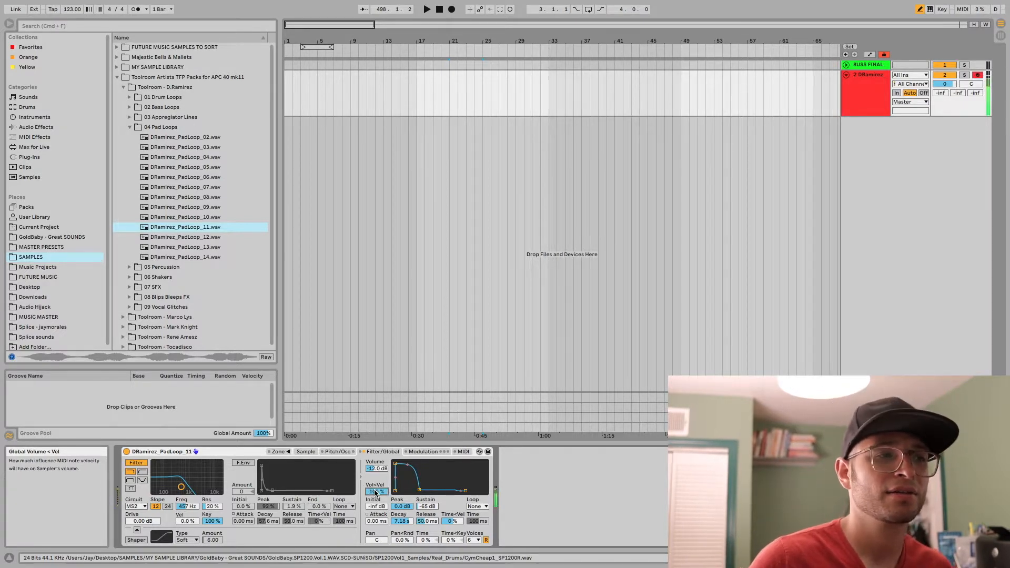
drag(376, 493, 376, 527)
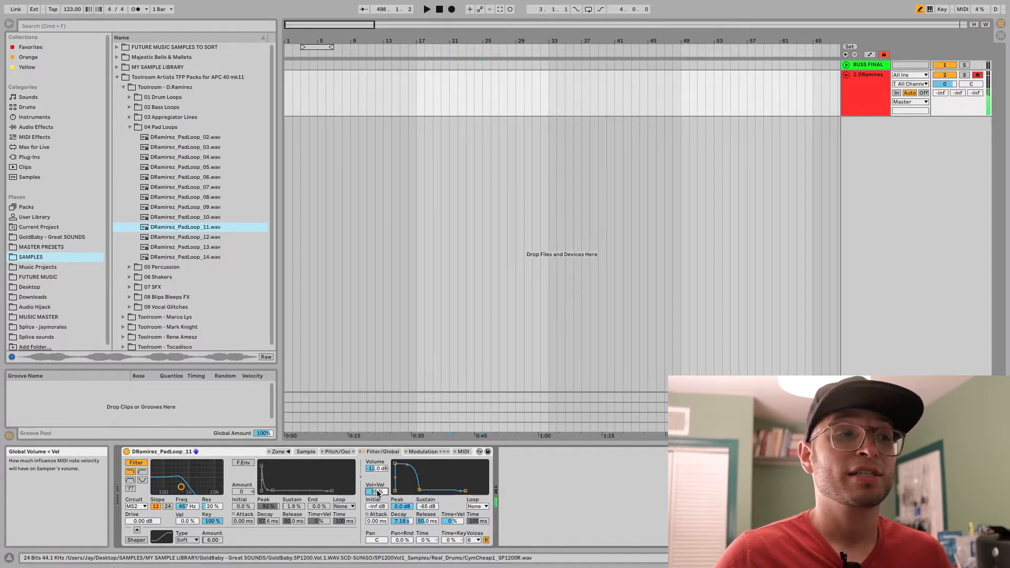
drag(377, 493, 377, 463)
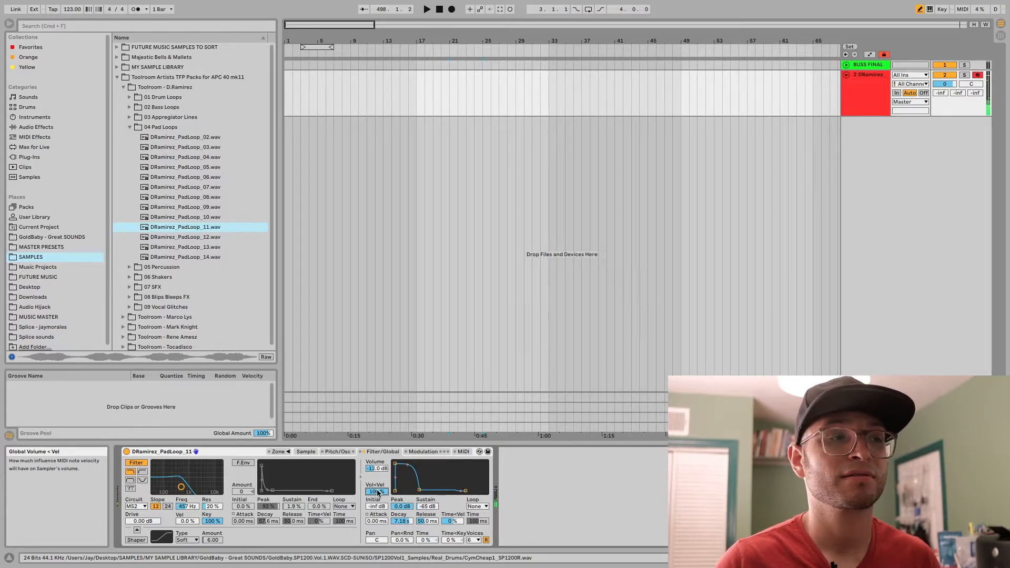
double_click(377, 491)
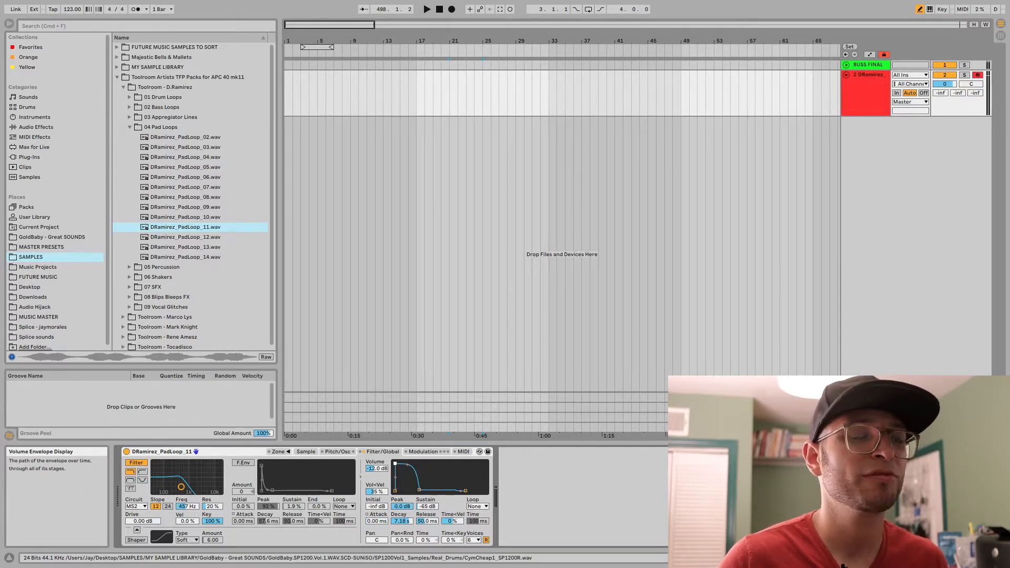
Try the global pan, and raise the envelope Time<Key amount to 100%.
drag(378, 542, 436, 520)
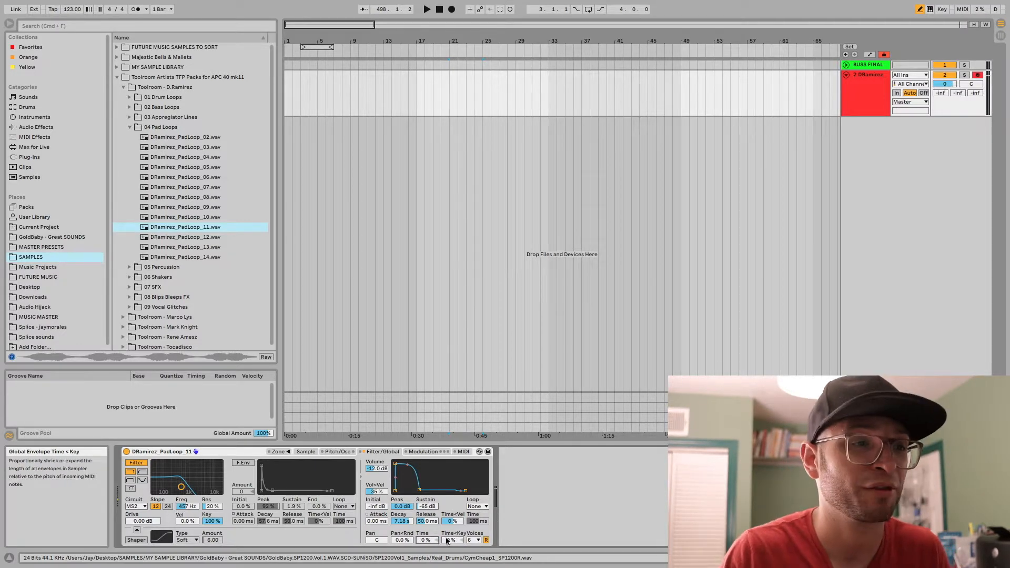
mouse_move(448, 540)
mouse_down()
mouse_move(448, 487)
mouse_move(450, 542)
mouse_up()
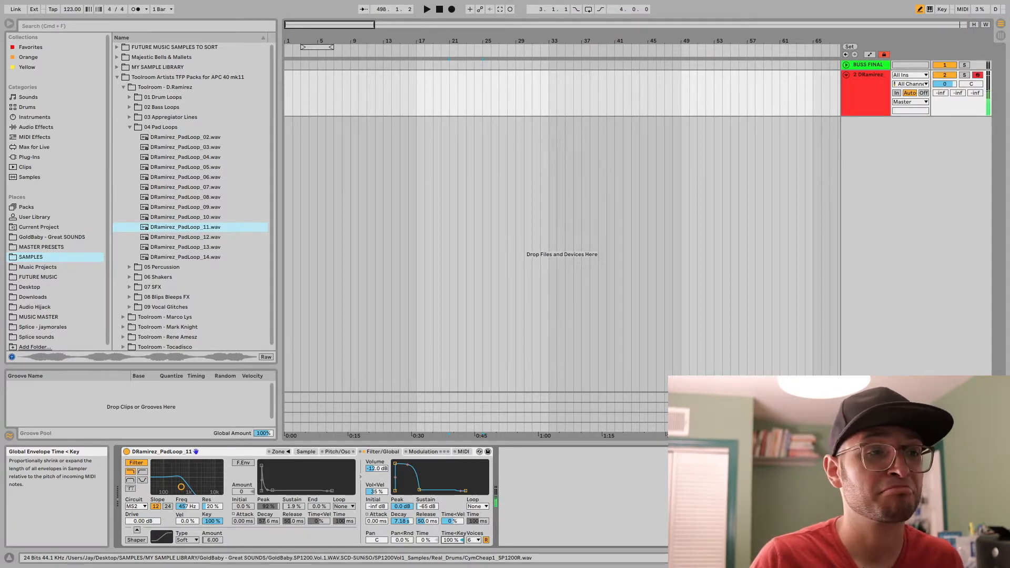
Reset the global envelope Time<Key amount to 0%, and try voice counts of 1, 3 and 7.
drag(452, 540, 459, 541)
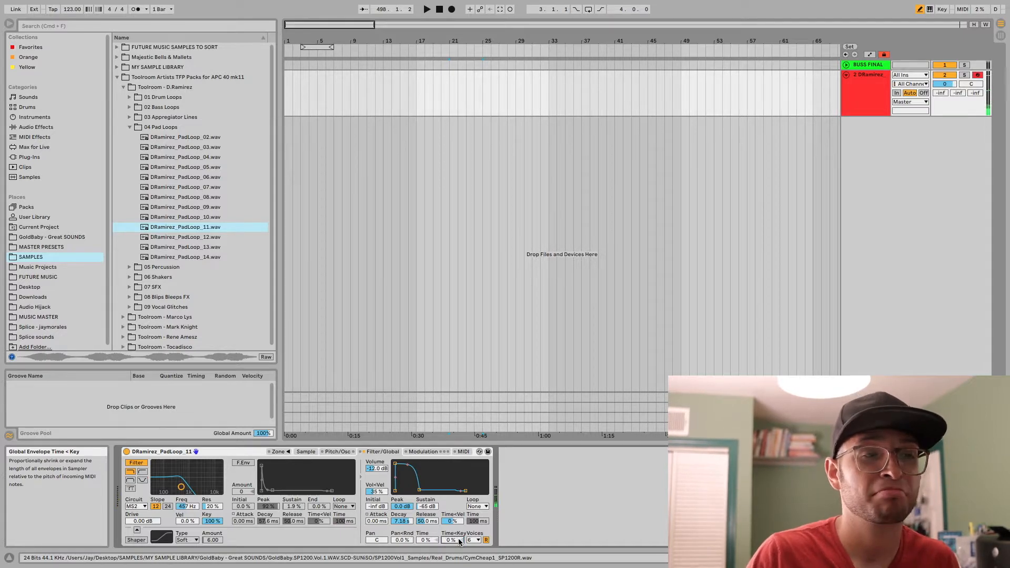
click(474, 540)
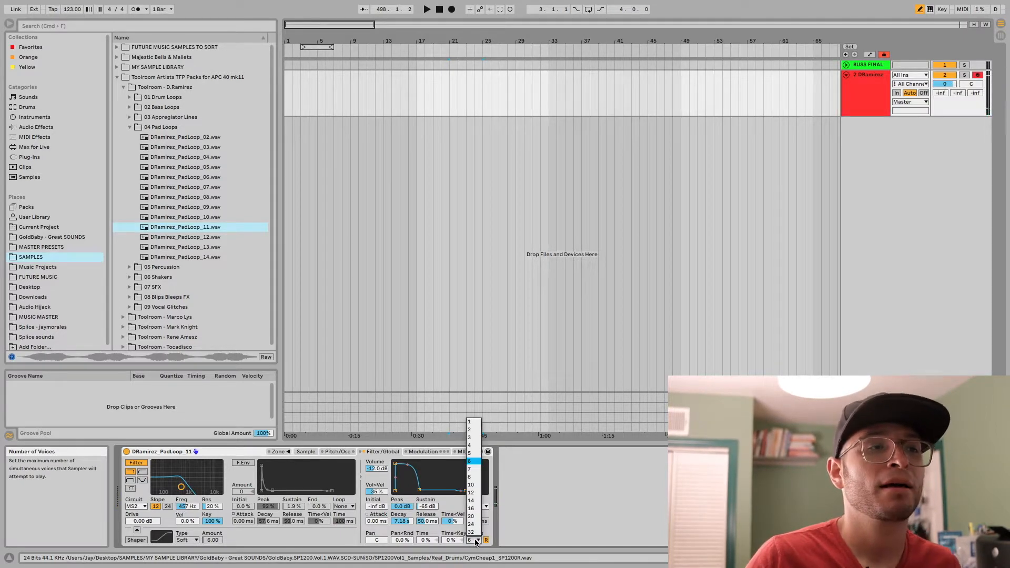
click(472, 421)
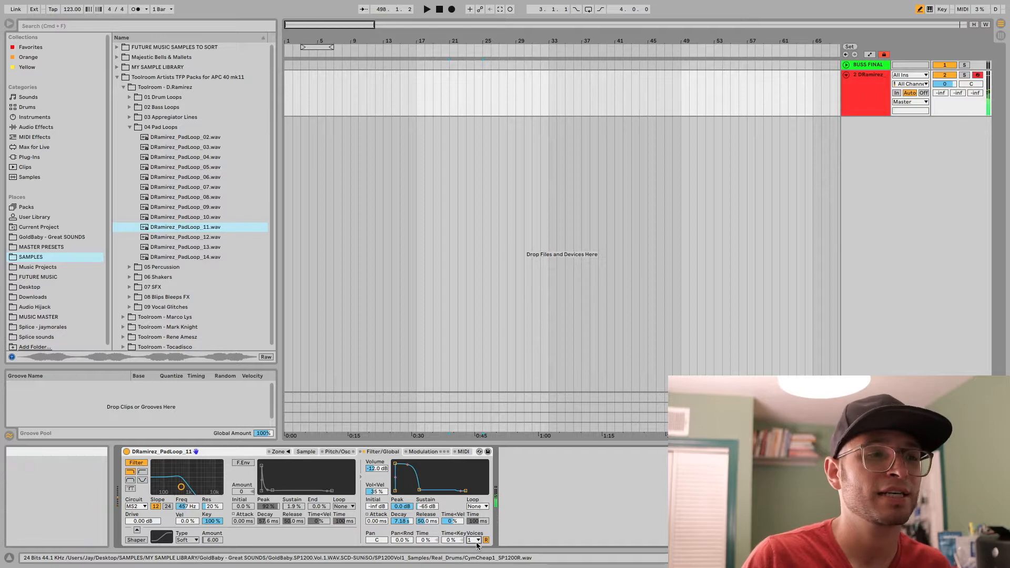
click(477, 543)
click(474, 439)
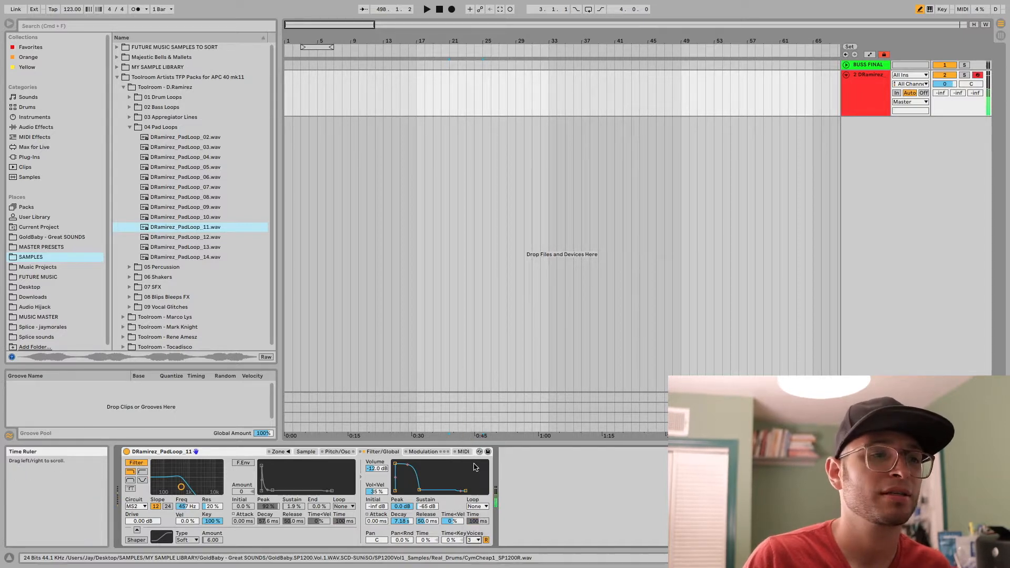
click(474, 540)
click(473, 475)
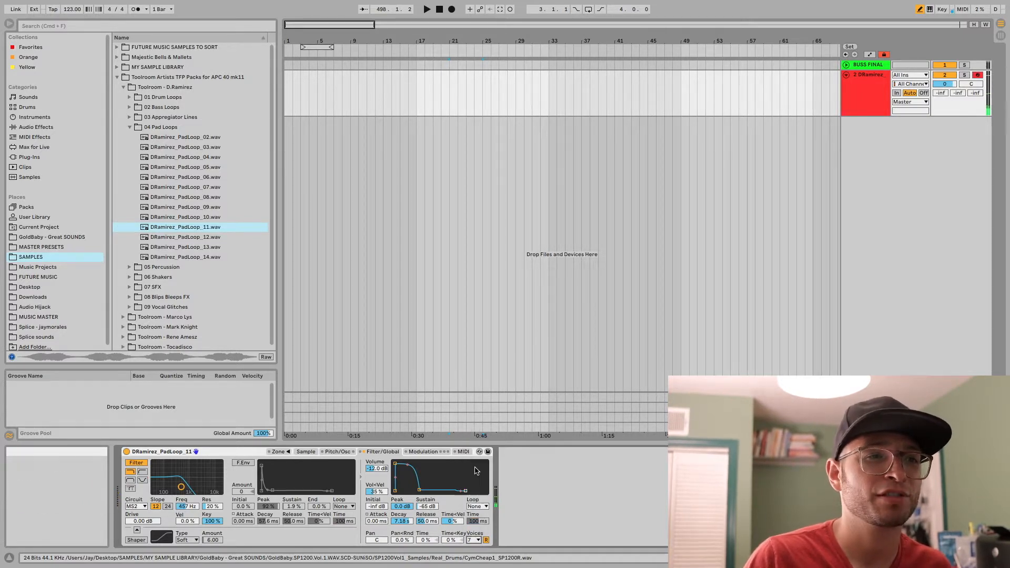
Set the number of voices to 4 and turn off global voice retriggering.
click(474, 540)
click(473, 449)
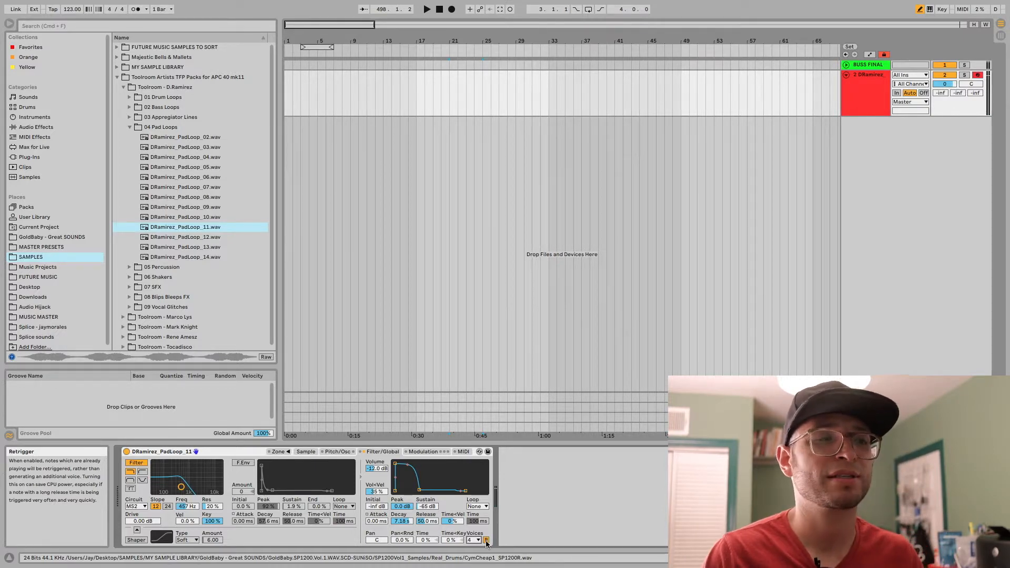
click(487, 541)
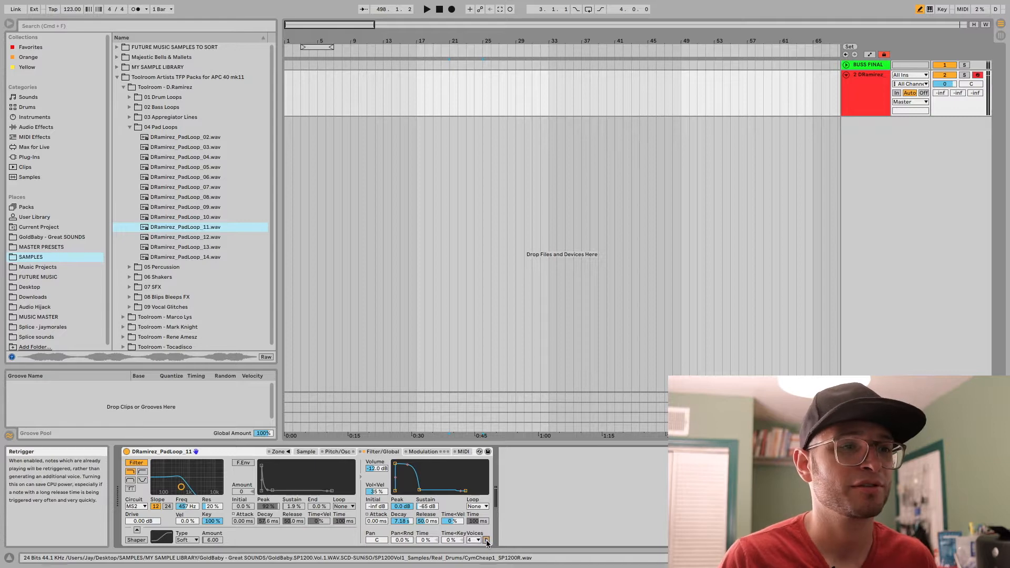
Turn on LFO 1 in the modulation section with a filter amount of 24 and a beat-synced rate of 3/16.
click(424, 452)
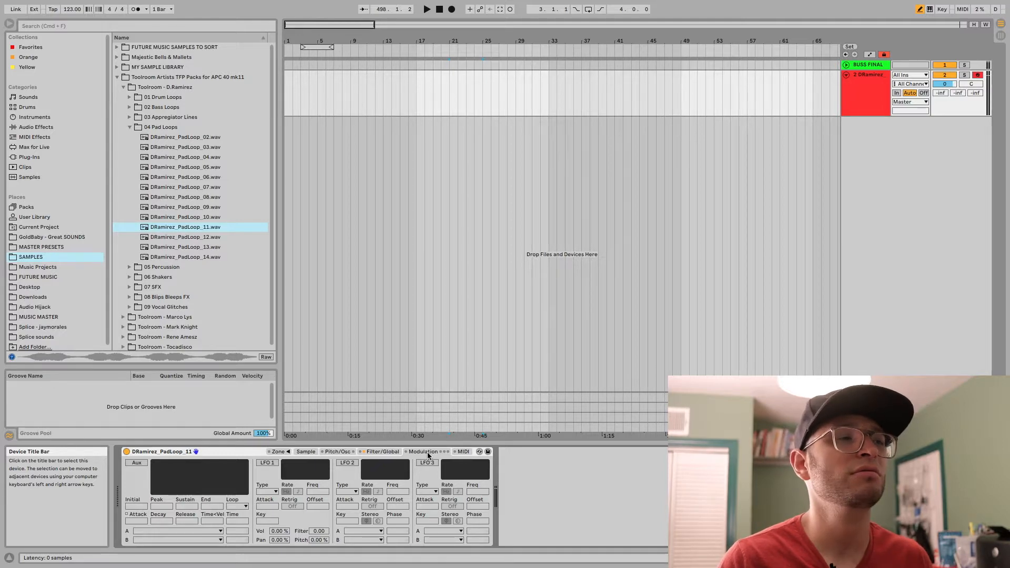
click(266, 463)
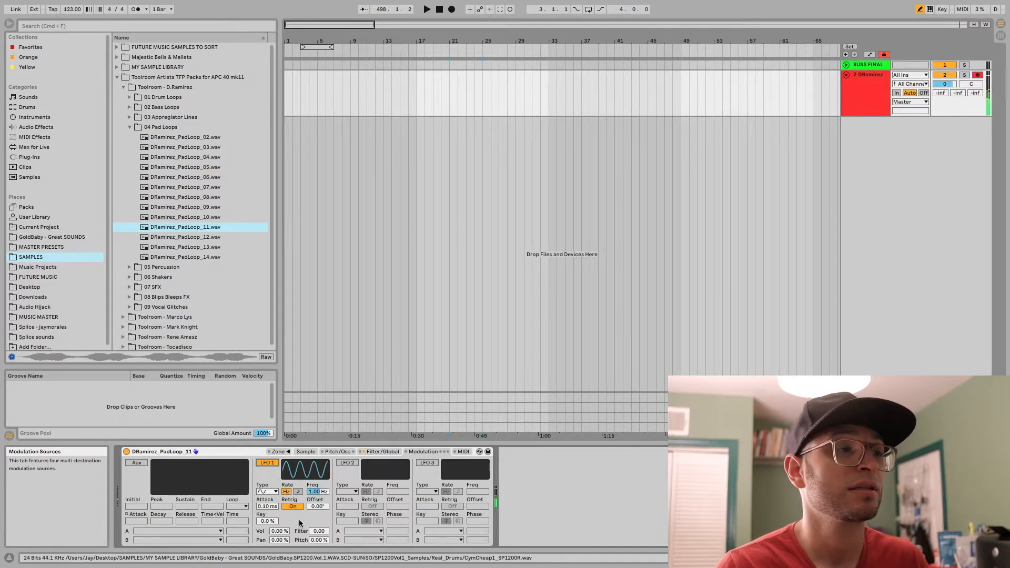
drag(317, 531, 317, 518)
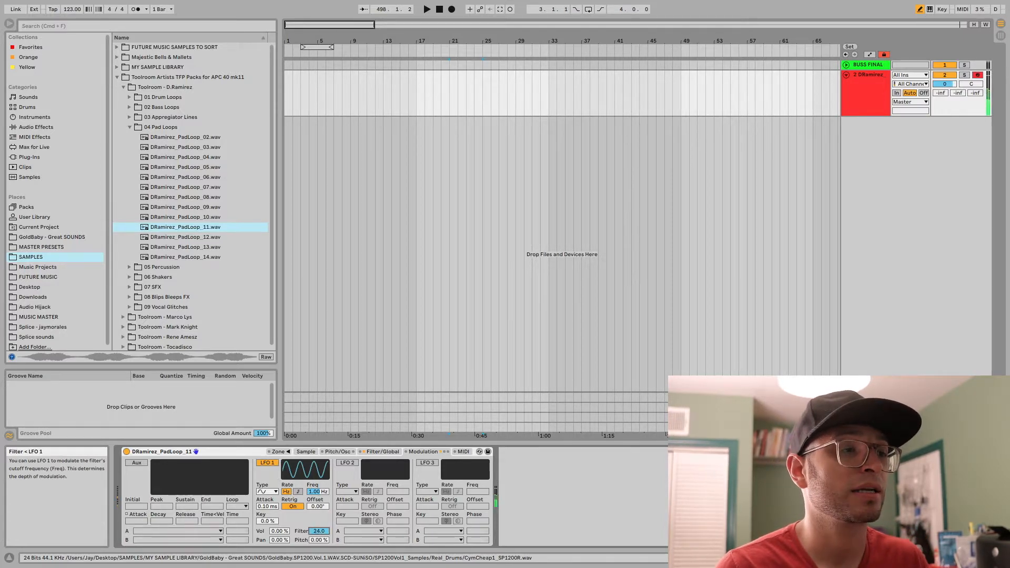
click(298, 492)
drag(317, 493, 317, 481)
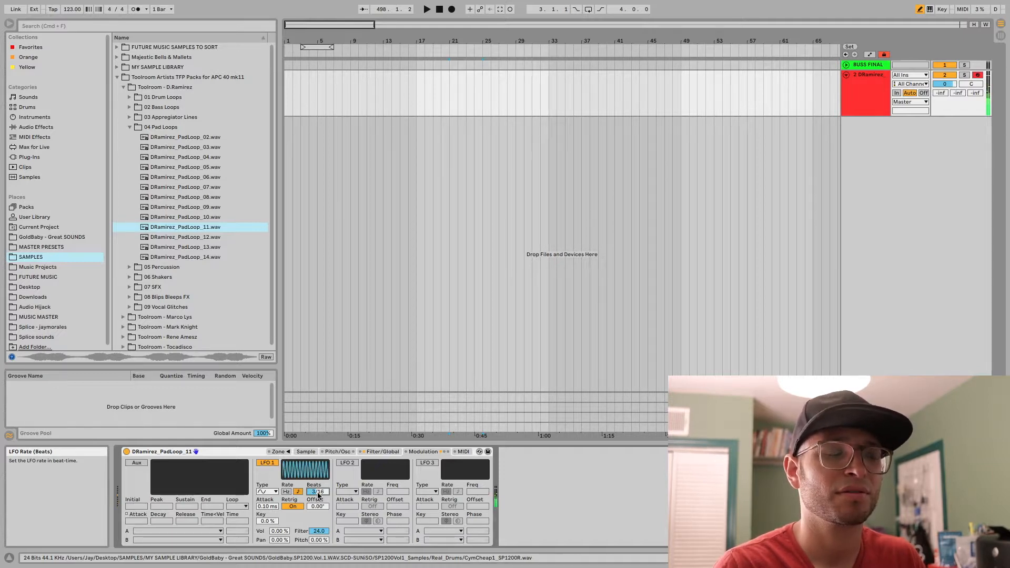
Reset LFO 1's filter amount to 0, and try its volume, pan and pitch amounts at 100%, resetting each to 0%.
drag(319, 531, 282, 504)
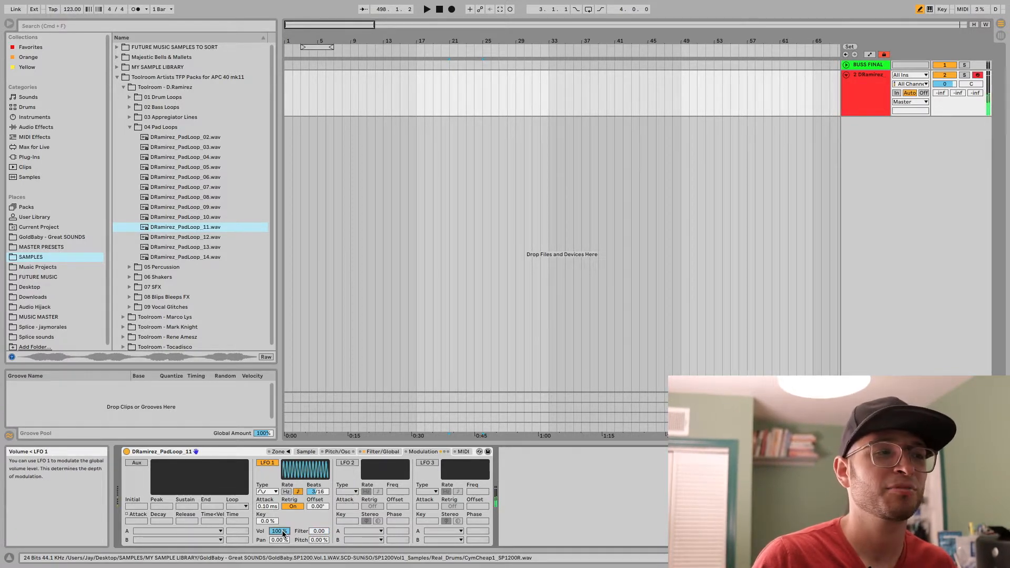
double_click(282, 531)
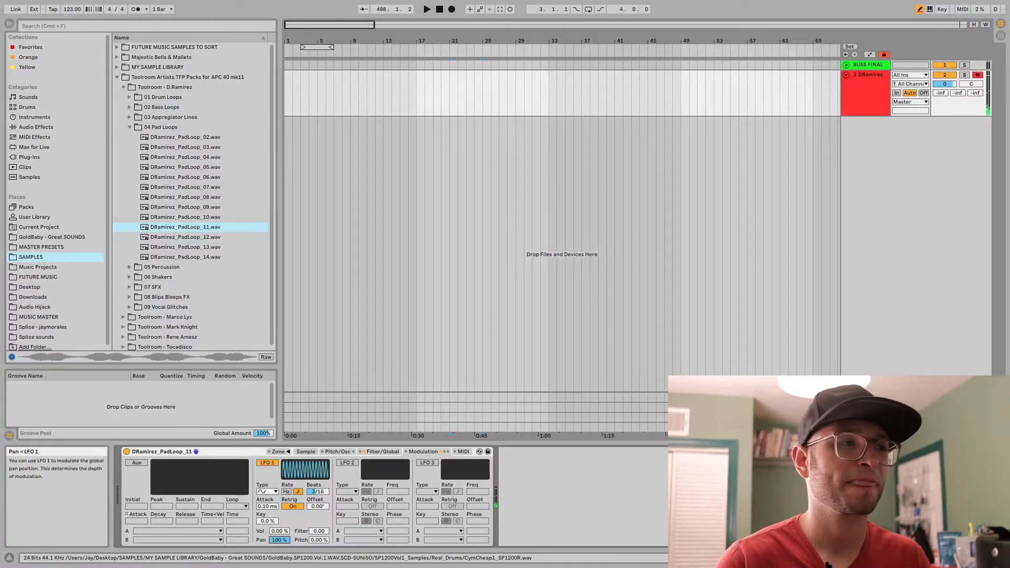
double_click(282, 538)
drag(316, 544, 316, 491)
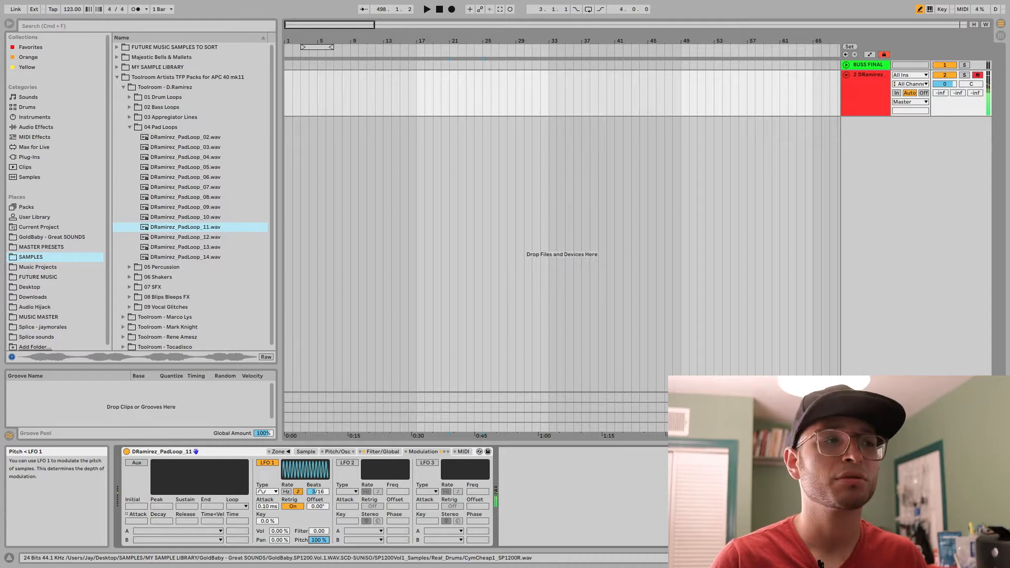
drag(319, 540, 319, 551)
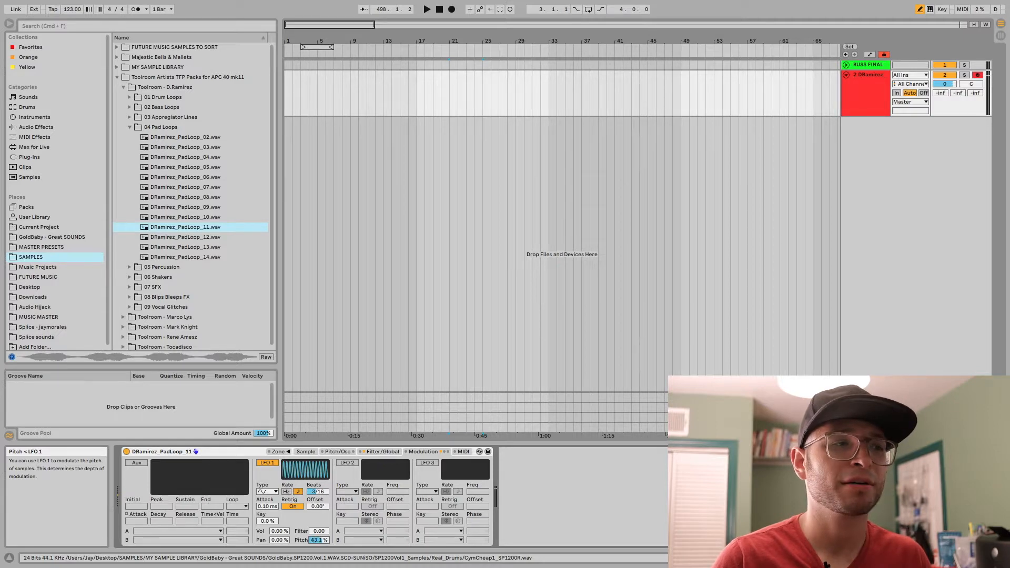
mouse_move(318, 540)
mouse_down()
mouse_move(318, 510)
mouse_move(318, 560)
mouse_move(318, 550)
mouse_up()
Compare LFO 1 retriggering off and on, leaving it on, and change its waveform to square.
click(293, 506)
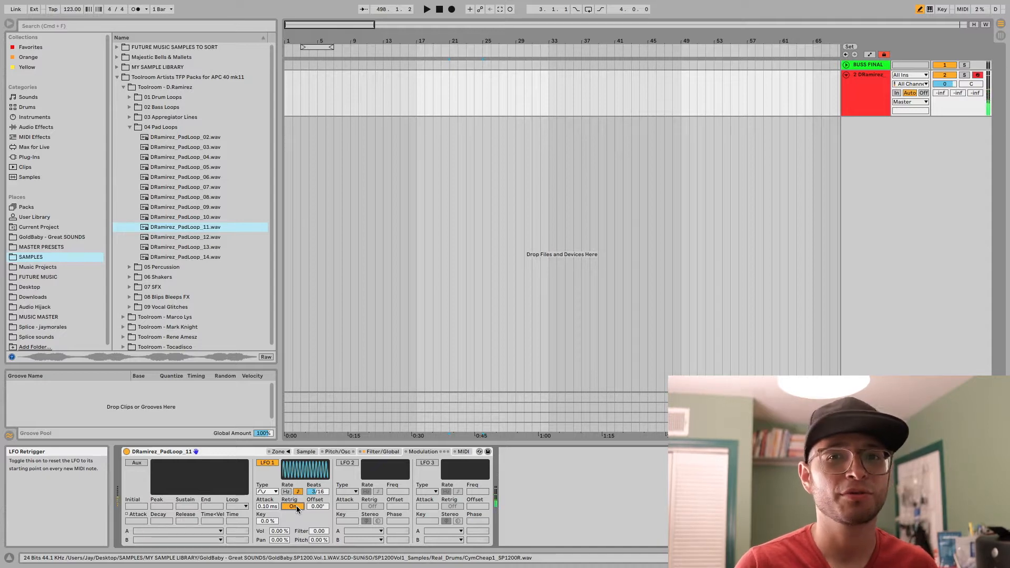
click(293, 506)
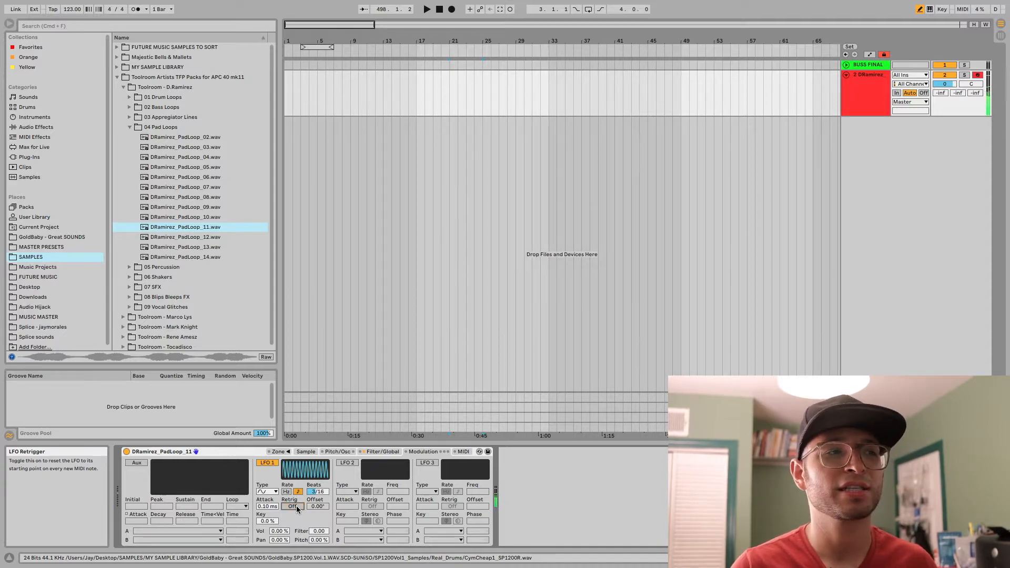
click(296, 506)
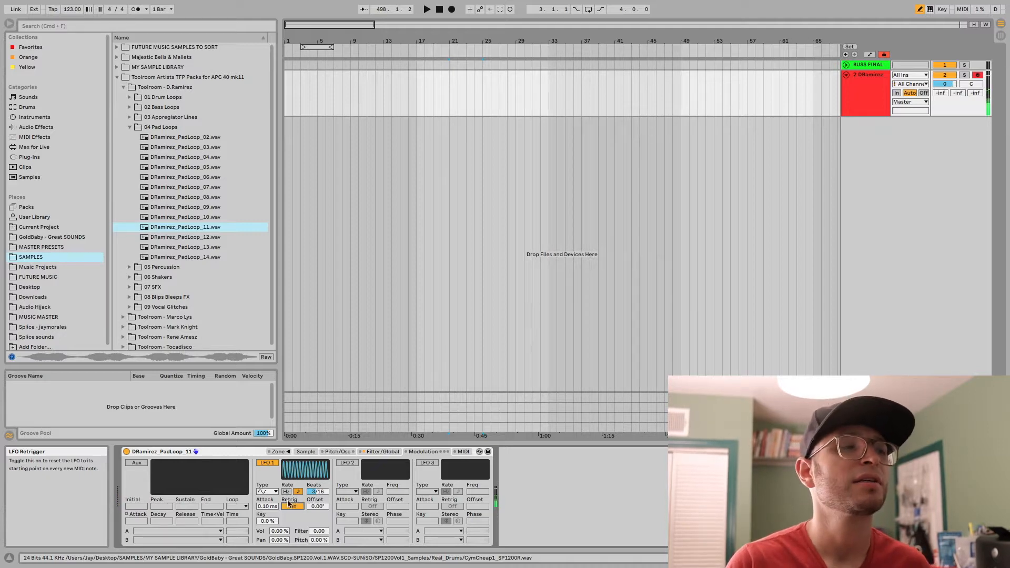
click(266, 492)
click(268, 509)
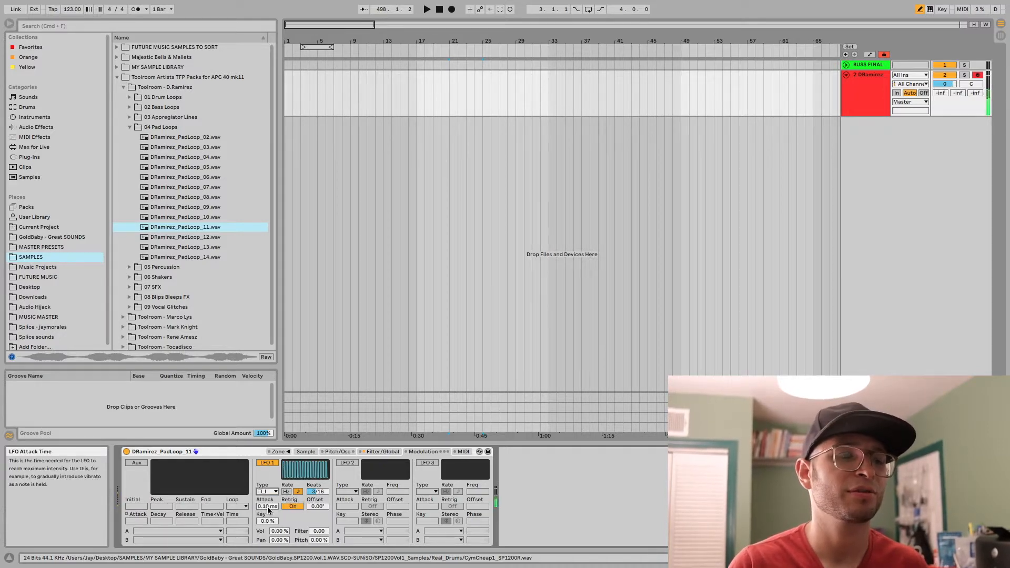
Set LFO 1's rate to 1/6 and volume amount to 100%, and try a filter amount of 24 before resetting it.
drag(310, 533, 319, 489)
double_click(312, 531)
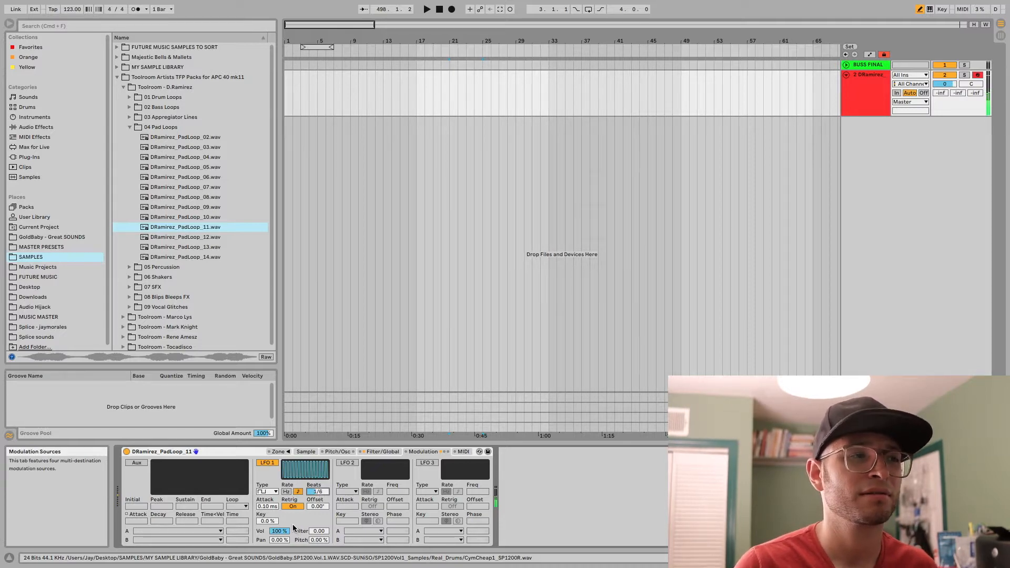
drag(321, 536, 321, 534)
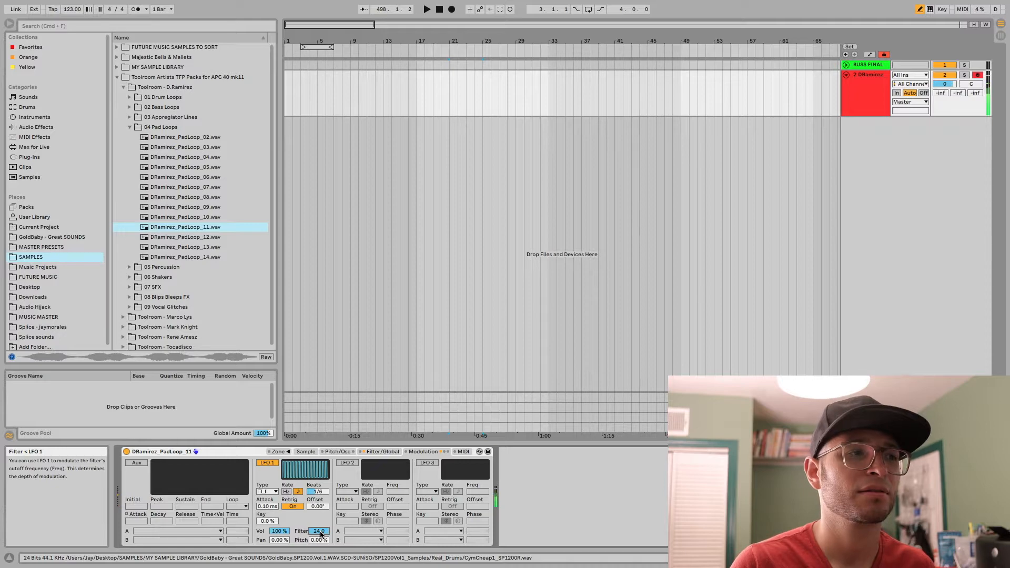
double_click(321, 534)
Set LFO 1's Key amount to 100%, its volume amount to 0% and its rate to 5/16.
click(267, 522)
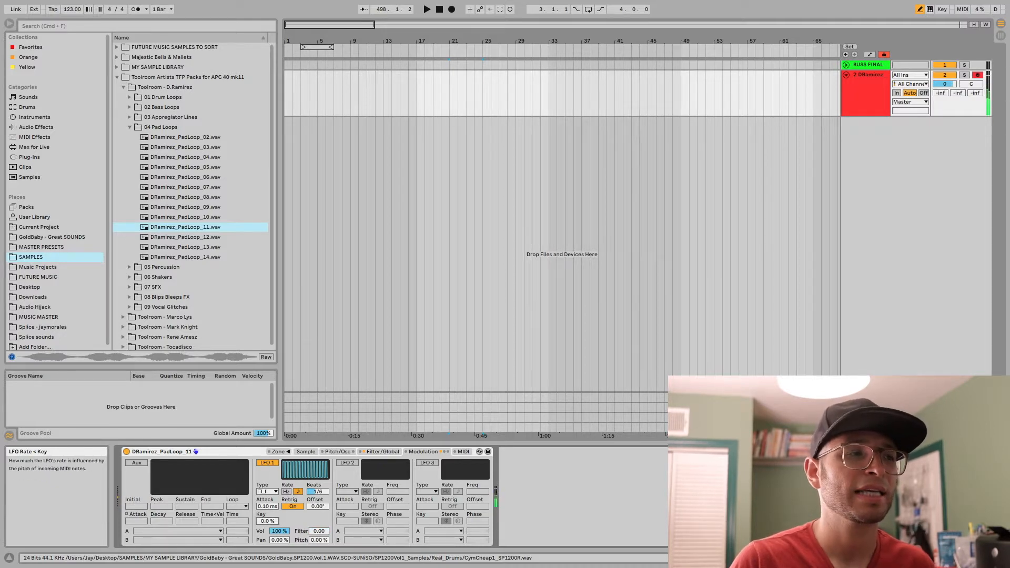
drag(267, 521, 264, 519)
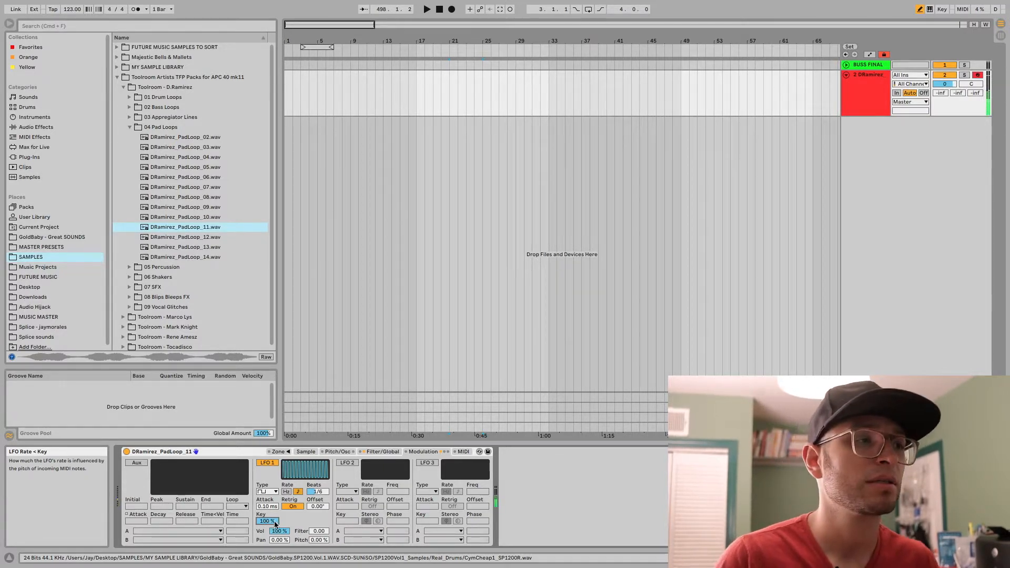
drag(279, 531, 280, 540)
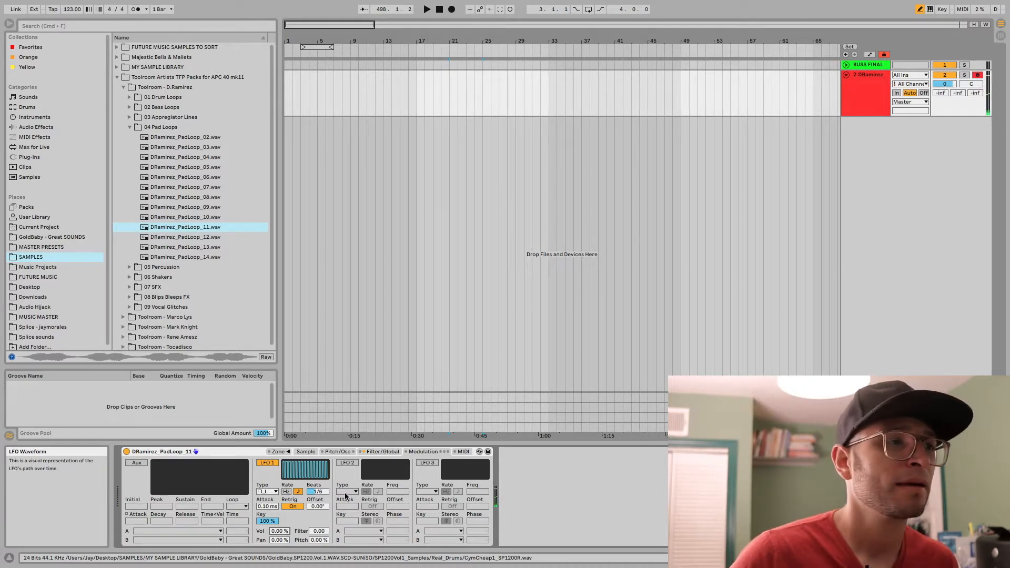
drag(326, 495, 325, 488)
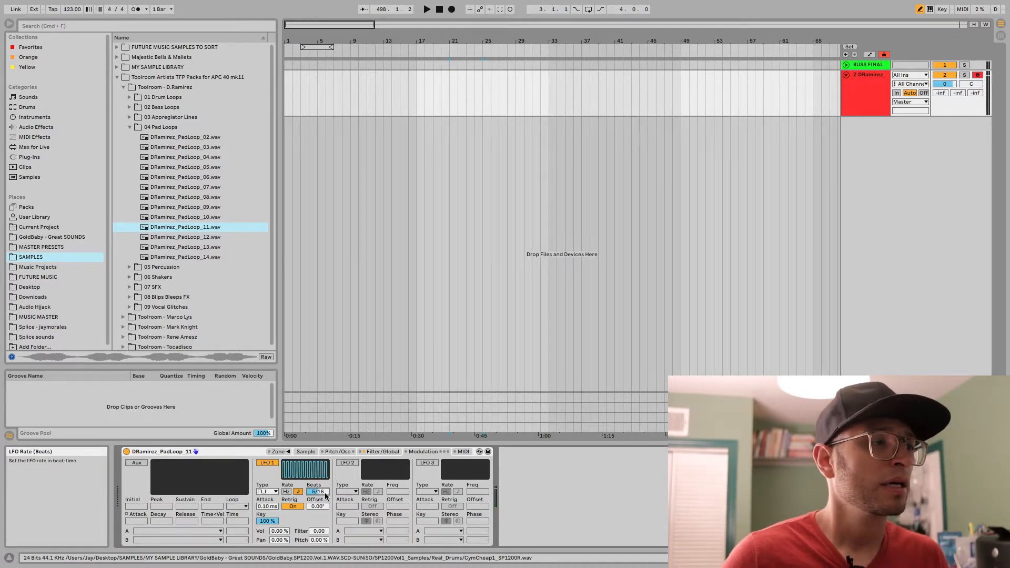
Turn on the auxiliary envelope and route its destination A to LFO 1 Rate.
click(136, 462)
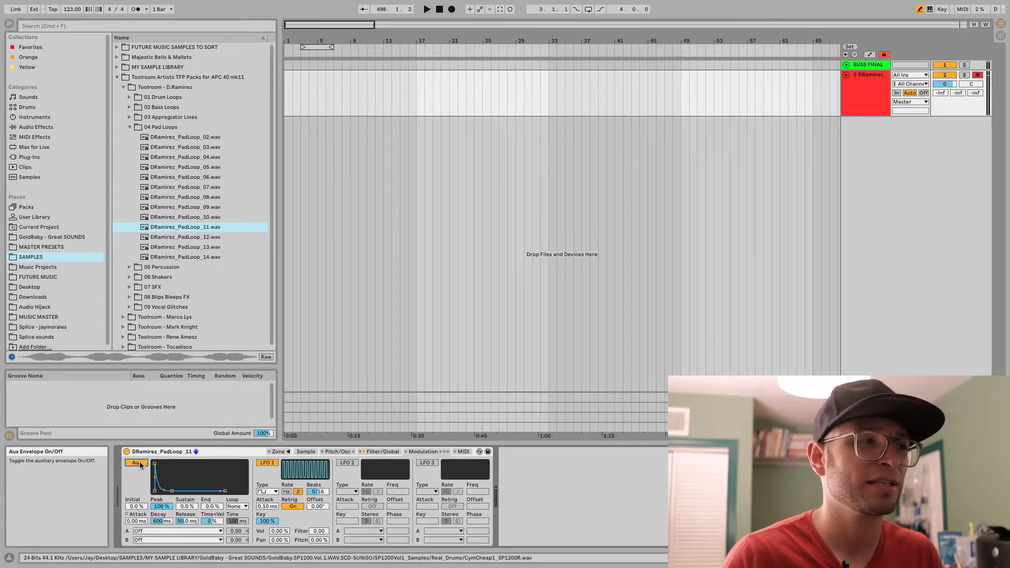
click(161, 531)
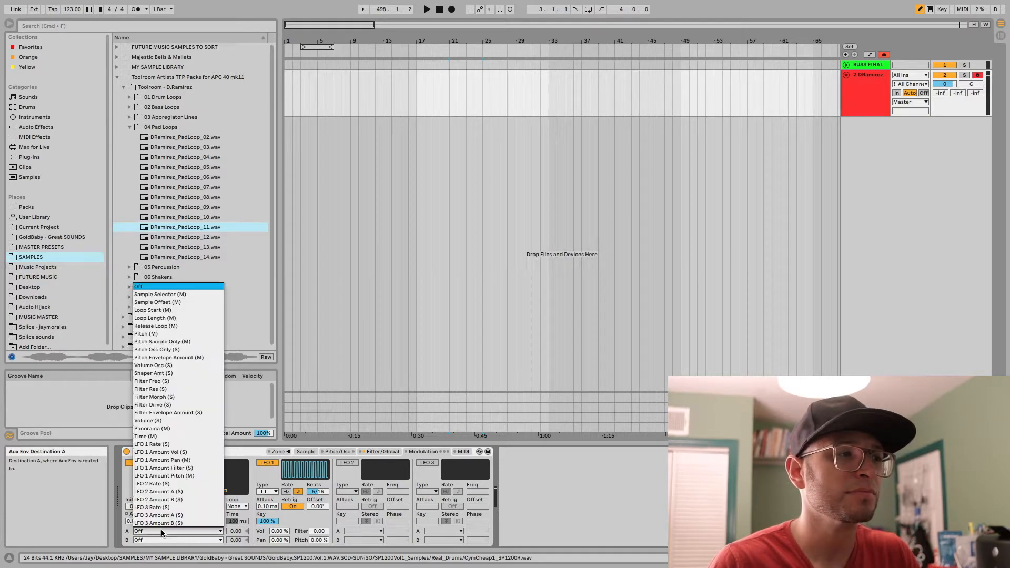
click(161, 530)
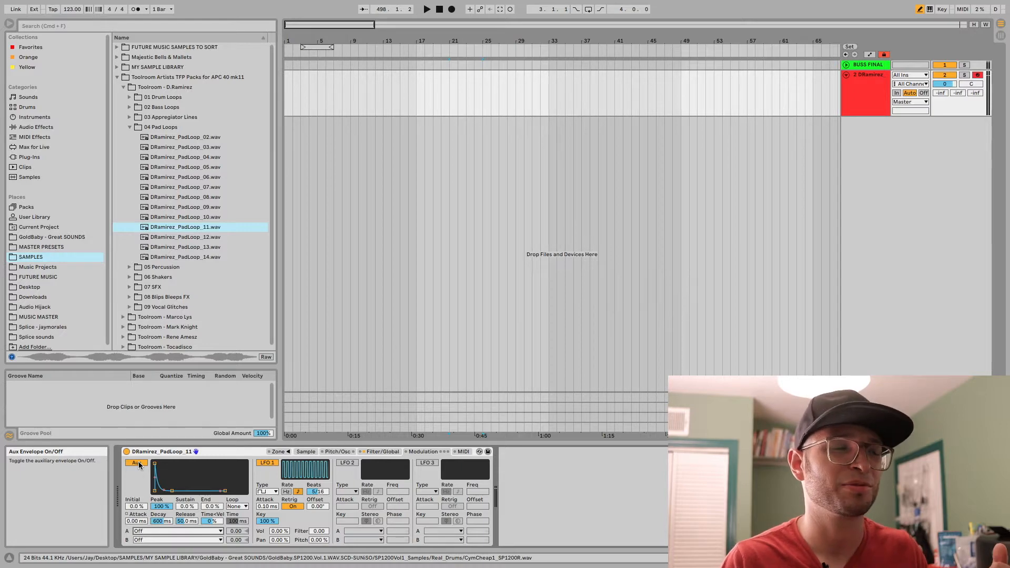
click(167, 531)
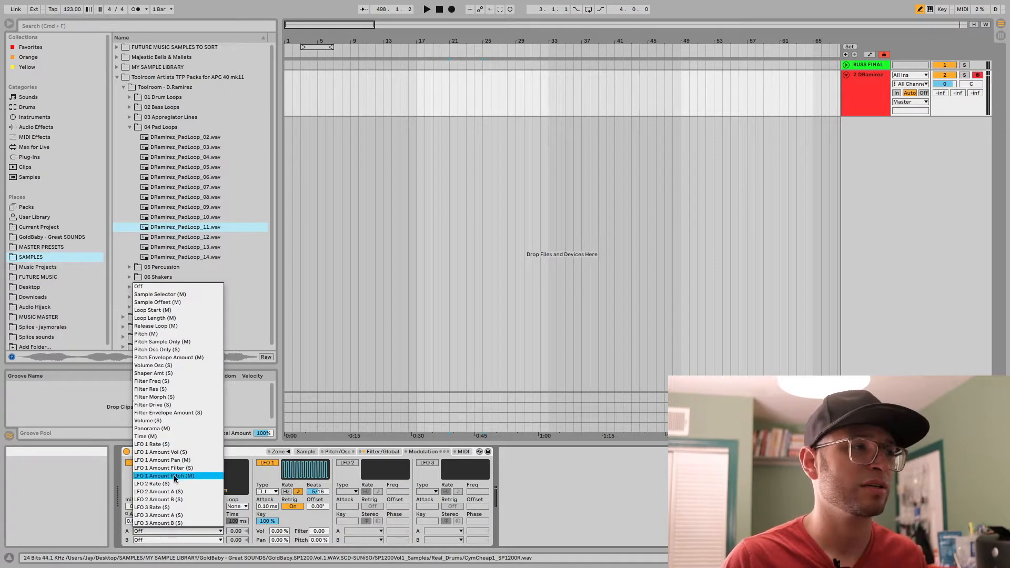
click(152, 444)
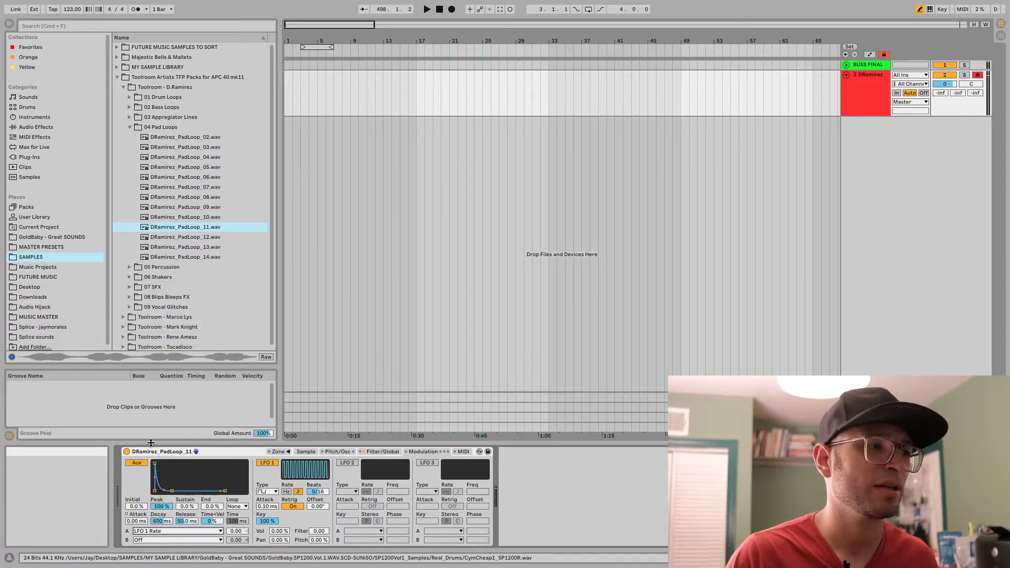
Set the auxiliary envelope's destination A amount to 100 and turn the envelope off.
drag(235, 532, 235, 473)
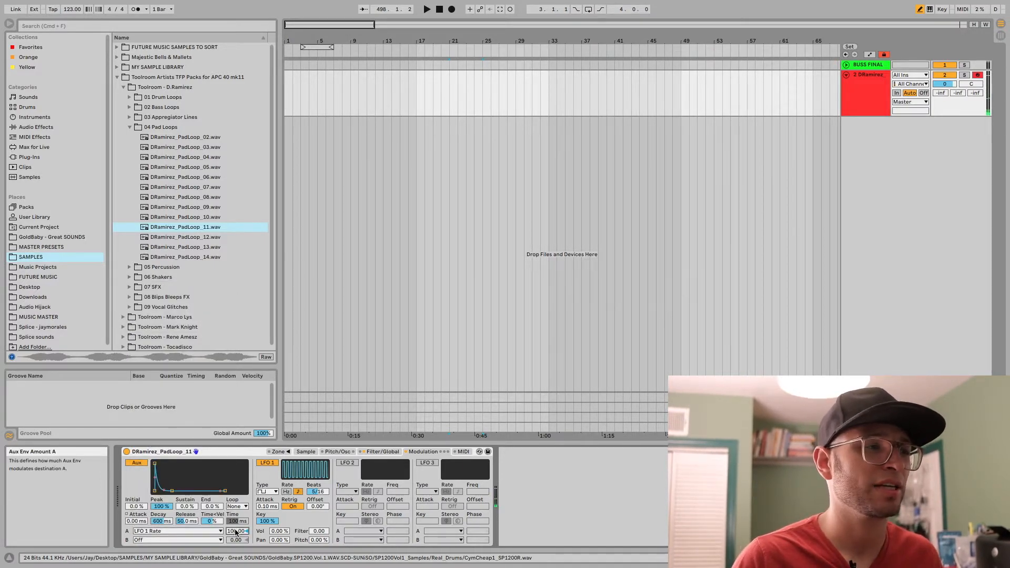
mouse_move(155, 463)
mouse_down()
mouse_move(184, 464)
mouse_move(155, 461)
mouse_up()
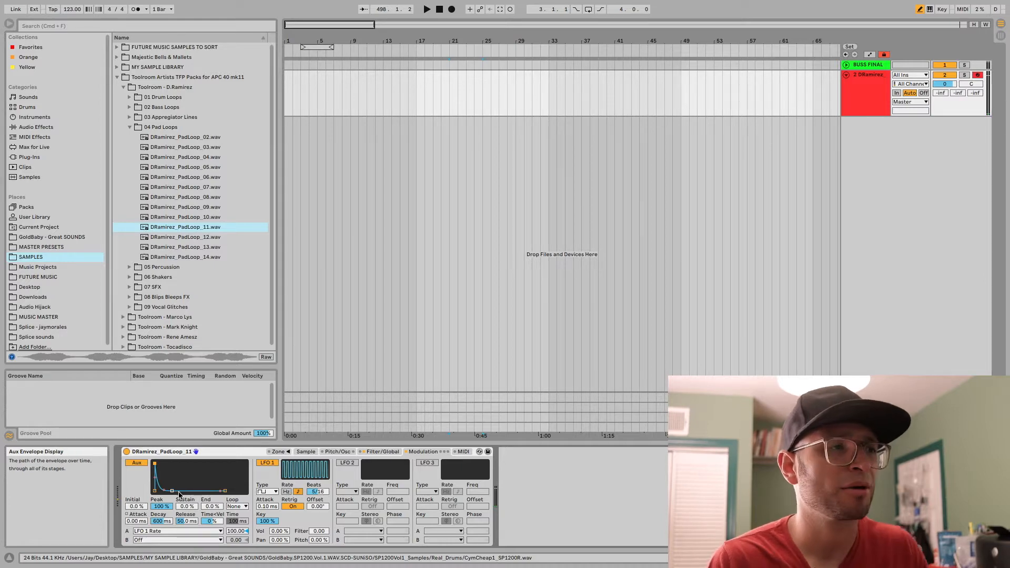
click(134, 463)
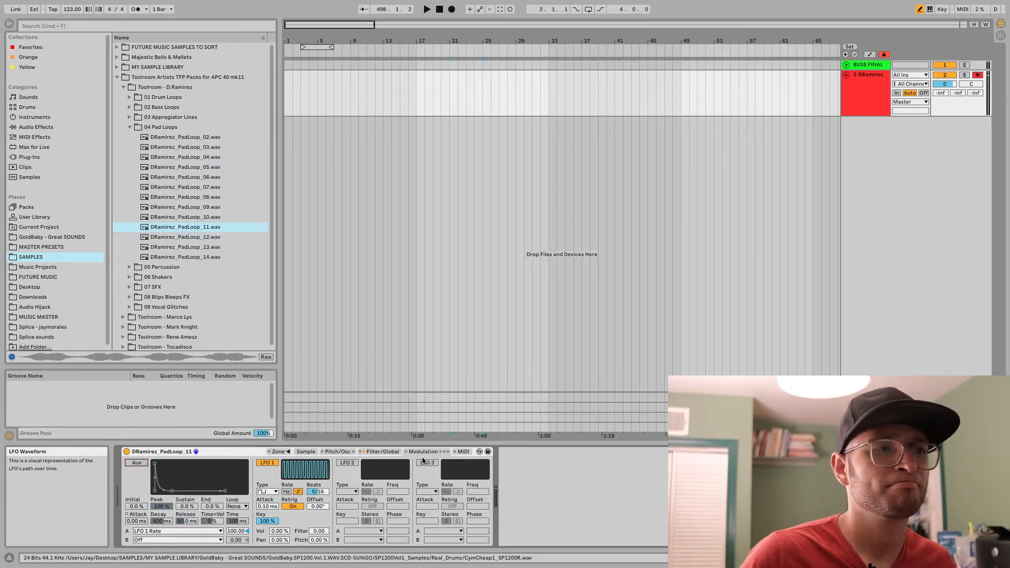
Route note-on velocity's destination A to LFO 1 Rate in the MIDI routings with an amount of 100.
click(463, 452)
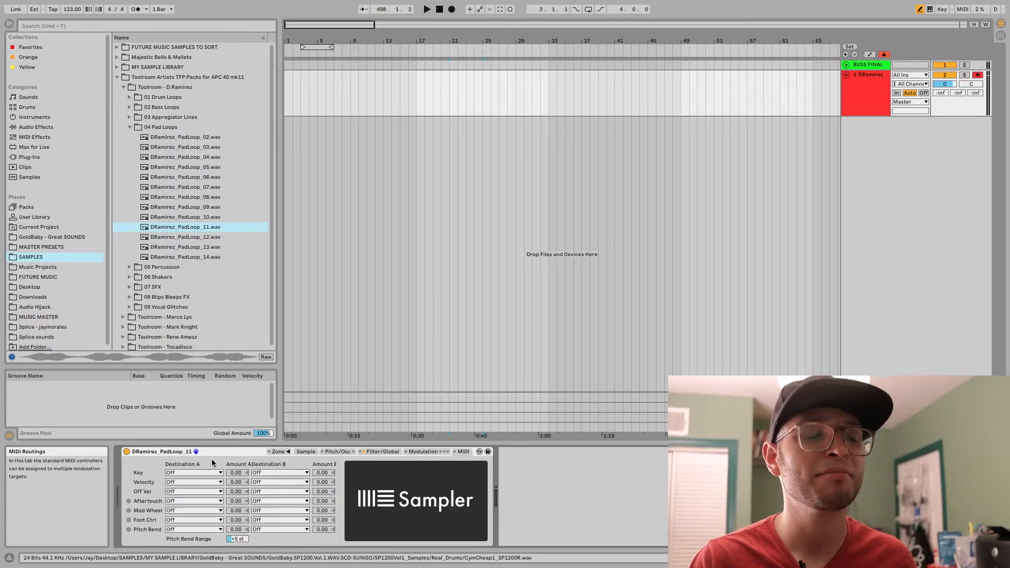
click(181, 481)
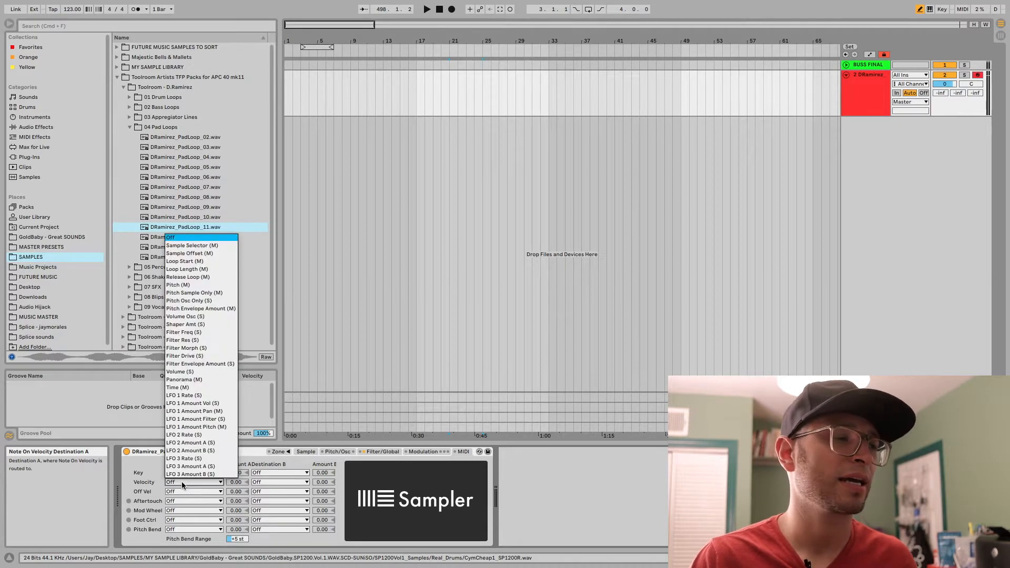
click(184, 480)
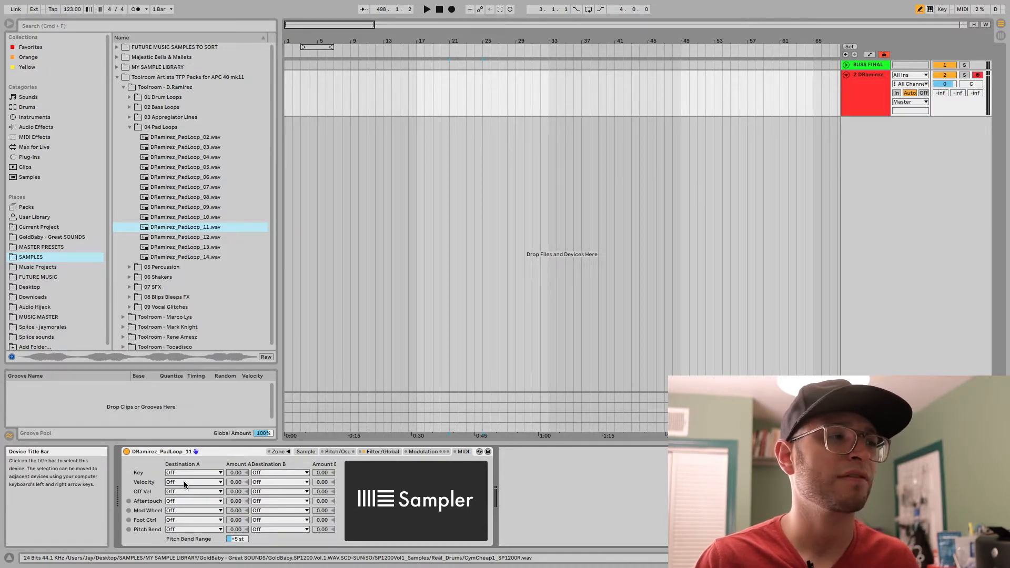
click(184, 481)
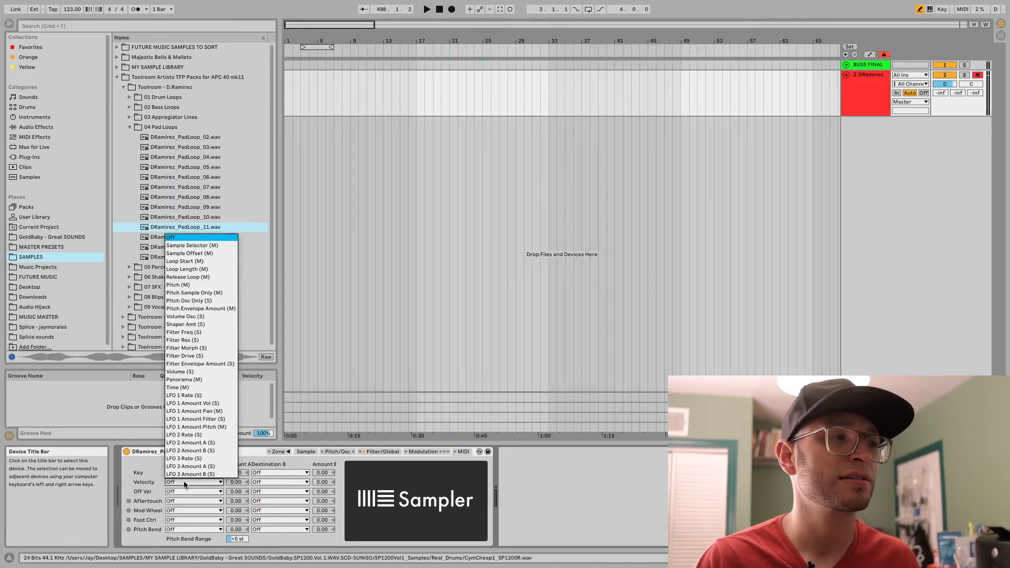
click(208, 395)
drag(235, 481, 236, 485)
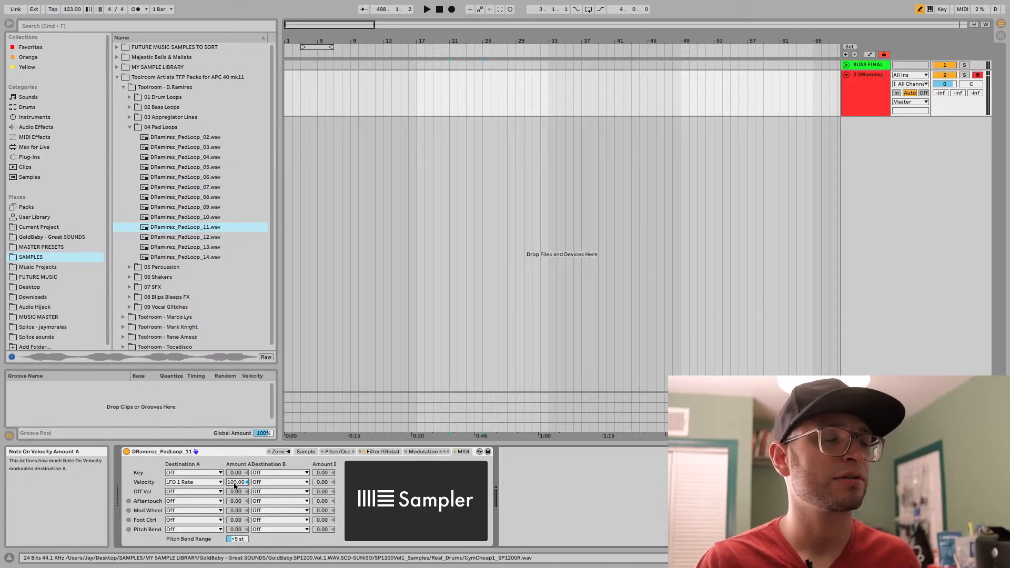
Set LFO 1's rate to 1/8 and its filter modulation amount to 24.
click(418, 452)
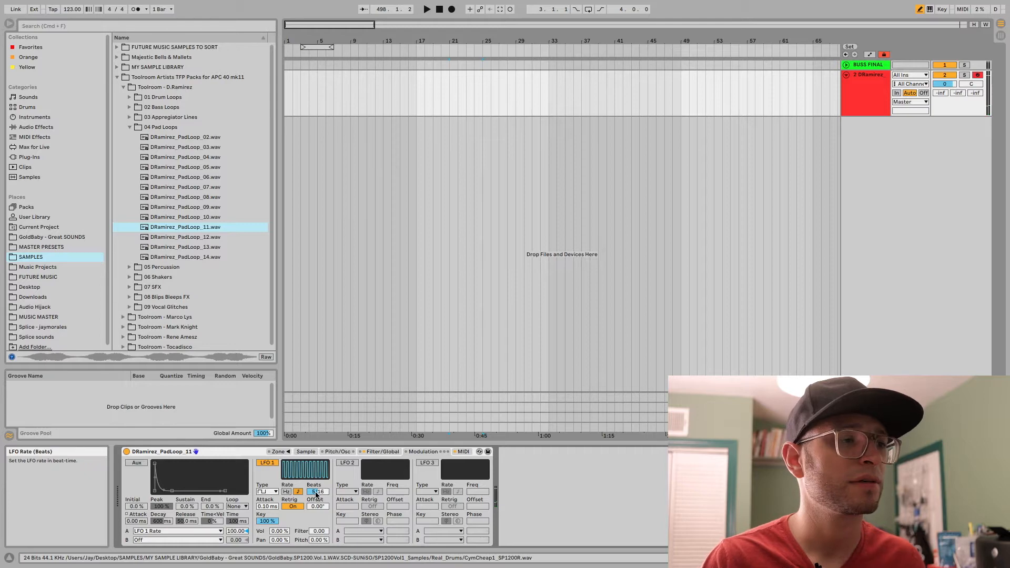
drag(316, 493, 316, 493)
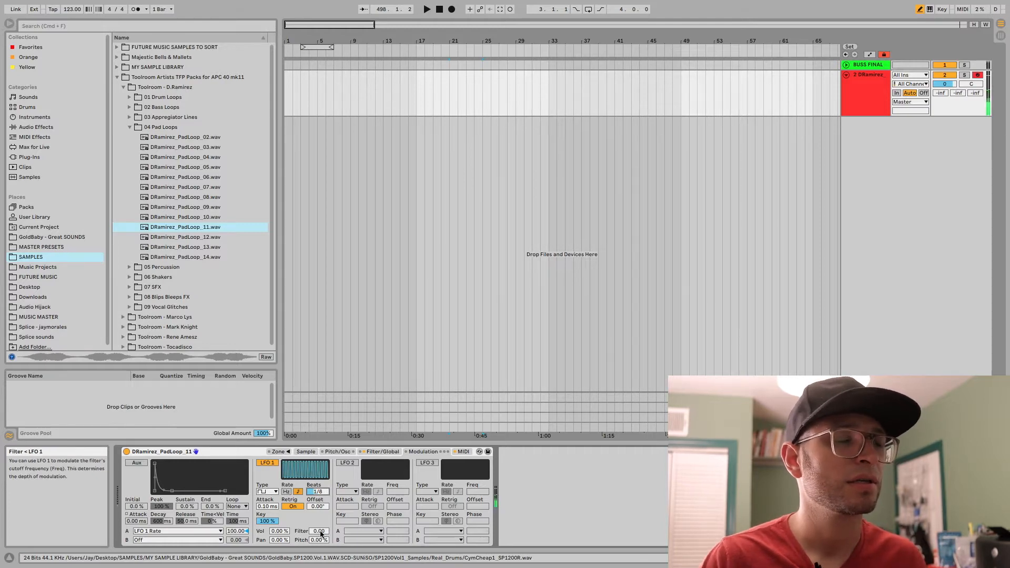
drag(321, 532, 321, 534)
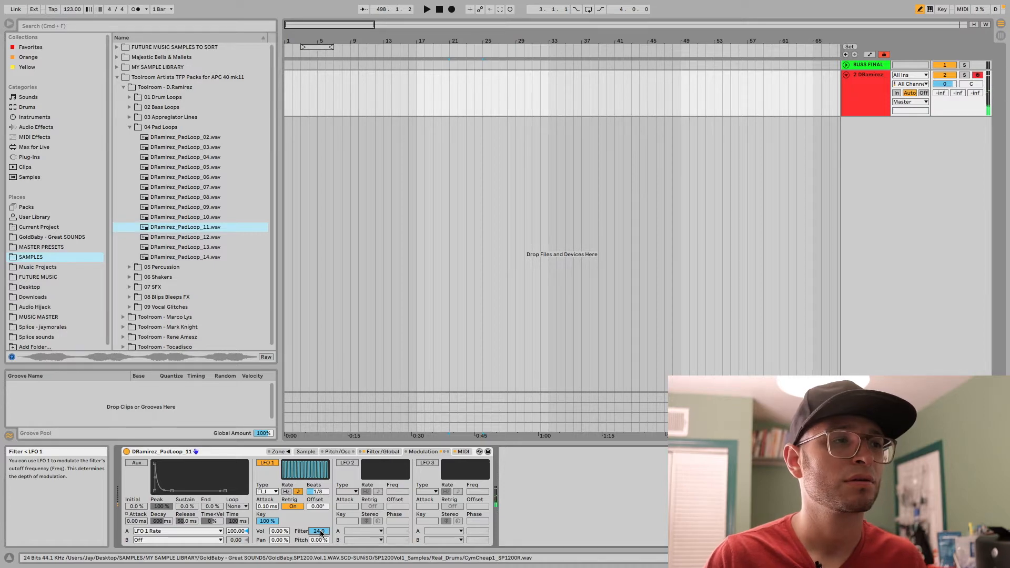
Compare the velocity routing in the MIDI section with LFO 1's rate settings in the modulation section.
click(462, 452)
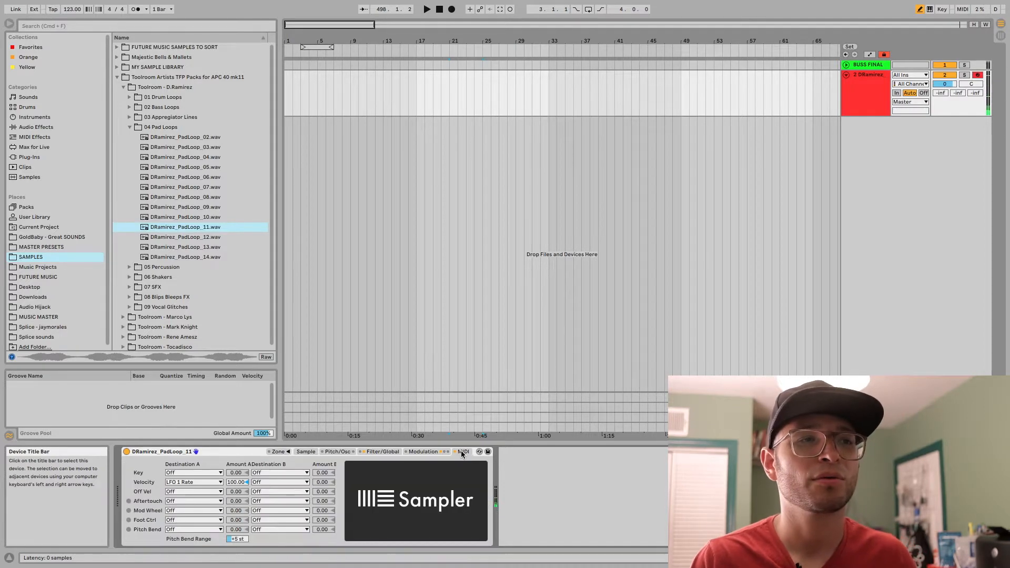
click(437, 453)
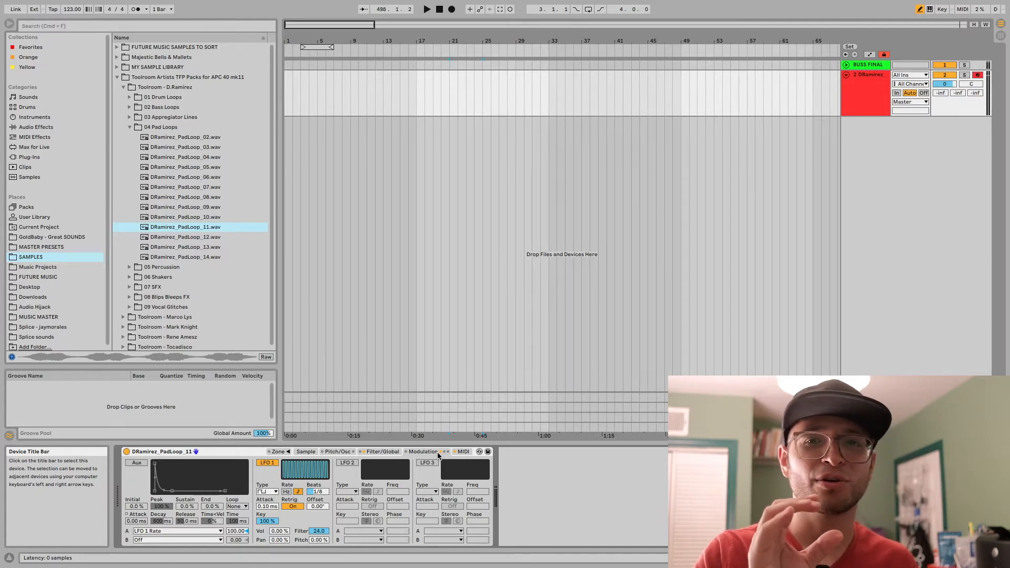
click(463, 452)
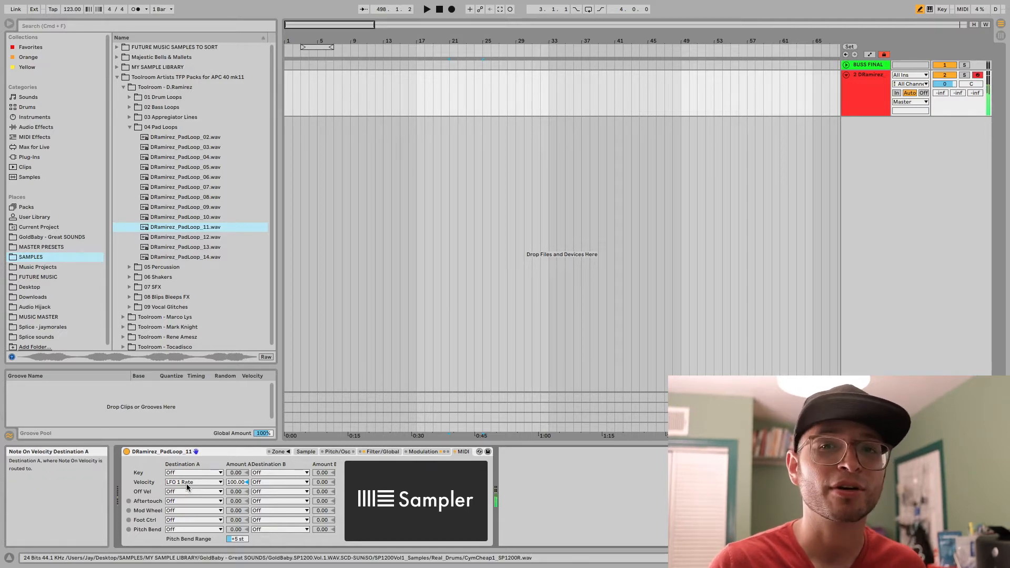
click(423, 451)
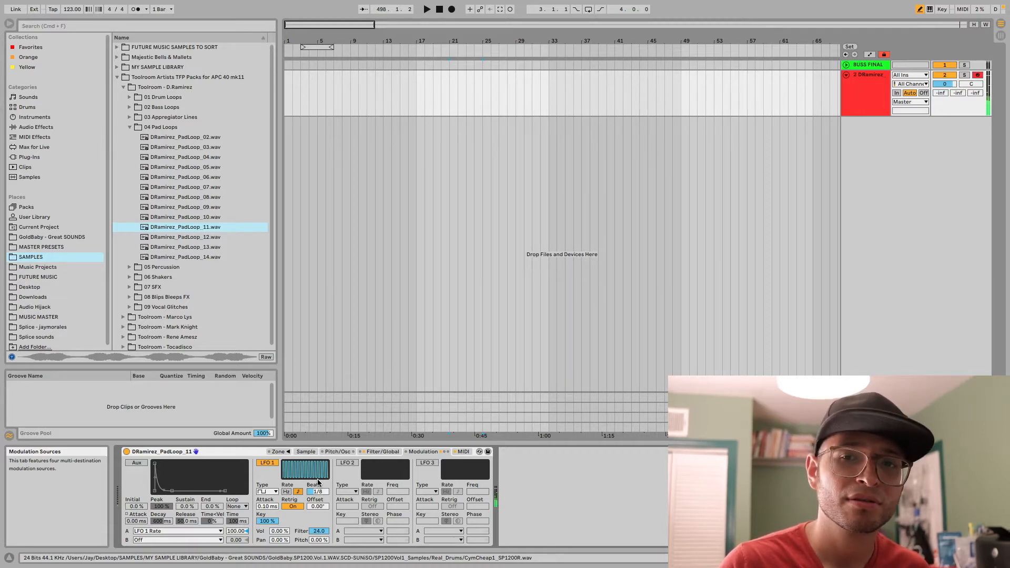
Change velocity's destination A to LFO 2 Amount B and reopen its list of modulation targets.
click(458, 453)
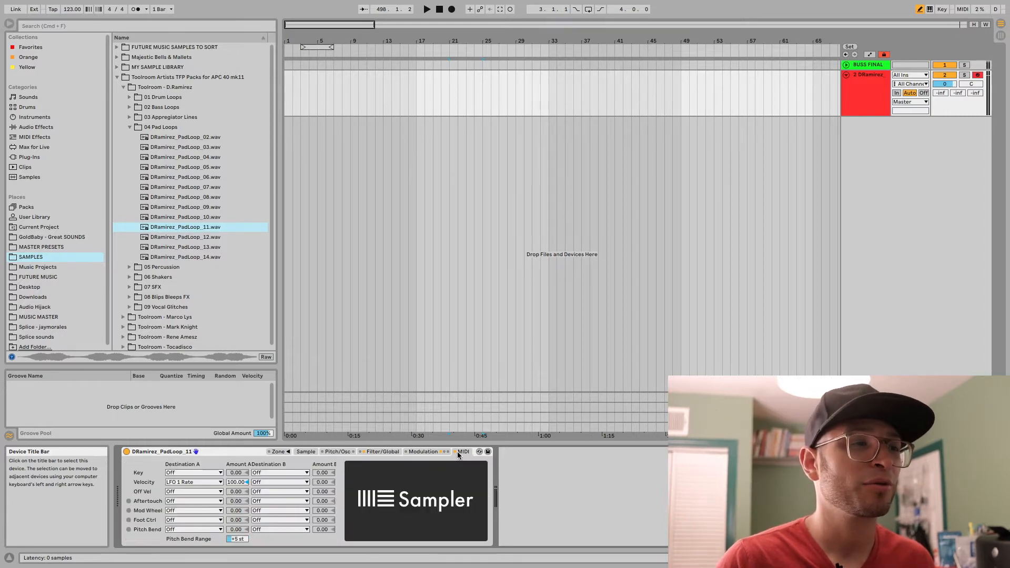
click(206, 486)
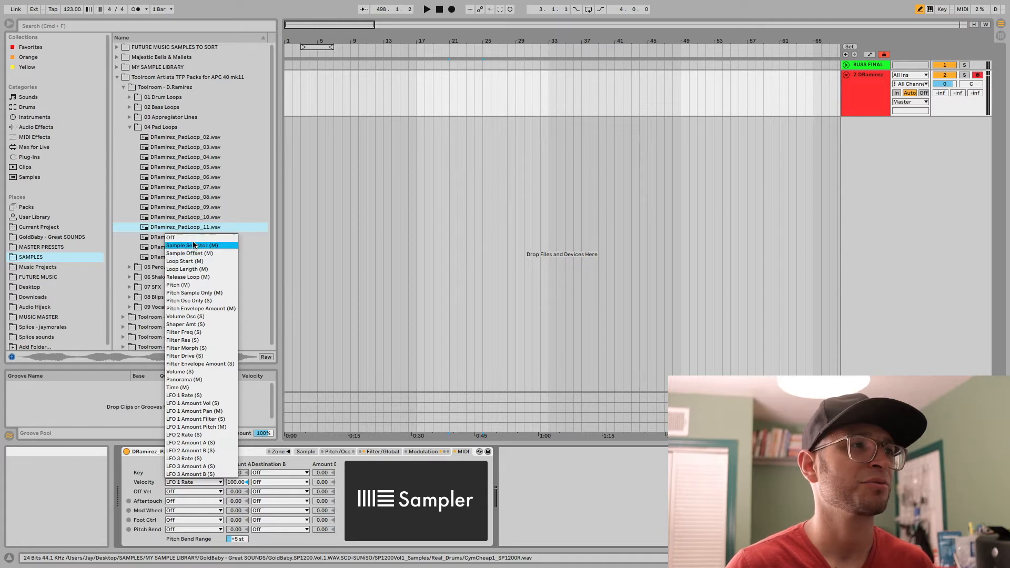
click(195, 450)
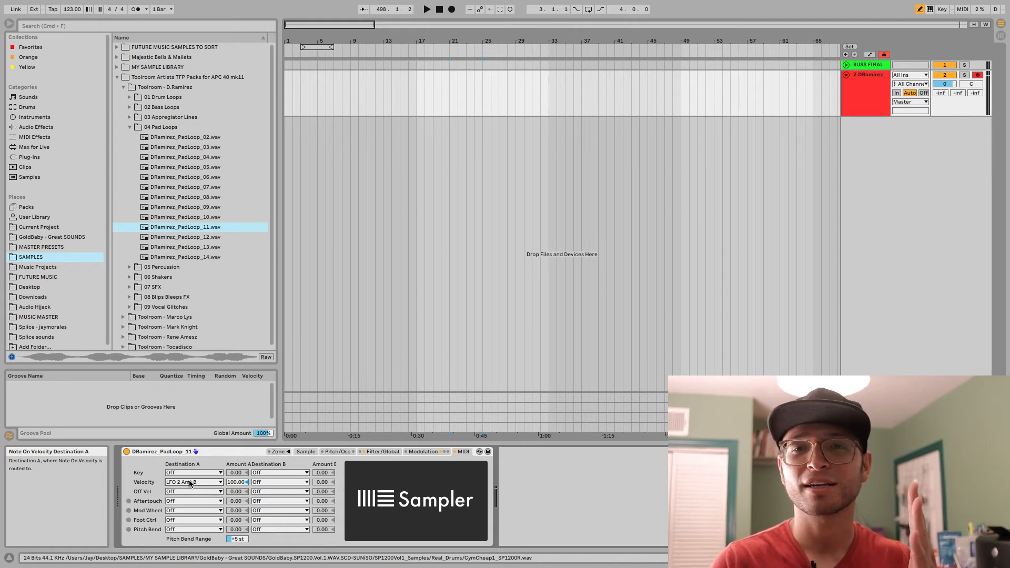
click(190, 483)
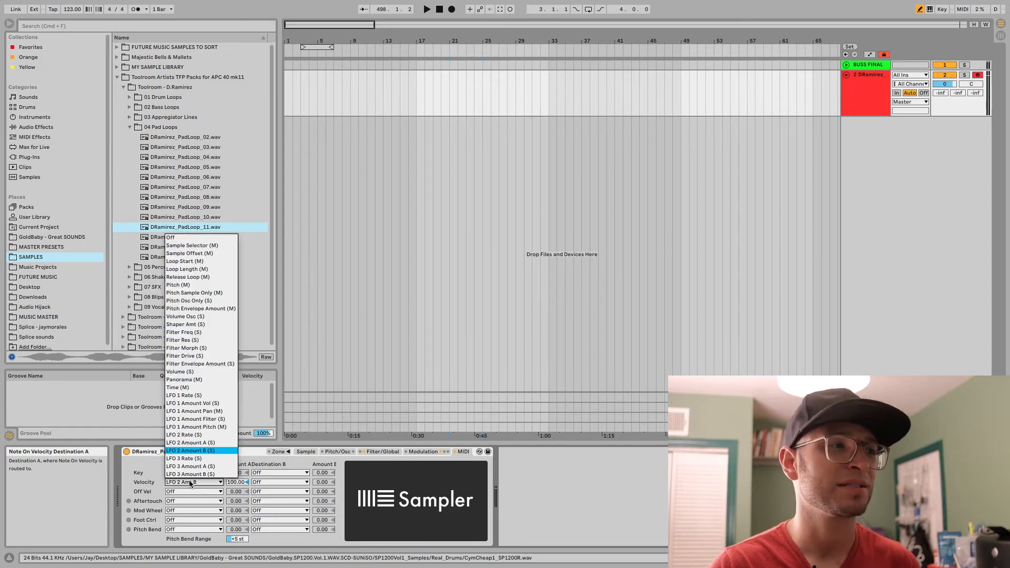